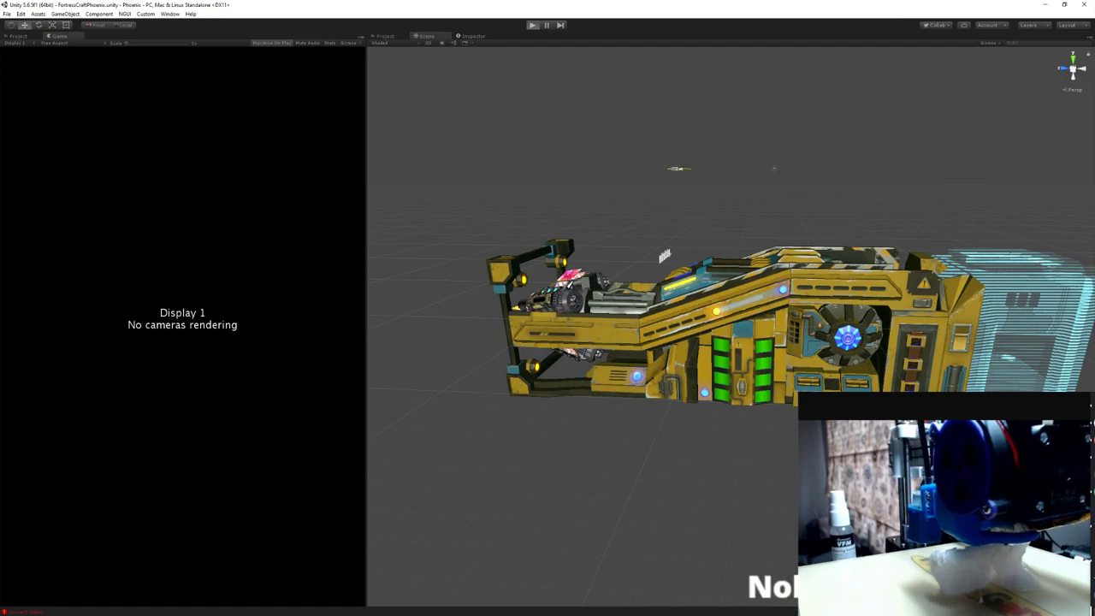
# - Ping the development PC by its host name from a Command Prompt, and close the console
pyautogui.press('Return')
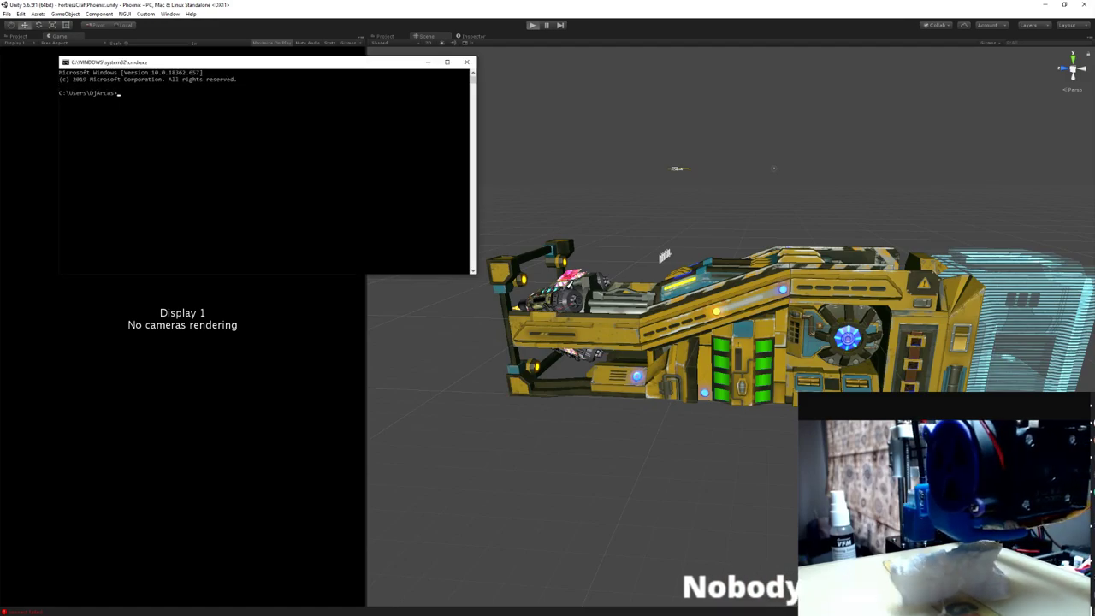
pyautogui.write('-pc')
pyautogui.press('Return')
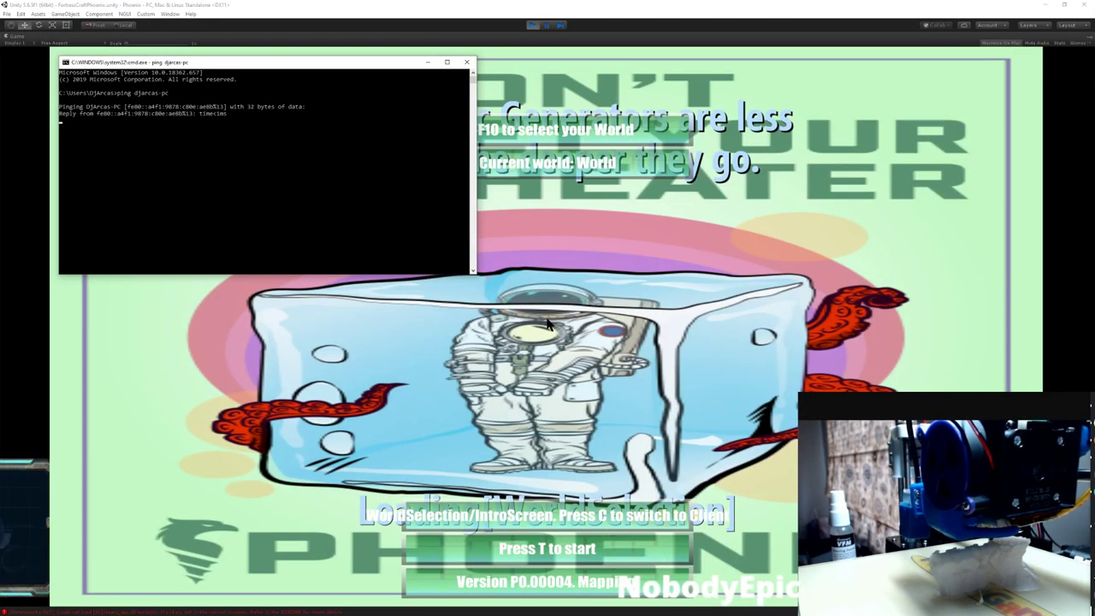
pyautogui.click(468, 63)
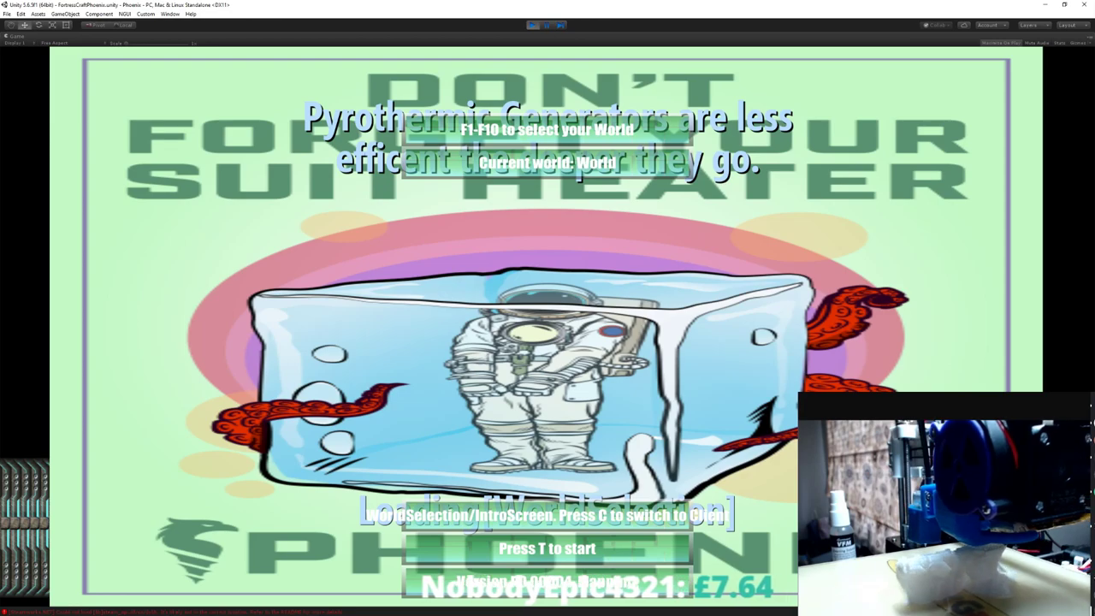
# - Choose the Happyville world on the intro screen and start the game in it
pyautogui.press('F2')
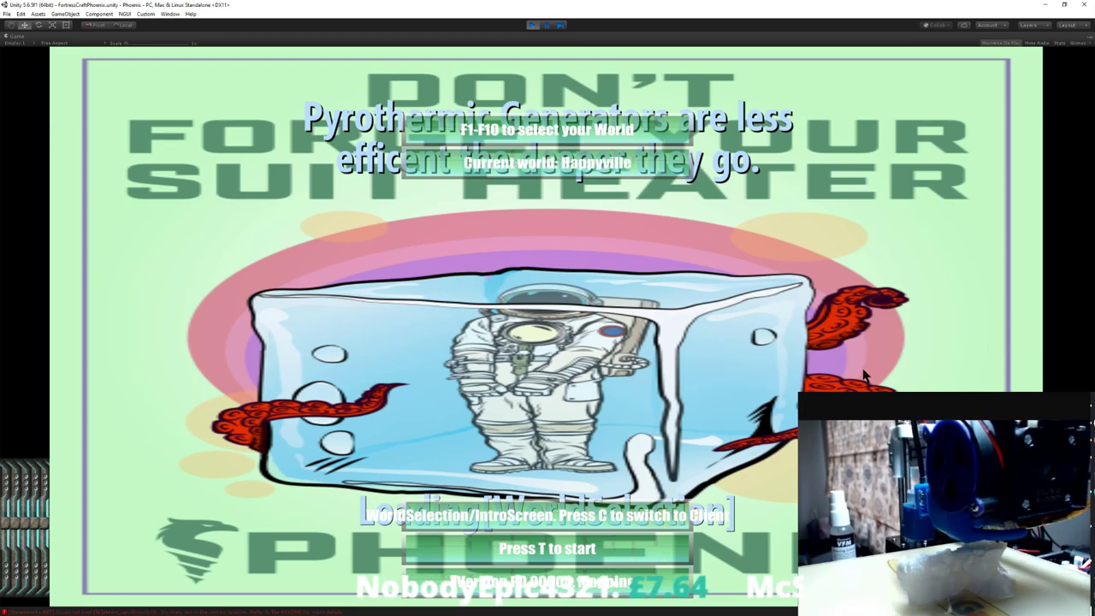
pyautogui.press('t')
pyautogui.hotkey('alt', 'Tab')
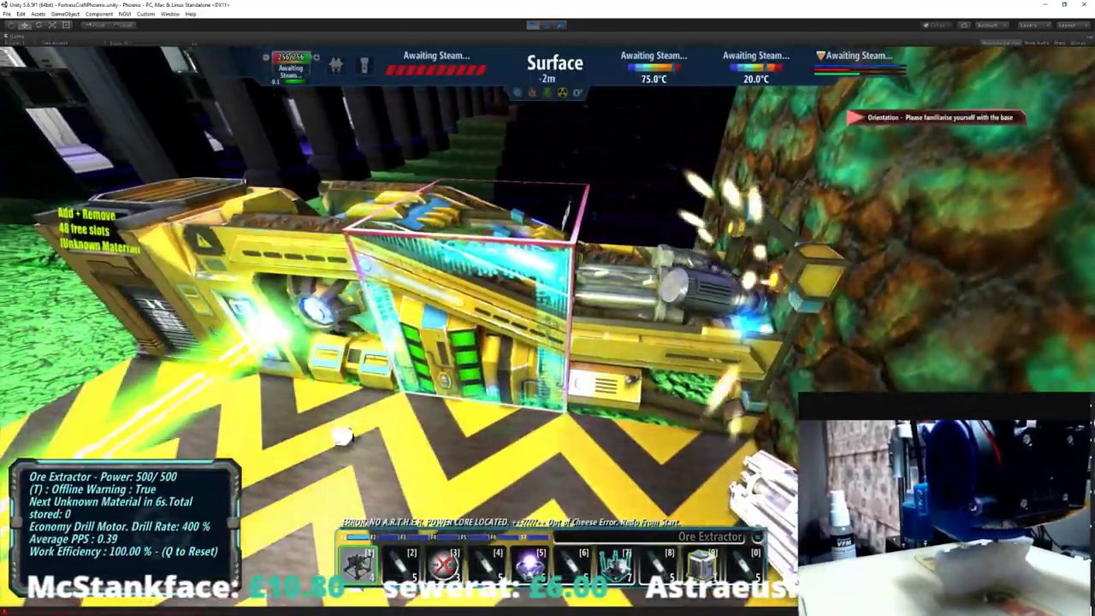
# - Leave the running game through its options menu and end play mode in the editor
pyautogui.press('Escape')
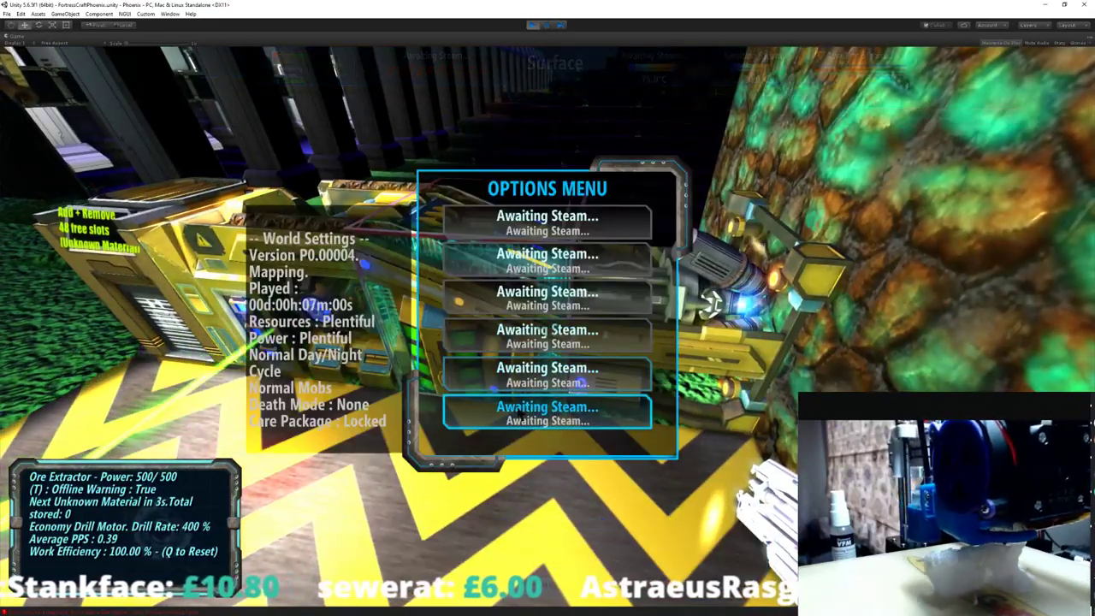
pyautogui.click(516, 403)
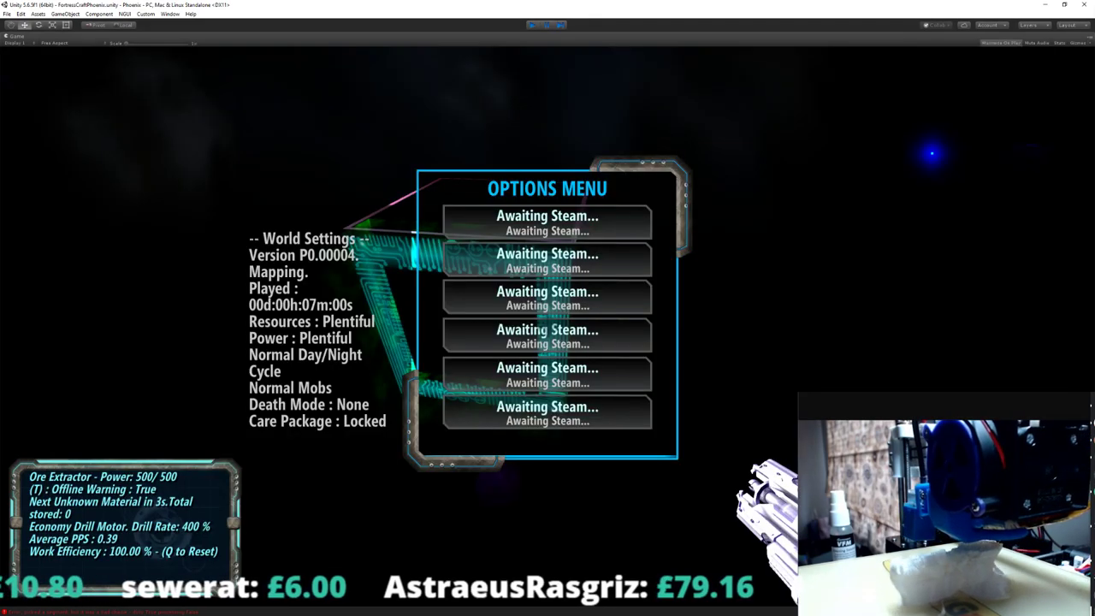
pyautogui.hotkey('ctrl', 'p')
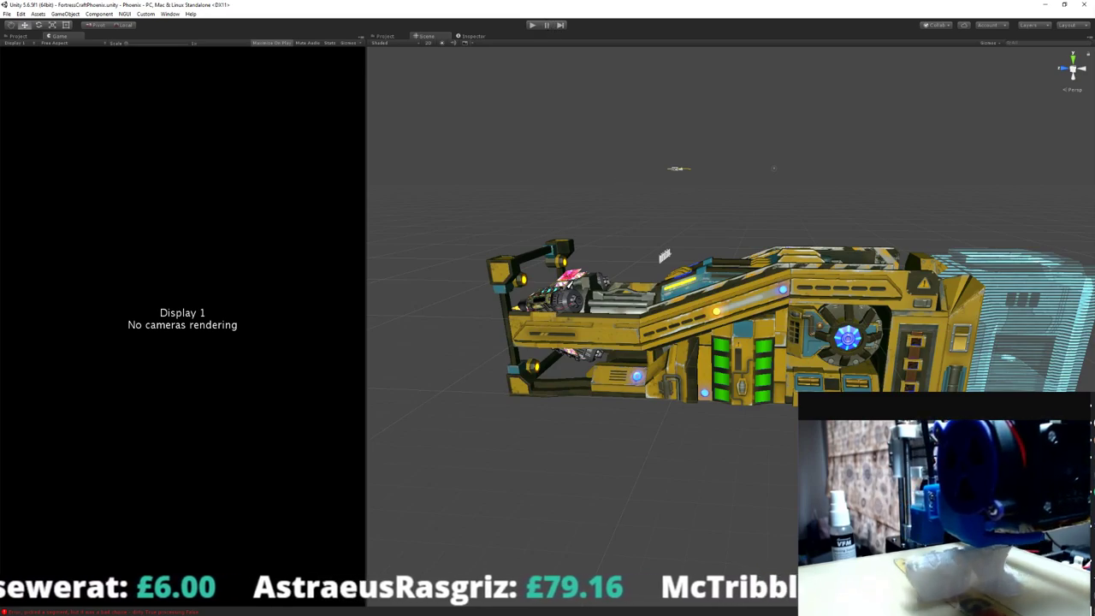
# - Run the game in play mode again, load into the world and dismiss the radial command wheel
pyautogui.click(528, 25)
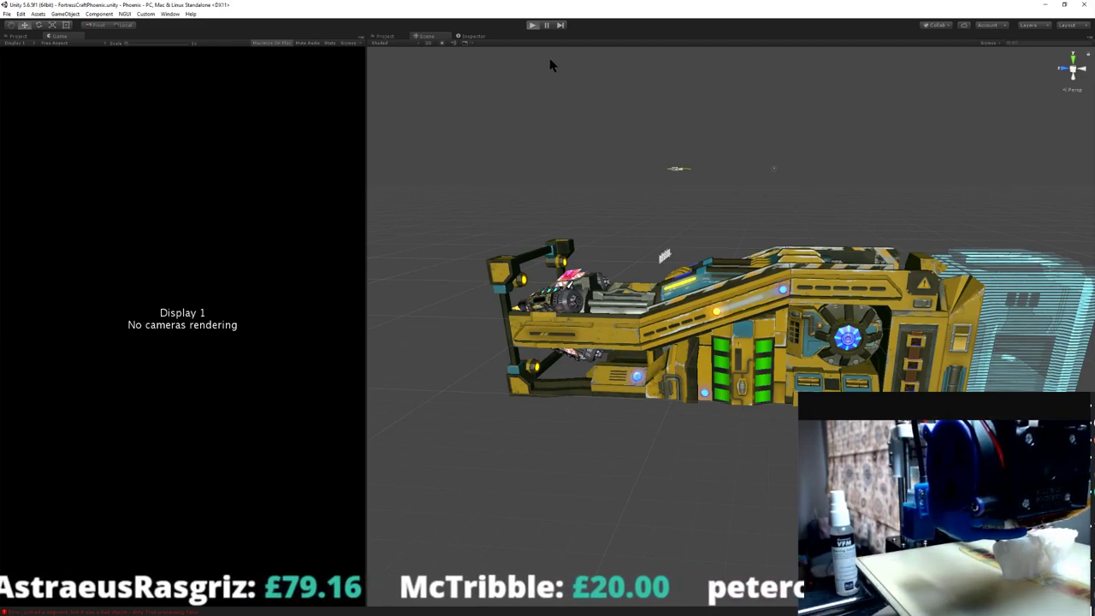
pyautogui.click(532, 25)
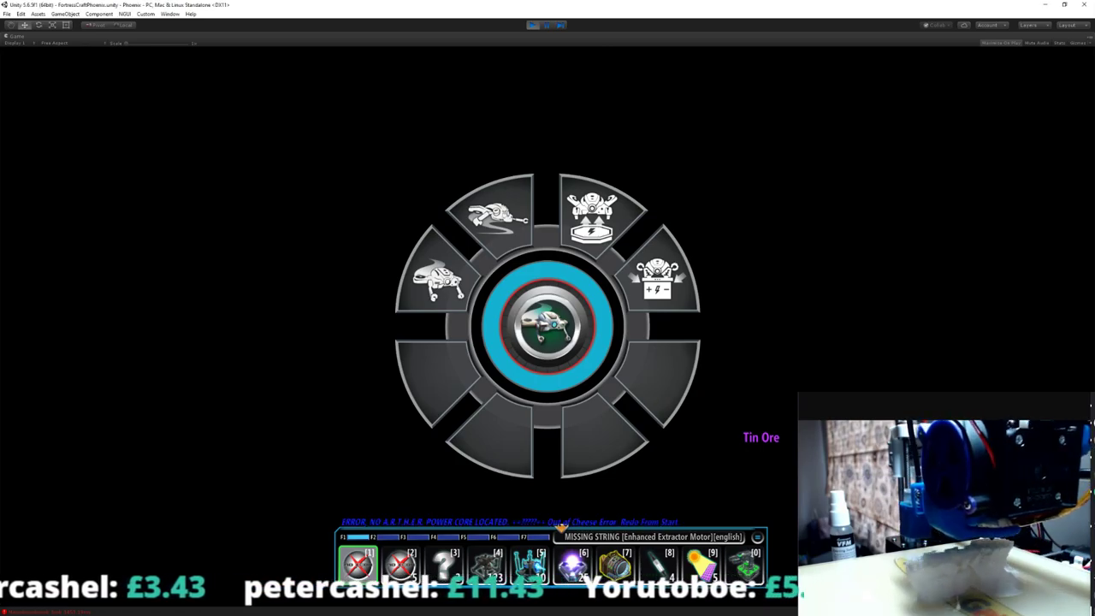
pyautogui.press('Escape')
# - Walk out of the base and across the surface to the tall green and red pillars
pyautogui.press('w')
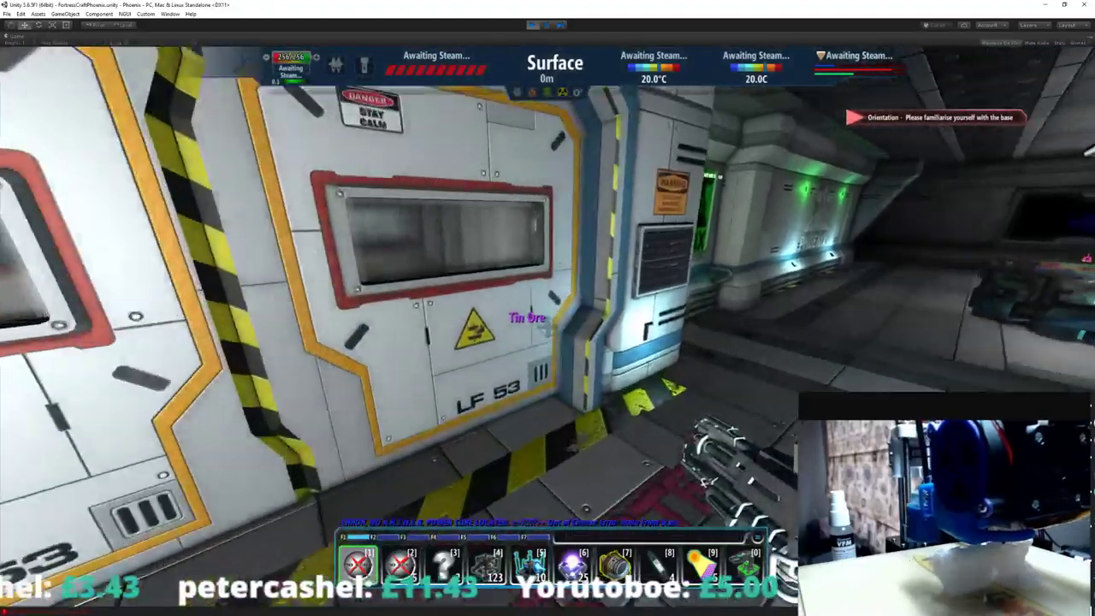
pyautogui.press('w')
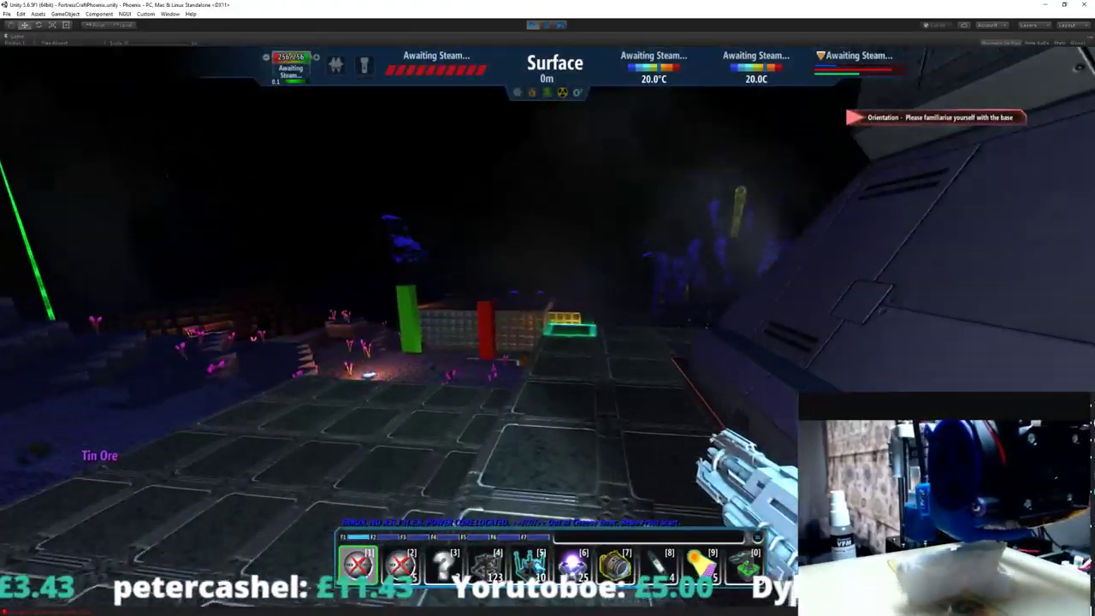
pyautogui.press('w')
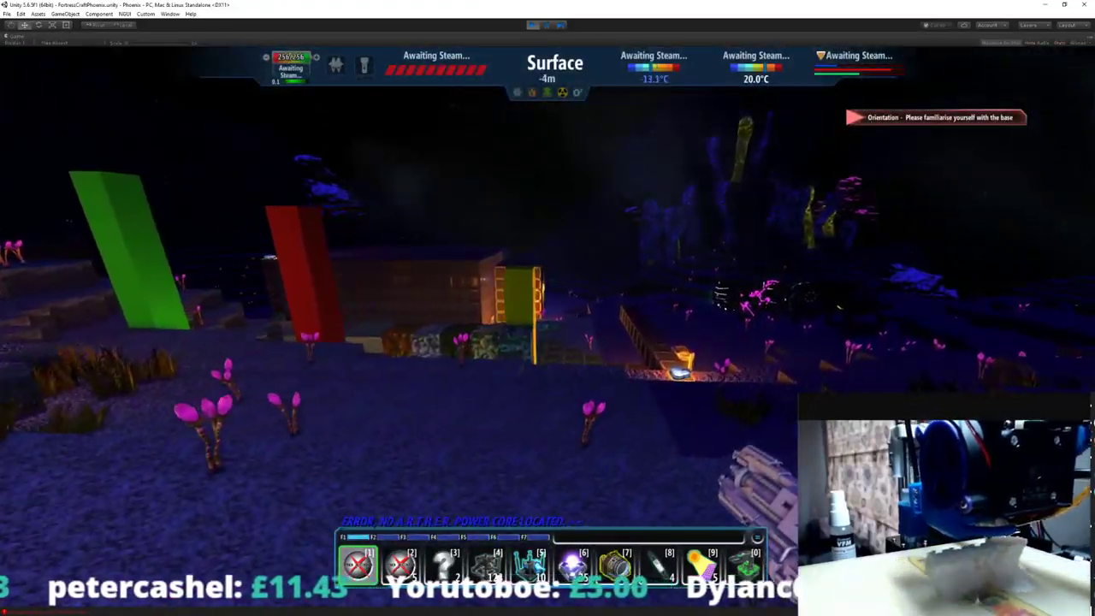
pyautogui.press('w')
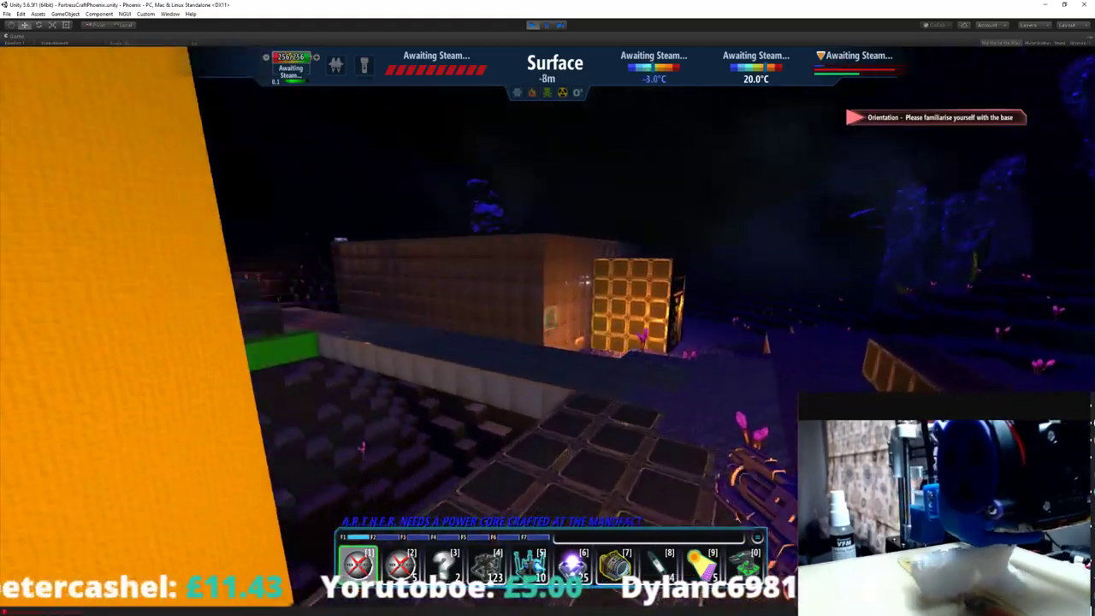
pyautogui.press('a')
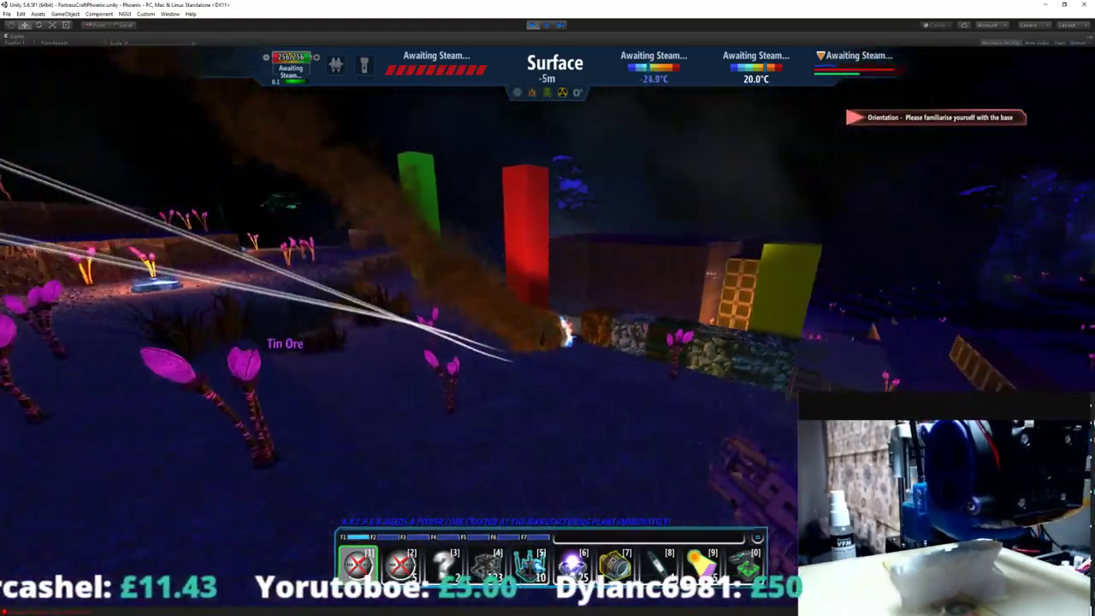
pyautogui.press('w')
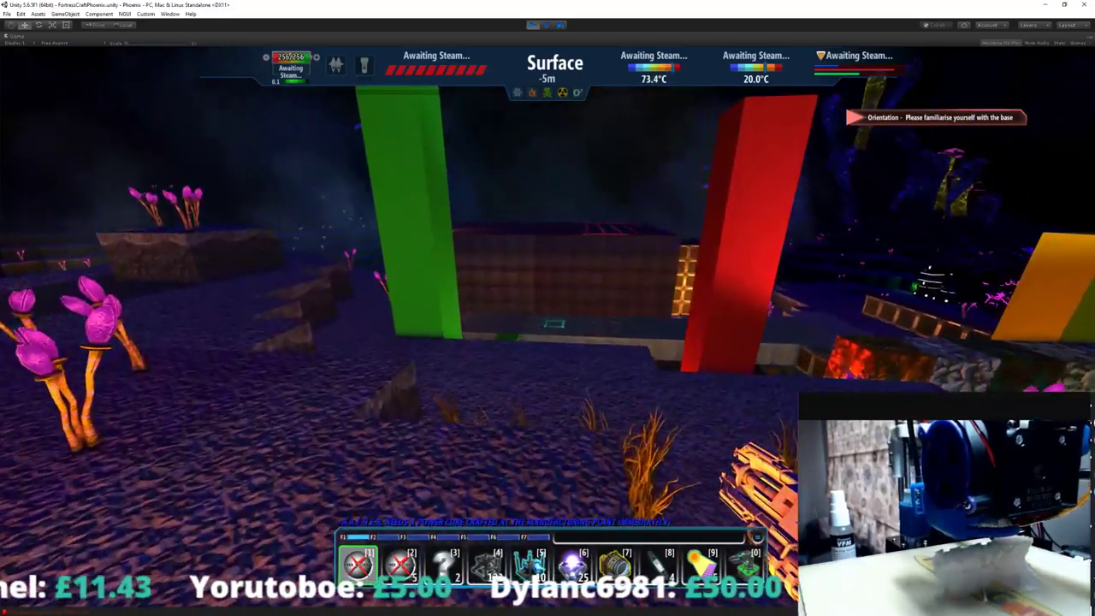
pyautogui.hotkey('alt', 'Tab')
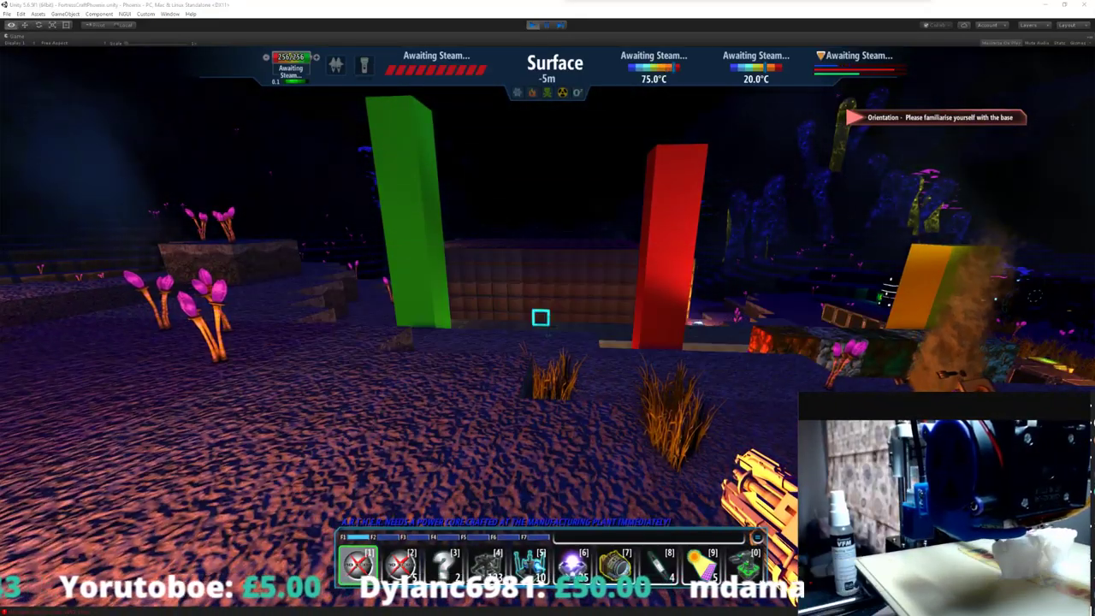
# - Go past the pillars and the block building into the machine room, up to the Ore Extractor
pyautogui.press('w')
pyautogui.press('0')
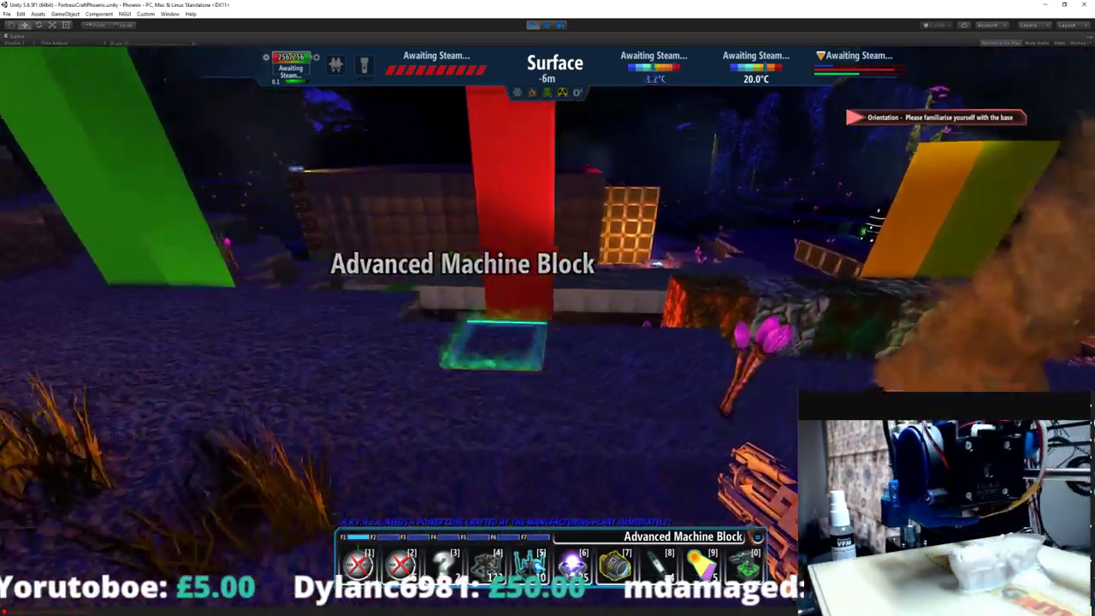
pyautogui.press('w')
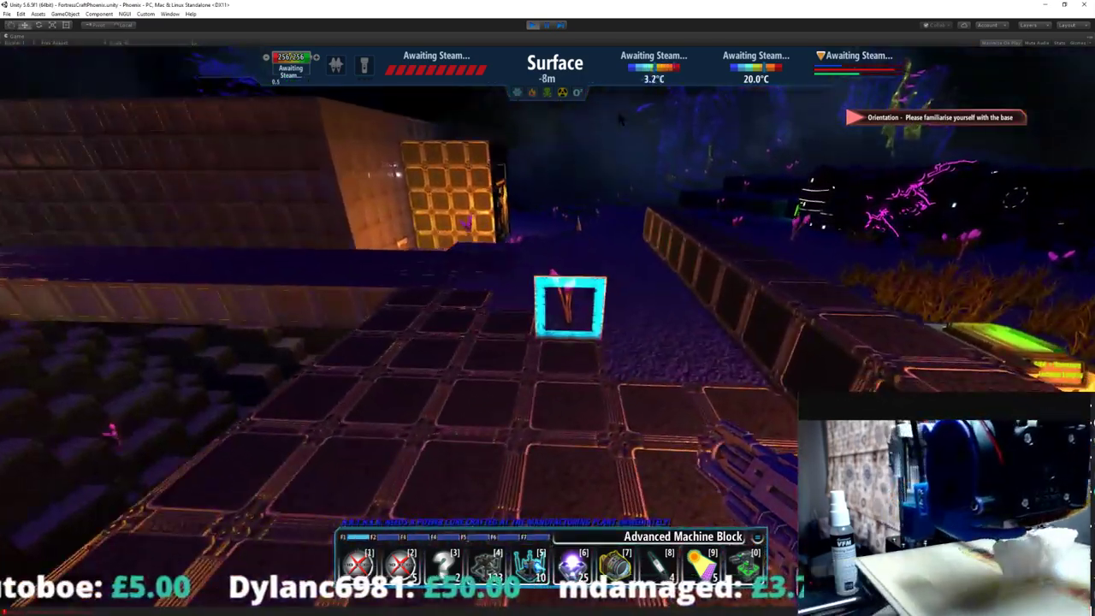
pyautogui.press('w')
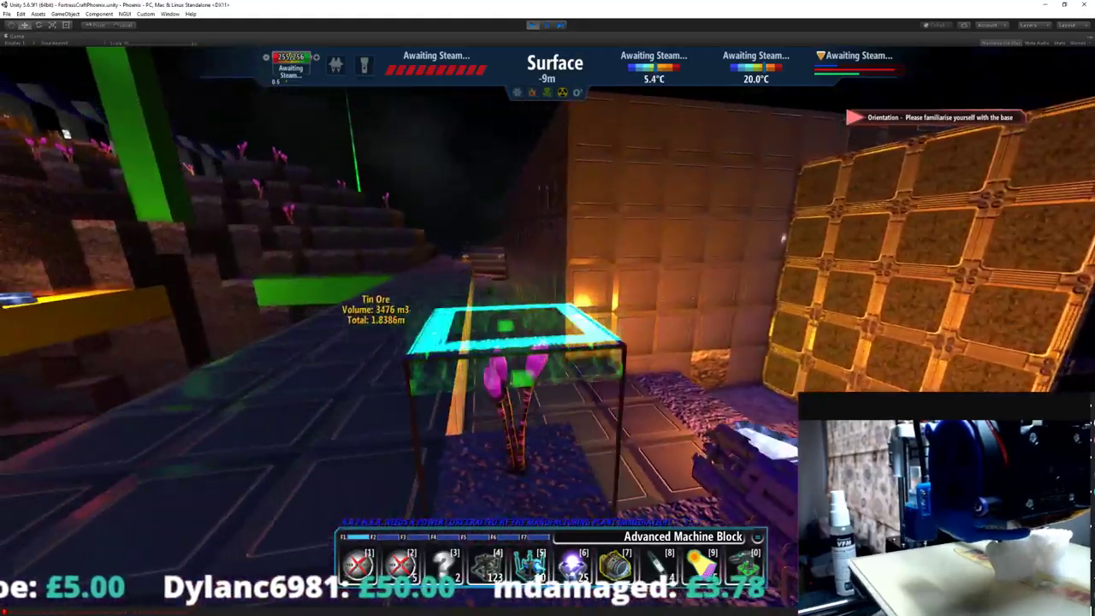
pyautogui.press('w')
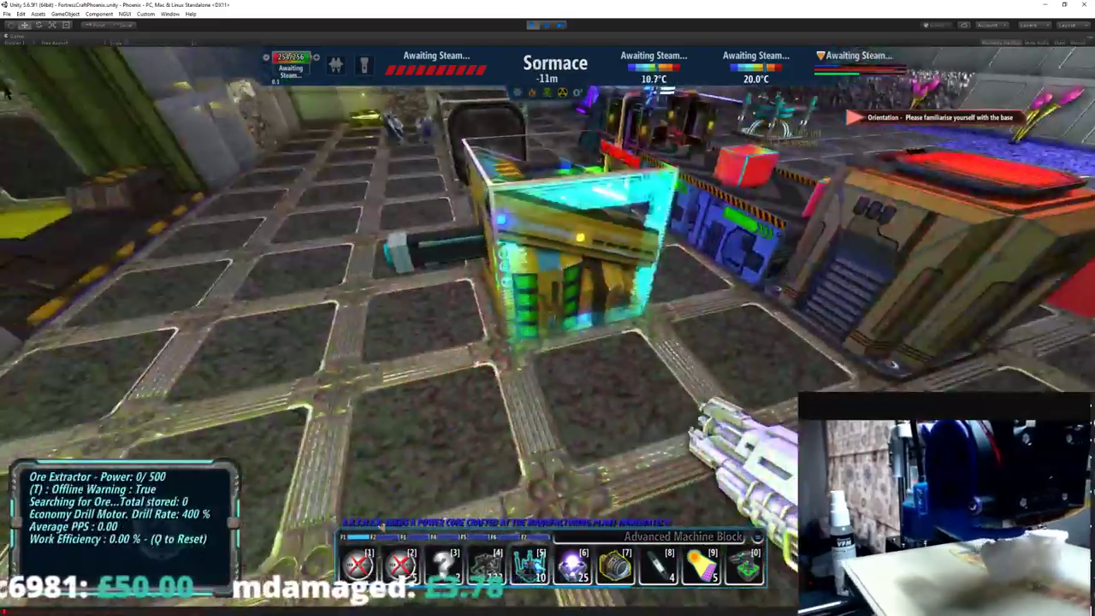
pyautogui.press('w')
pyautogui.press('s')
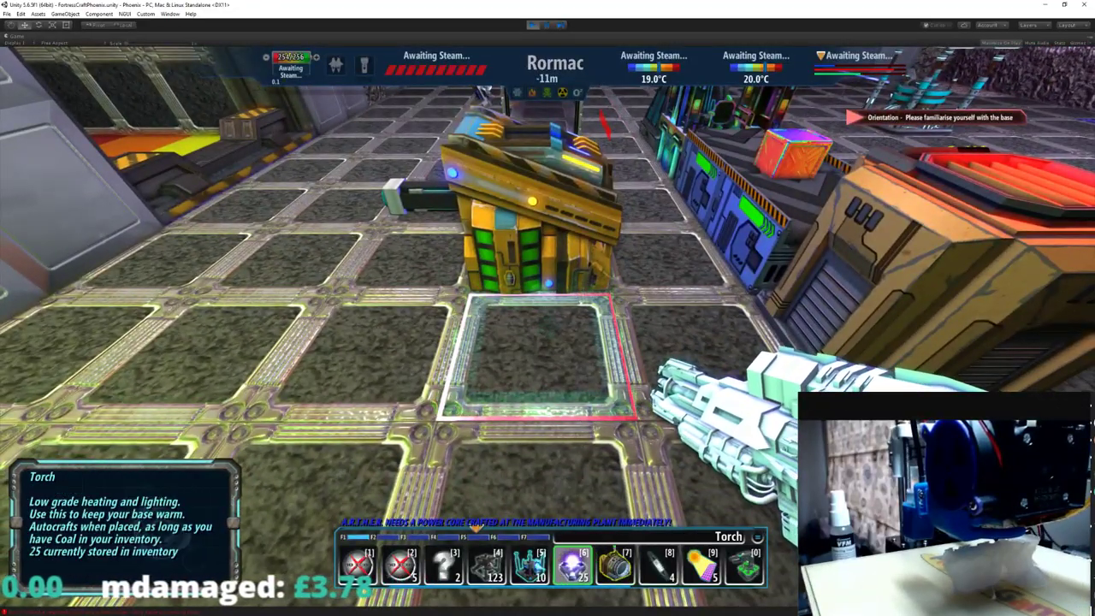
# - Place a torch in front of the Ore Extractor and view it from several sides with the interface hidden
pyautogui.press('w')
pyautogui.press('z')
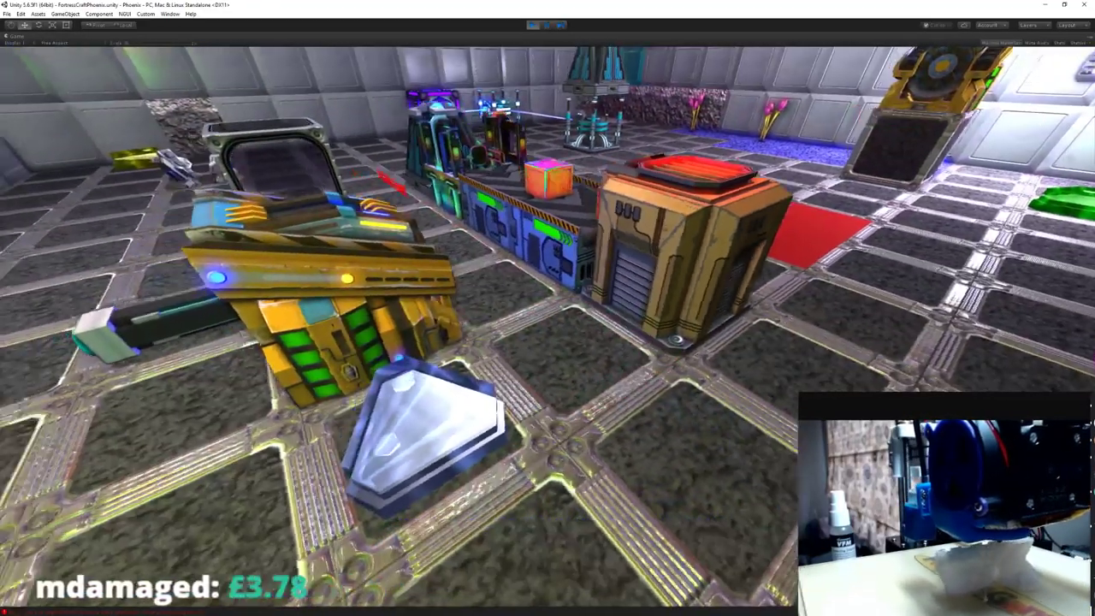
pyautogui.press('d')
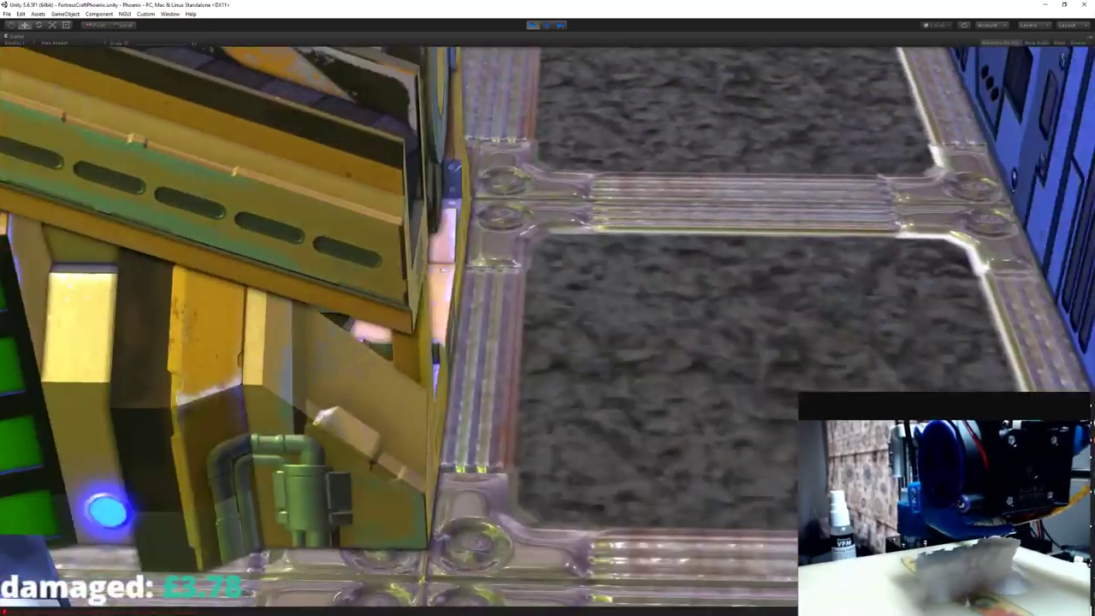
pyautogui.press('z')
pyautogui.press('a')
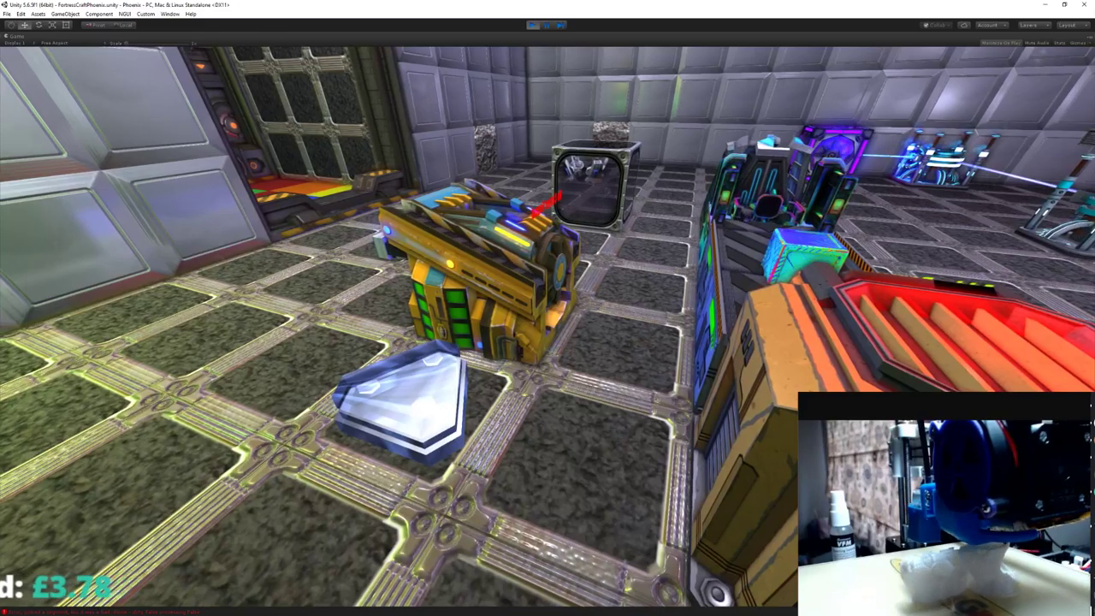
pyautogui.press('a')
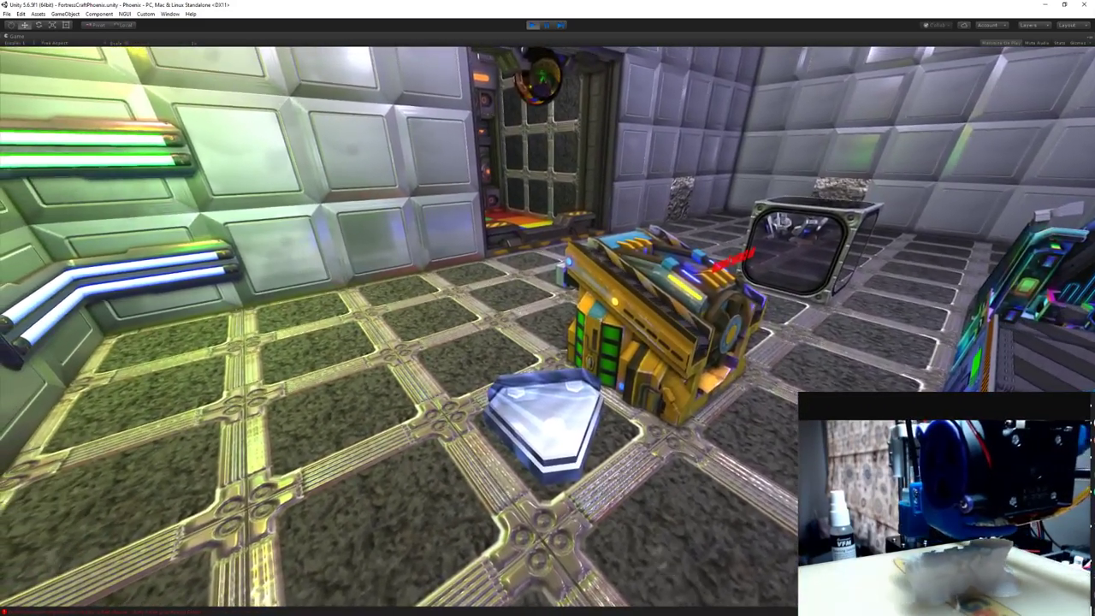
pyautogui.press('F8')
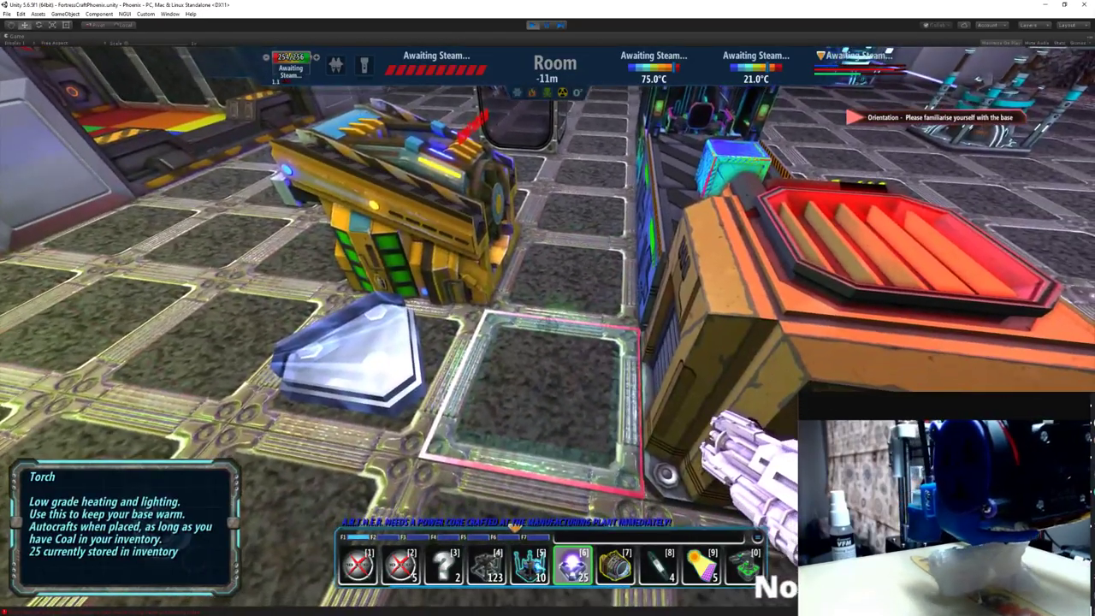
# - Place two more torches on the floor, one on each side of the first, to form a row of three
pyautogui.rightClick(547, 328)
pyautogui.press('a')
pyautogui.rightClick(548, 328)
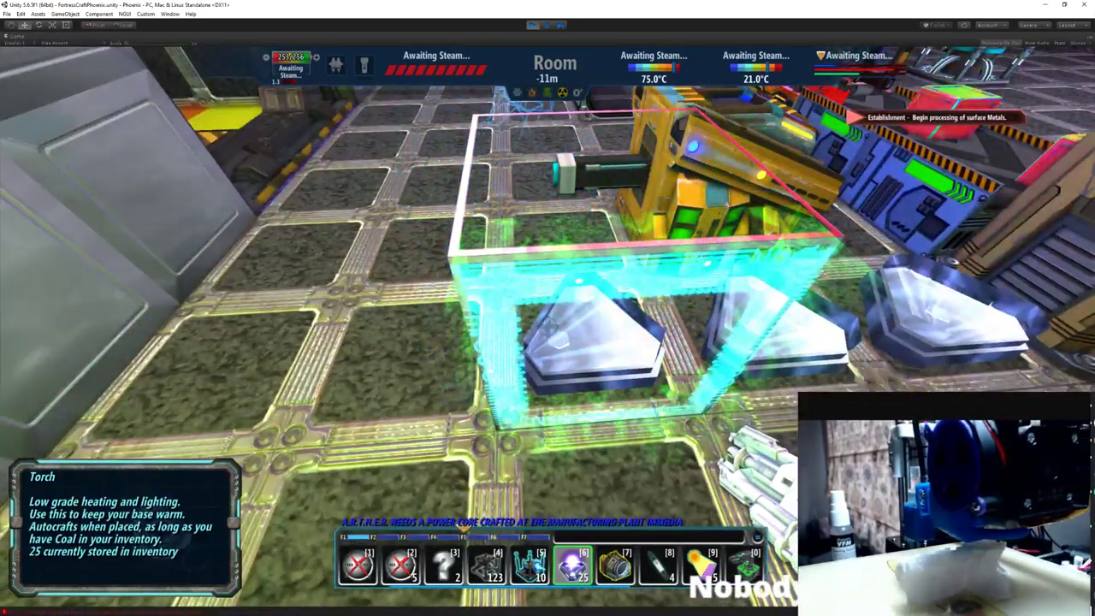
# - Set the Paint Gun to green and paint the torch at the end of the row farthest from the orange machine
pyautogui.press('p')
pyautogui.click(548, 273)
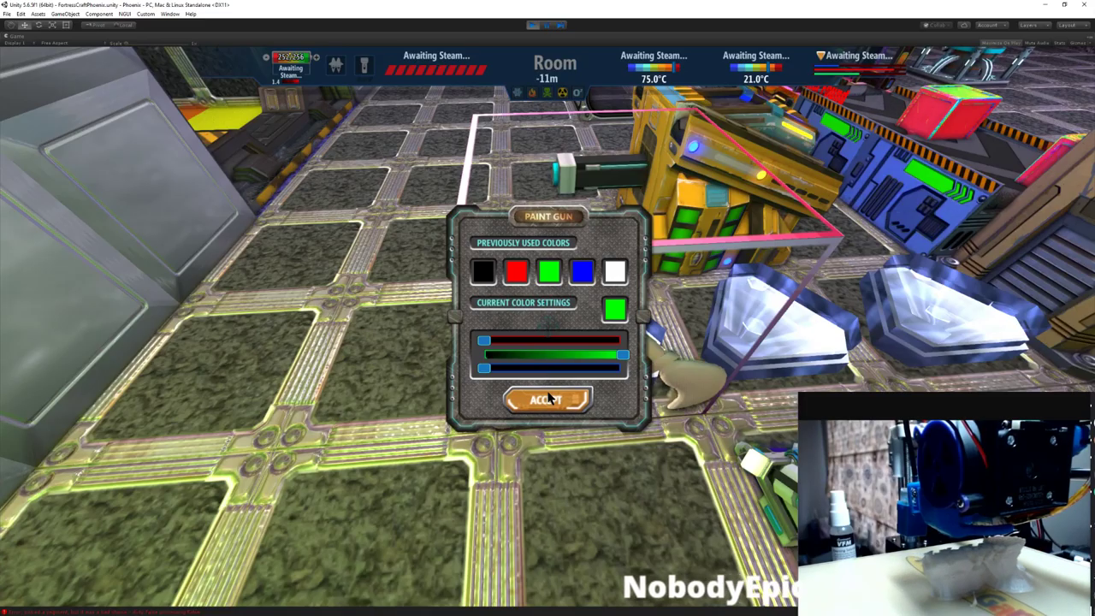
pyautogui.click(547, 395)
pyautogui.click(547, 328)
# - Set the Paint Gun to red and paint the middle torch of the row
pyautogui.press('p')
pyautogui.click(550, 271)
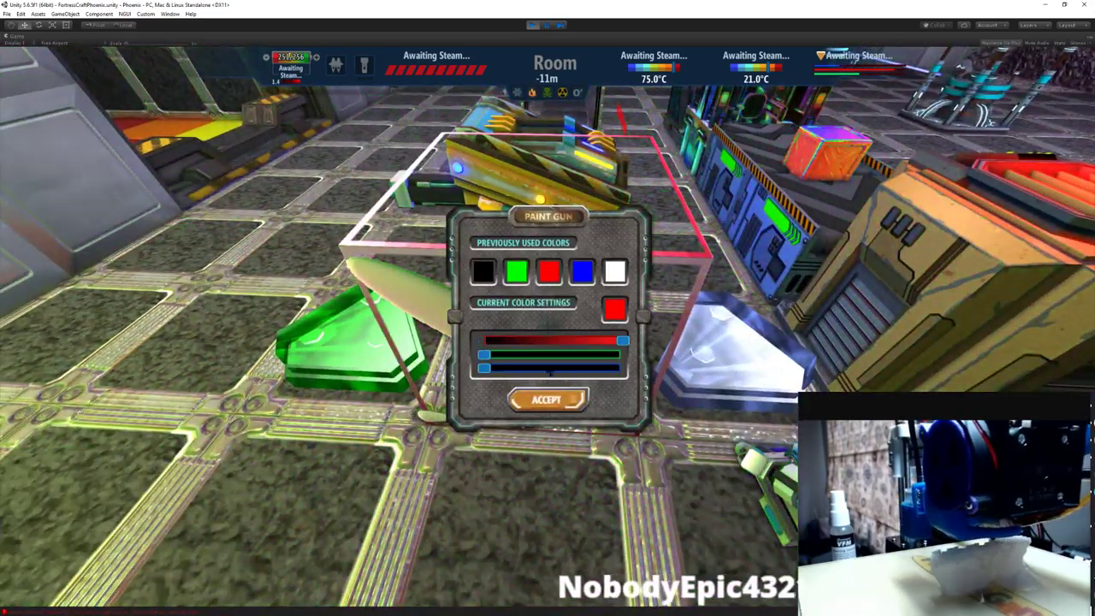
pyautogui.click(545, 399)
pyautogui.rightClick(549, 323)
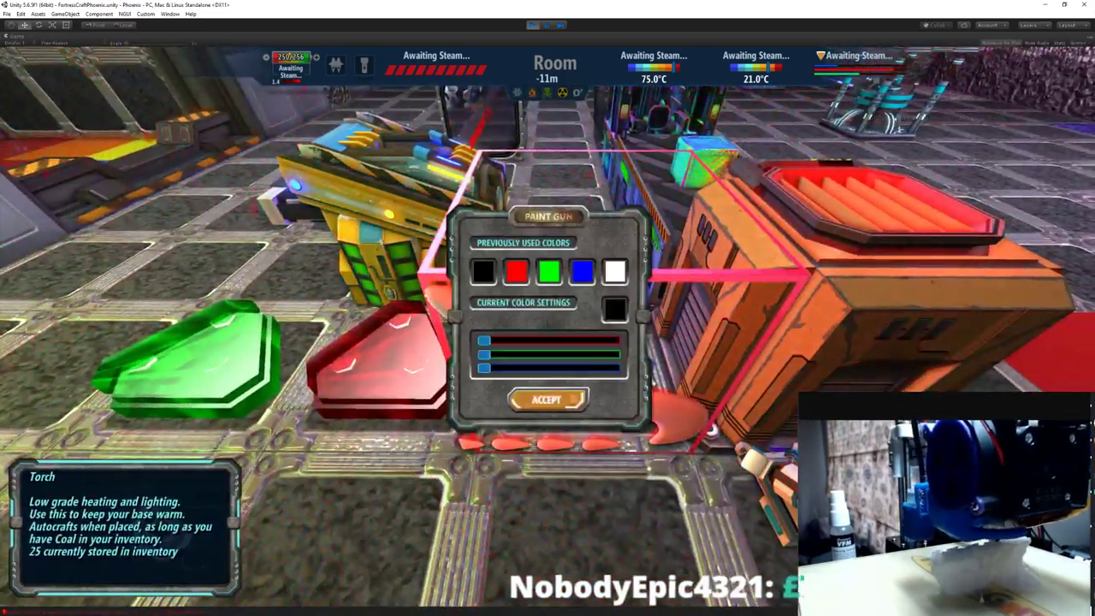
# - Set the Paint Gun to blue, paint the torch nearest the orange machine and put the Paint Gun away
pyautogui.click(584, 276)
pyautogui.click(546, 400)
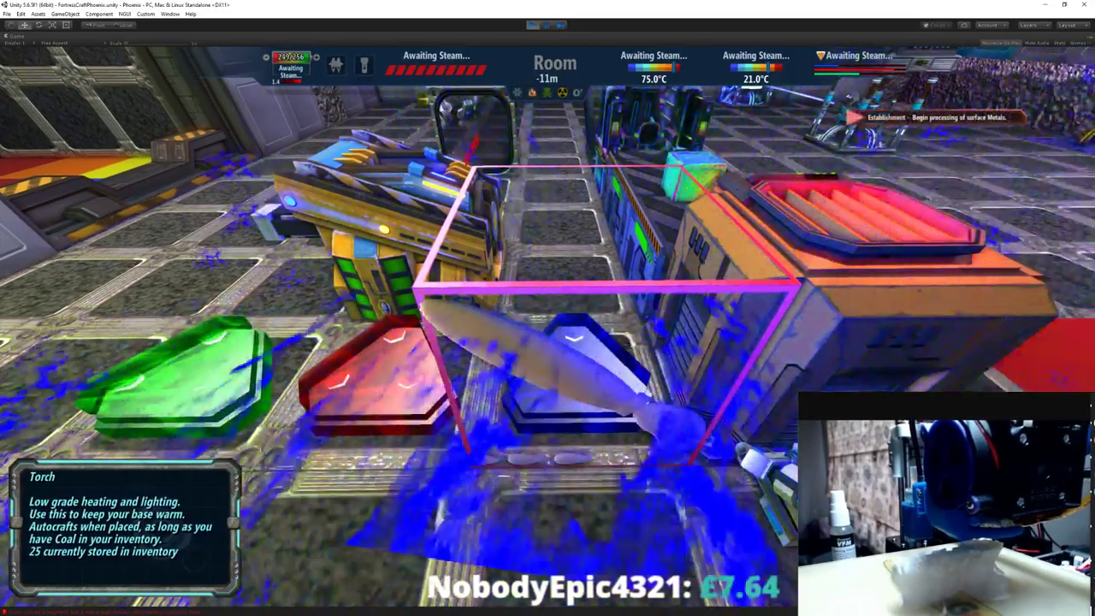
pyautogui.press('Escape')
pyautogui.press('Escape')
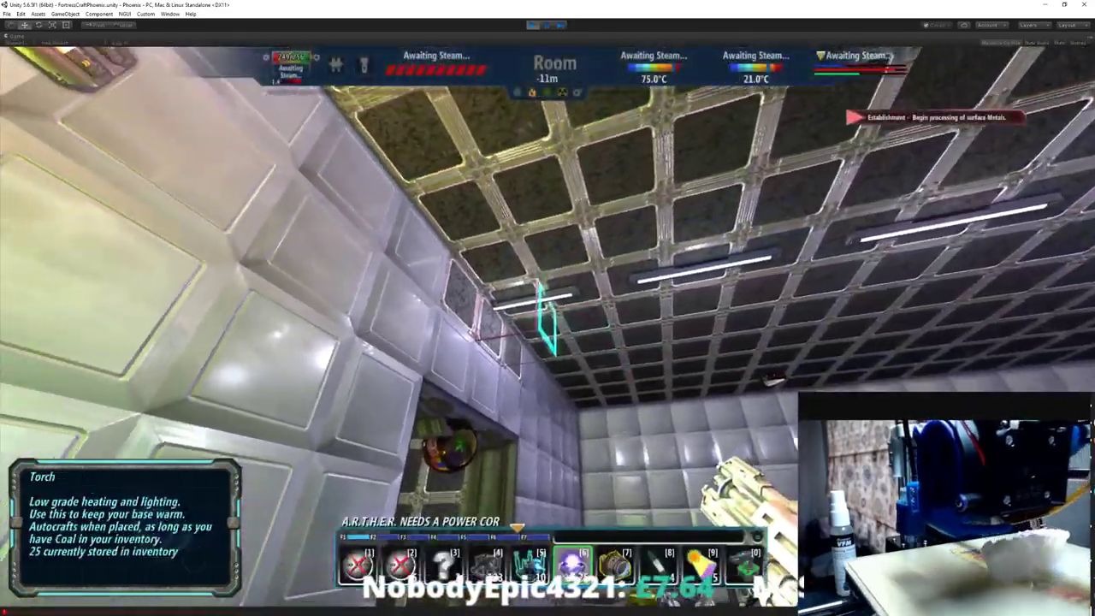
# - Remove strip lights from the room's ceiling and walk back to the green torch
pyautogui.click(547, 326)
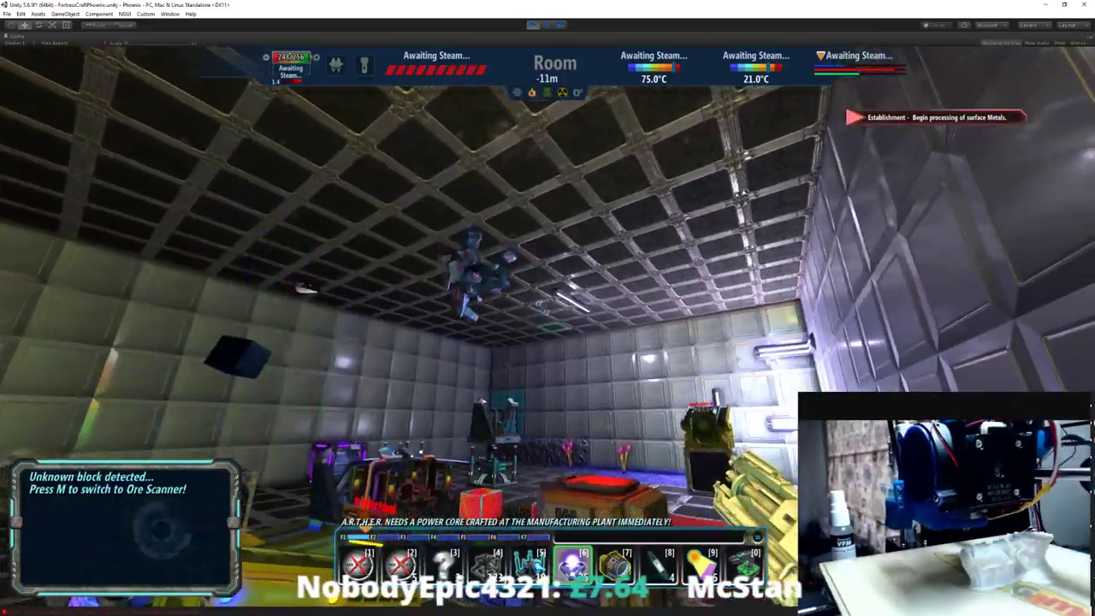
pyautogui.press('w')
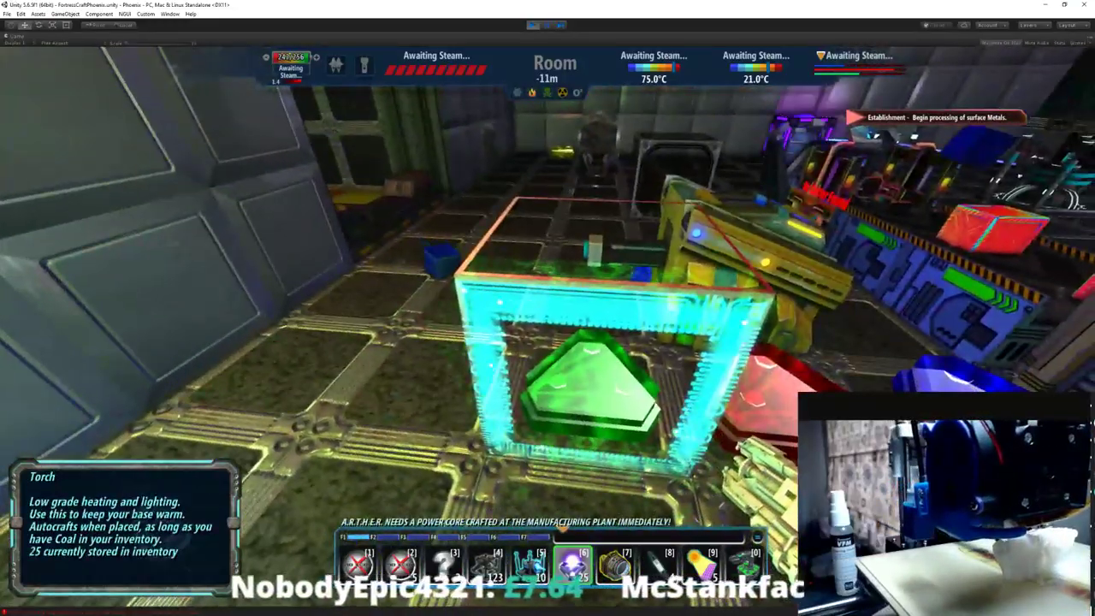
# - Add grey machine blocks around the yellow machine and examine the coloured torch light on them with the HUD hidden
pyautogui.press('w')
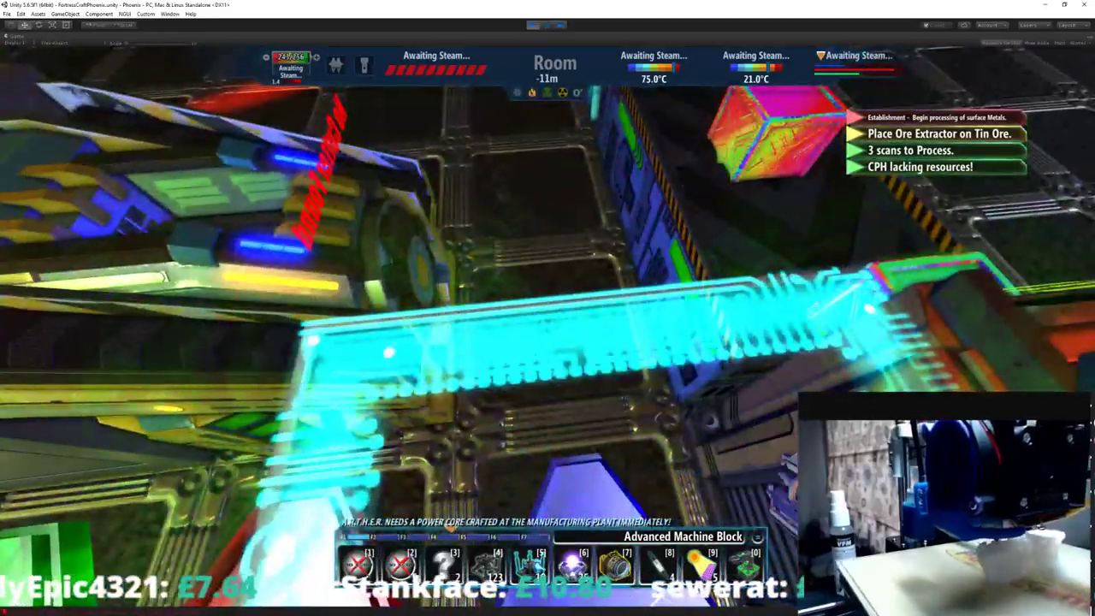
pyautogui.press('F8')
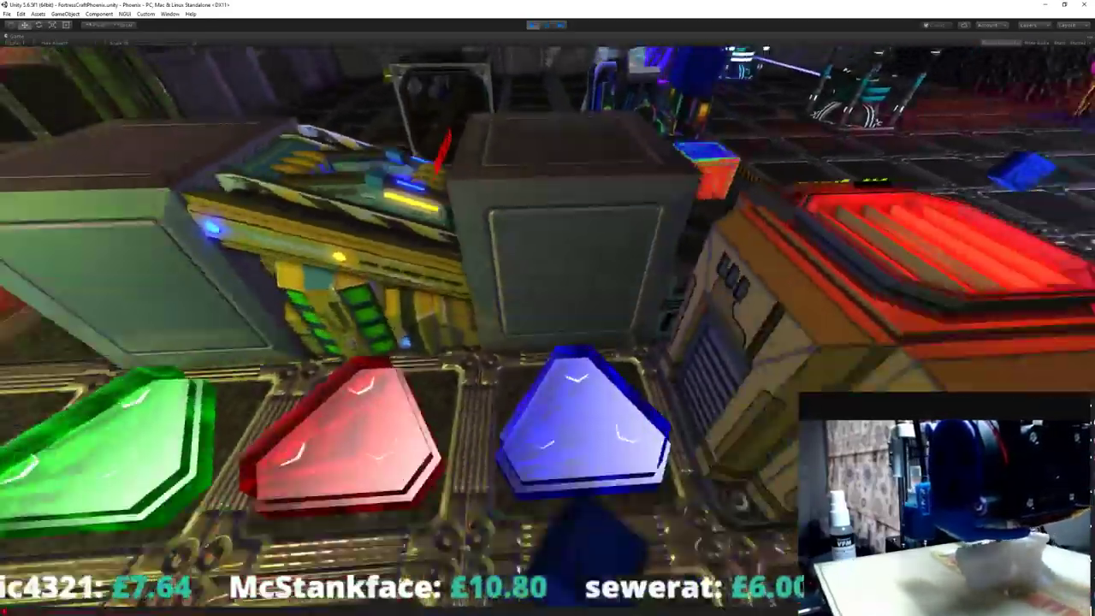
pyautogui.press('F1')
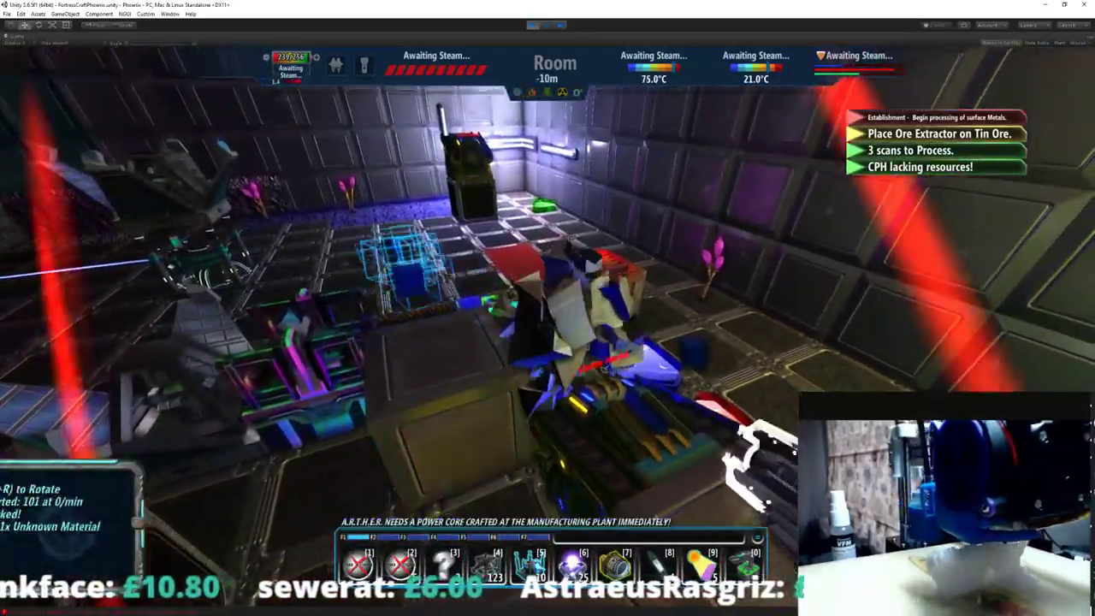
pyautogui.press('F8')
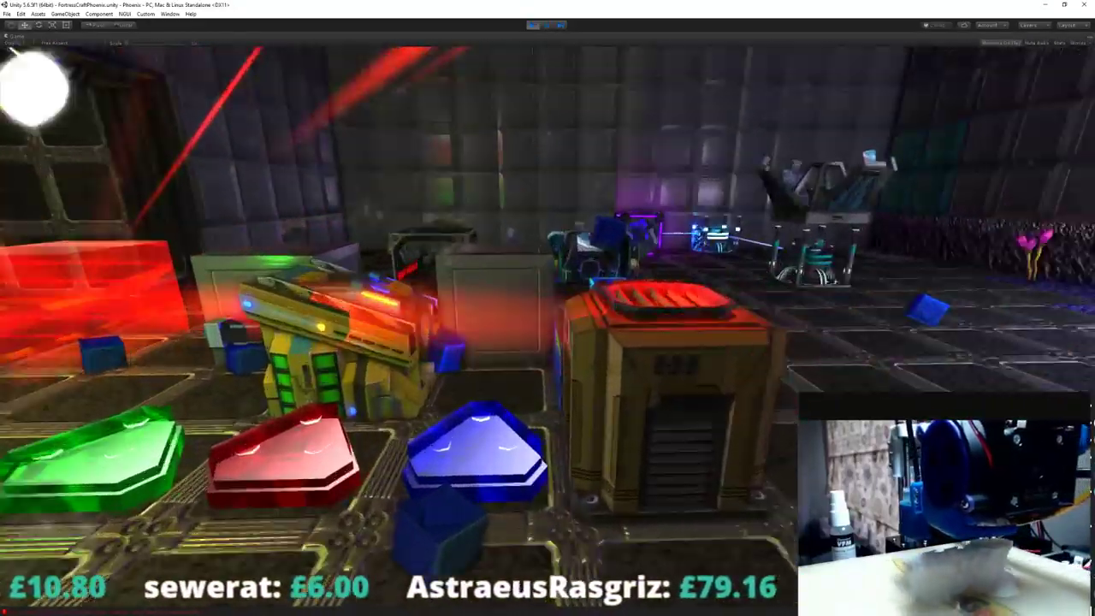
pyautogui.press('z')
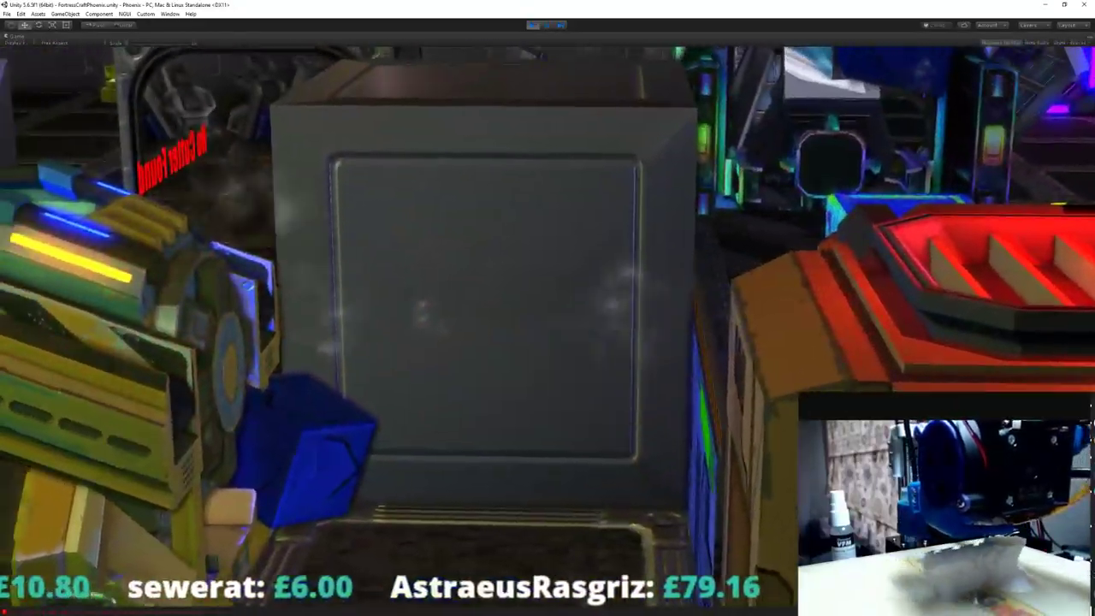
pyautogui.press('F8')
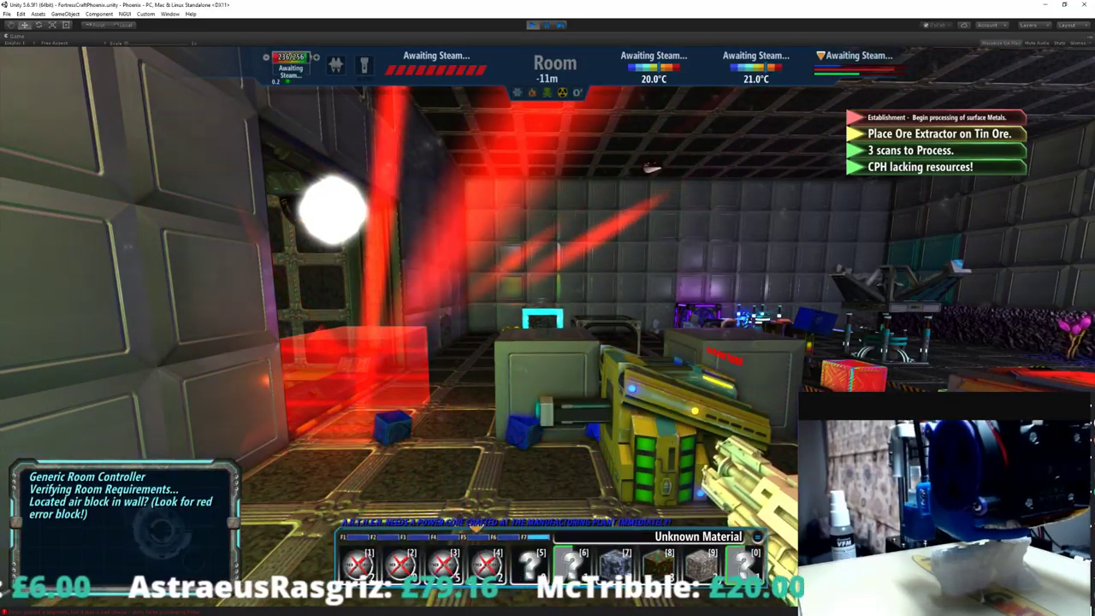
# - Filter the block inventory by Lights and put the paintable Room Light #5 in hotbar slot 0
pyautogui.press('i')
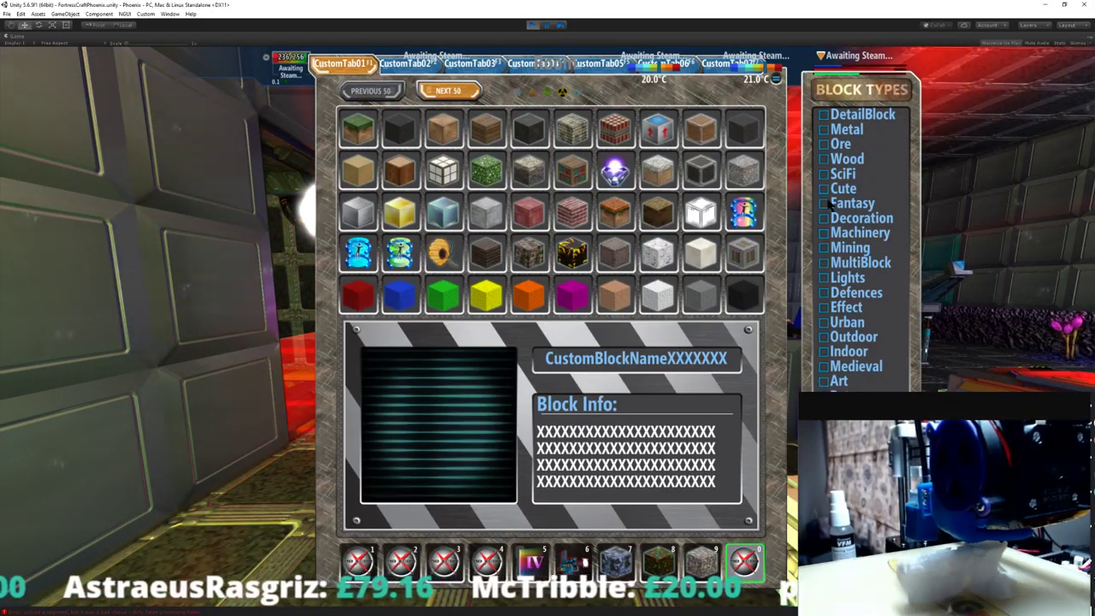
pyautogui.click(824, 278)
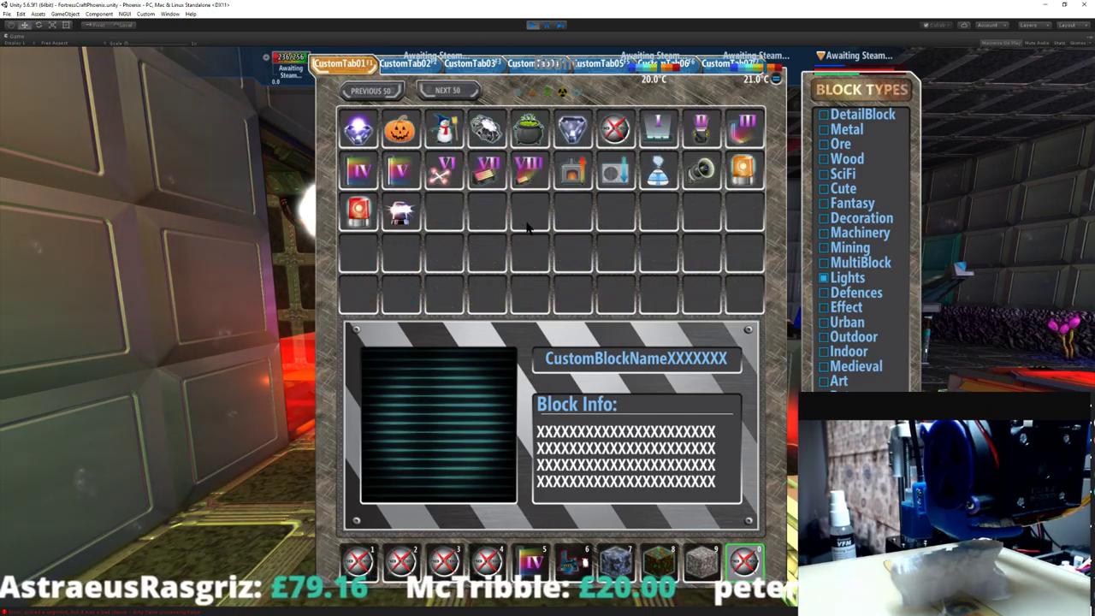
pyautogui.click(402, 171)
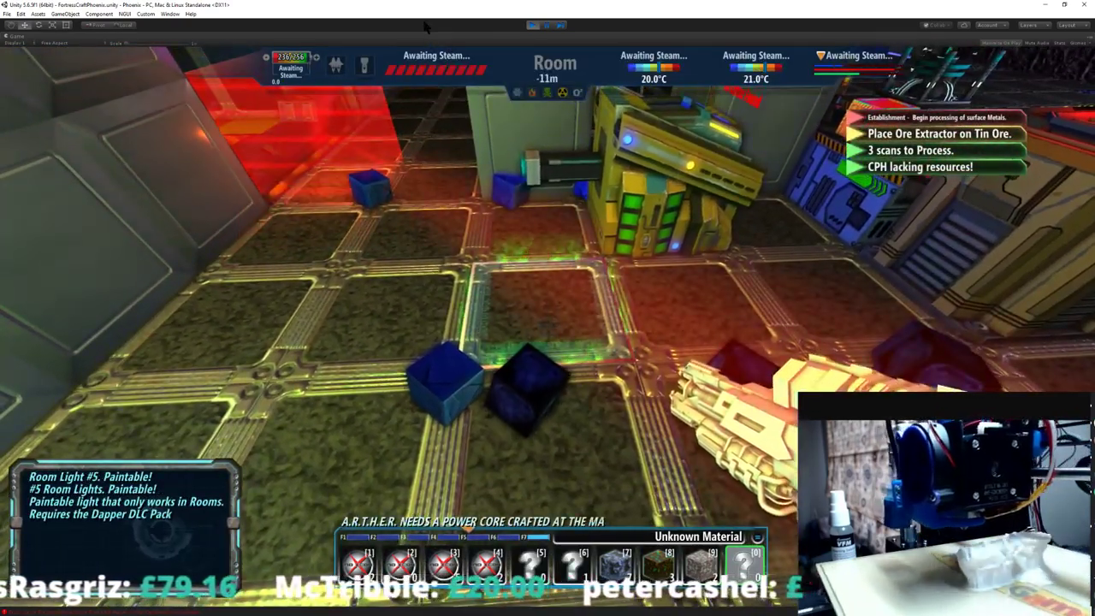
# - Try placing Room Light #5 on the empty floor tiles in front of the yellow machine
pyautogui.rightClick(451, 188)
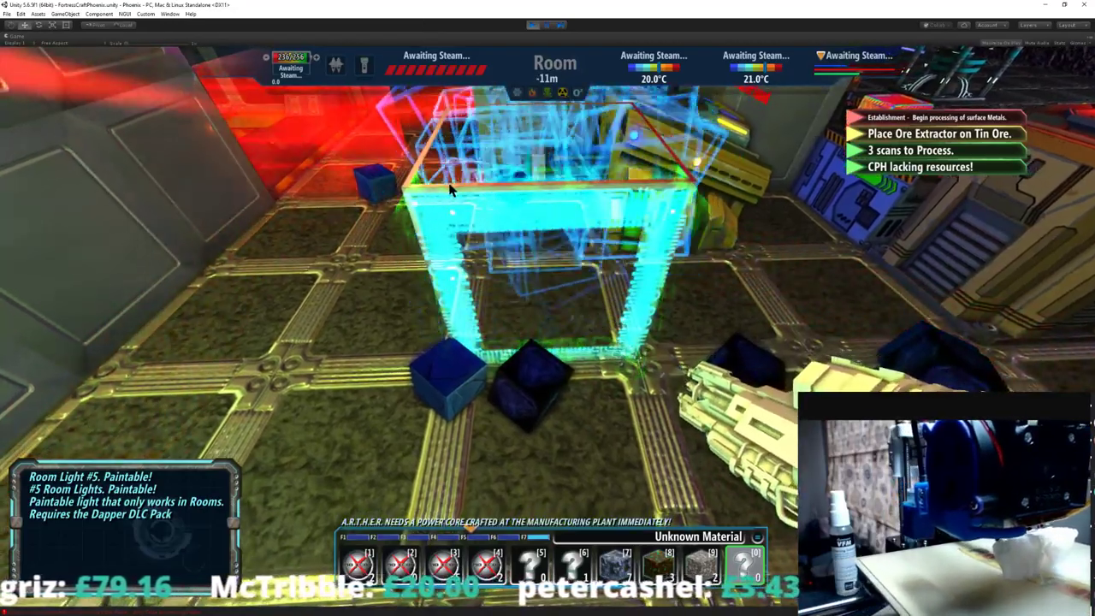
pyautogui.click(451, 189)
pyautogui.rightClick(428, 192)
pyautogui.click(428, 192)
pyautogui.rightClick(289, 219)
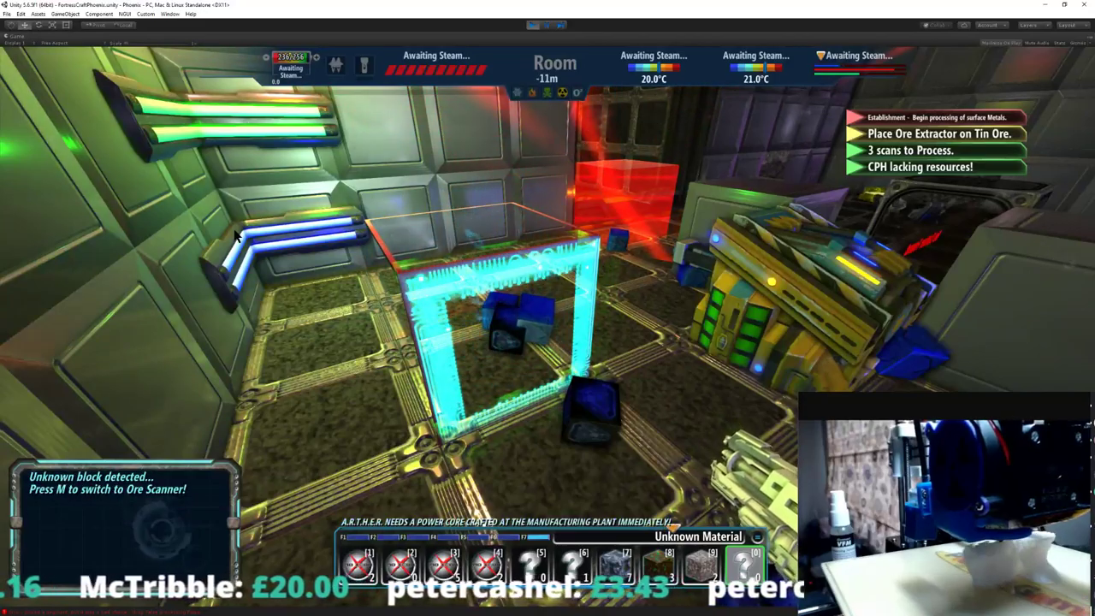
pyautogui.click(236, 235)
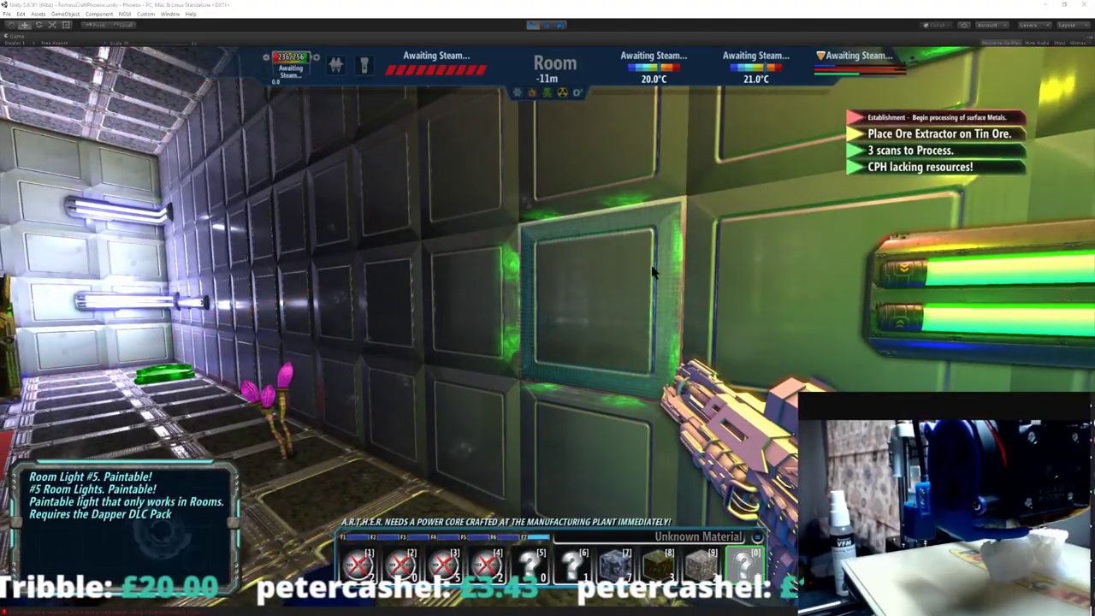
# - Try placing Room Light #5 against the wall beside the coloured strip lights and on the floor near the corner
pyautogui.press('Escape')
pyautogui.click(587, 215)
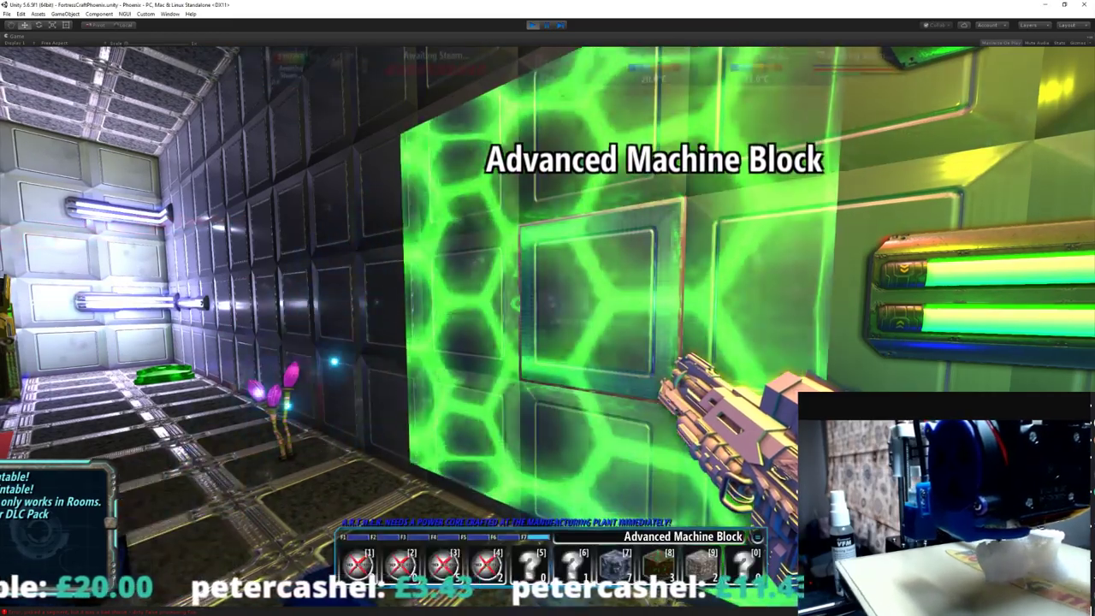
pyautogui.press('0')
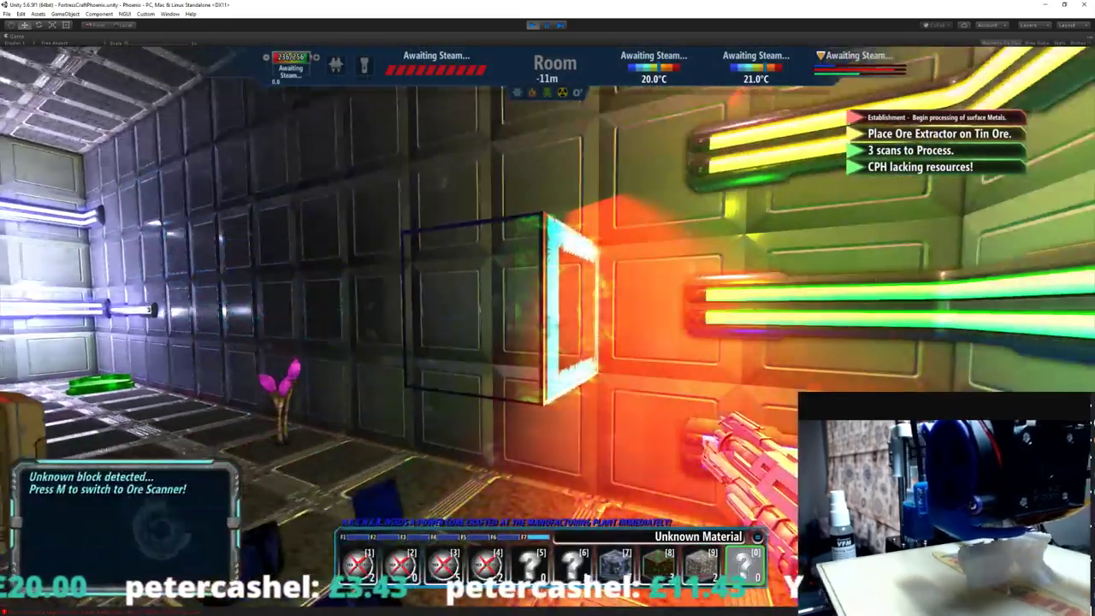
pyautogui.click(547, 331)
pyautogui.press('i')
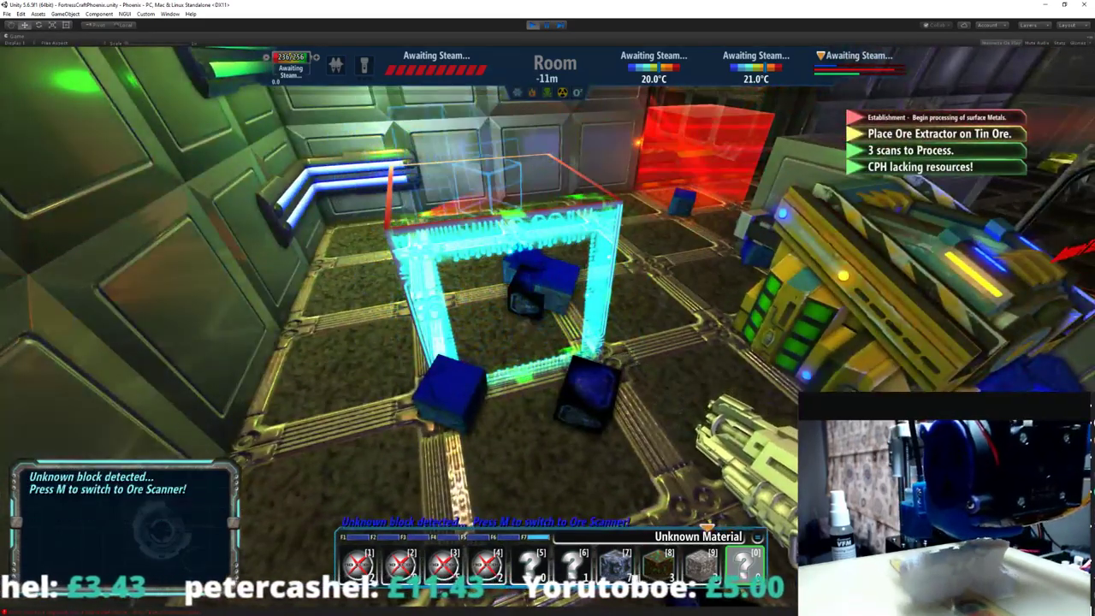
pyautogui.rightClick(547, 308)
pyautogui.hotkey('alt', 'Tab')
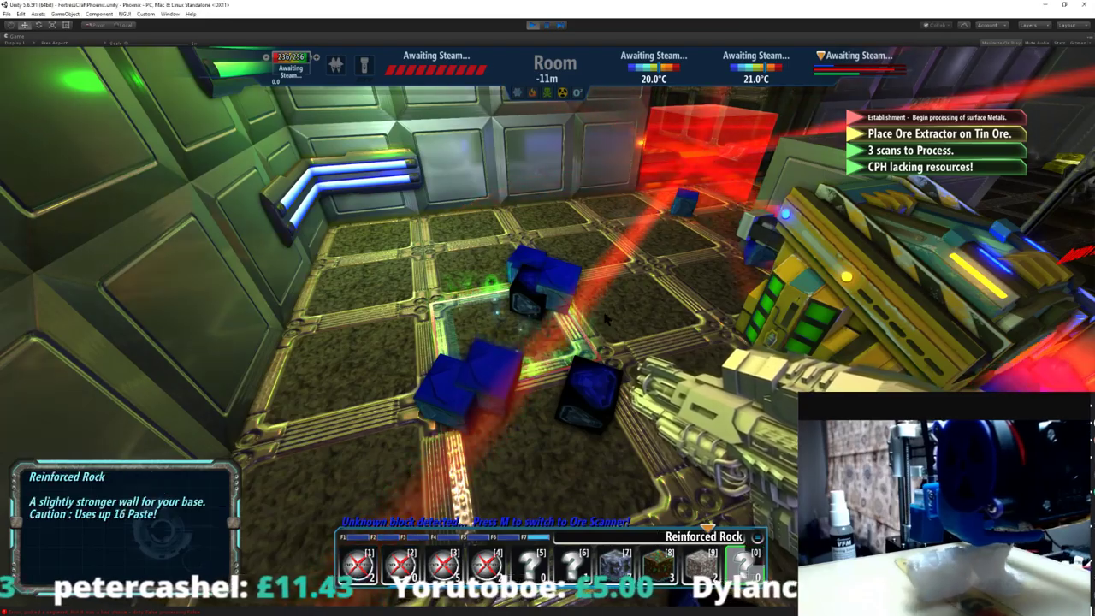
# - Lay three Room Light #5 strips side by side on the floor between the yellow and orange machines
pyautogui.press('q')
pyautogui.press('Escape')
pyautogui.press('Escape')
pyautogui.click(548, 308)
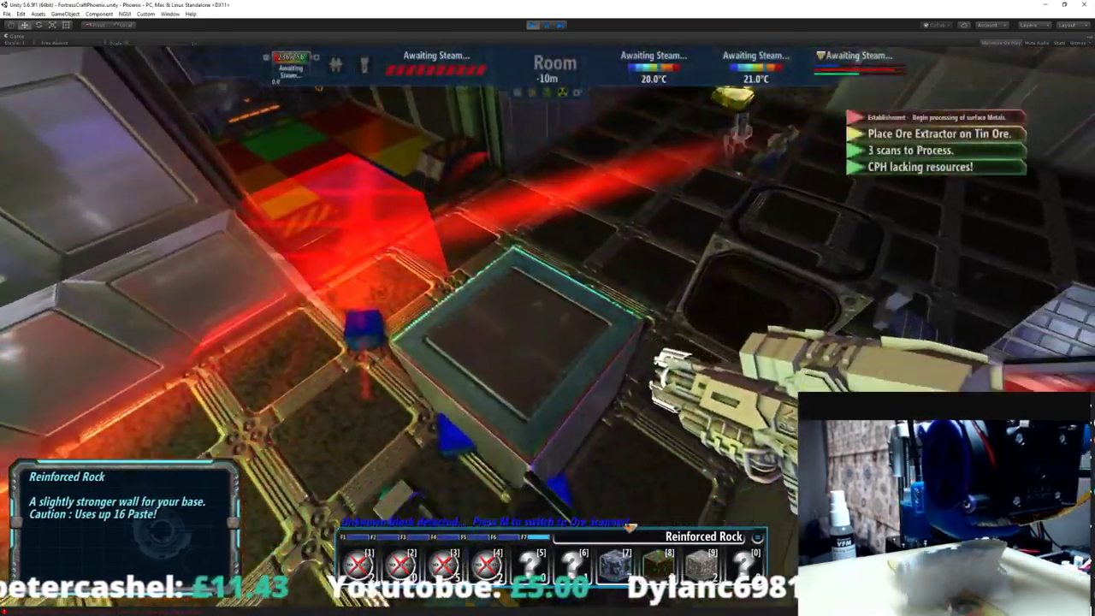
pyautogui.press('w')
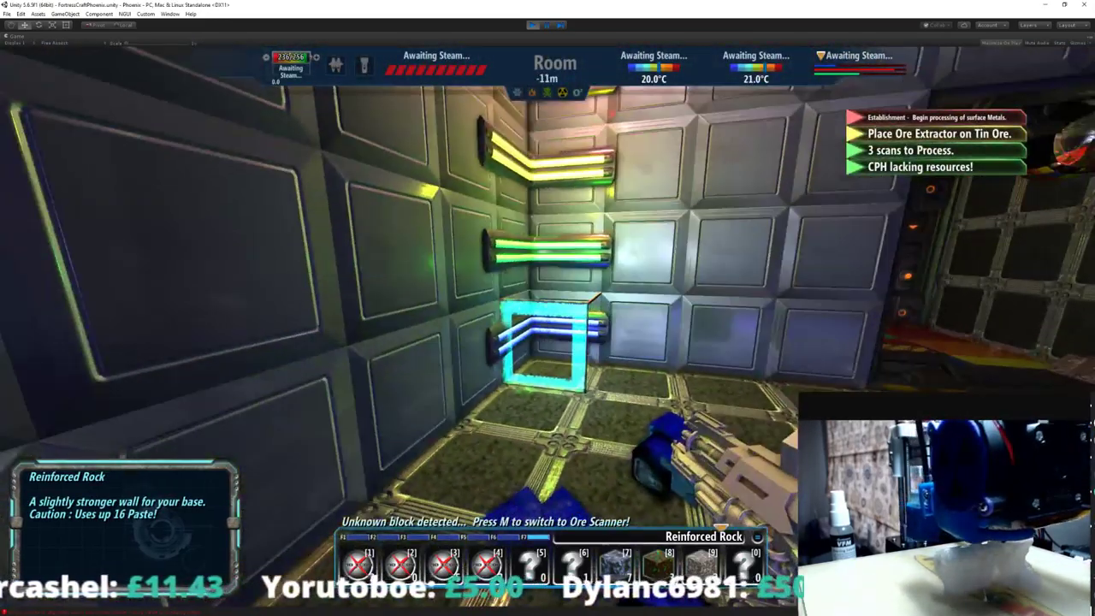
pyautogui.press('0')
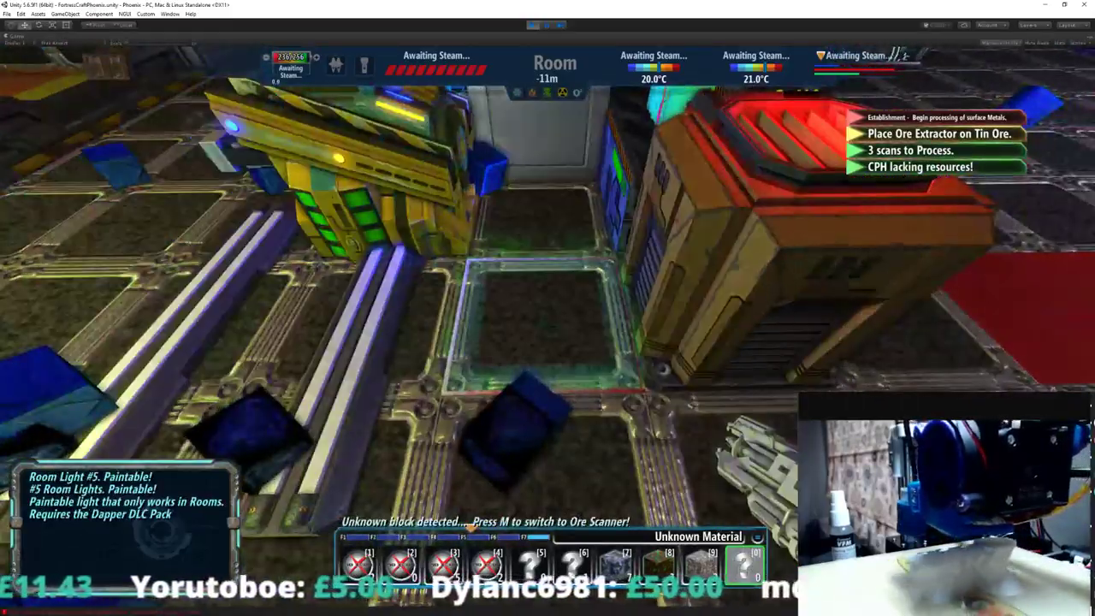
pyautogui.press('a')
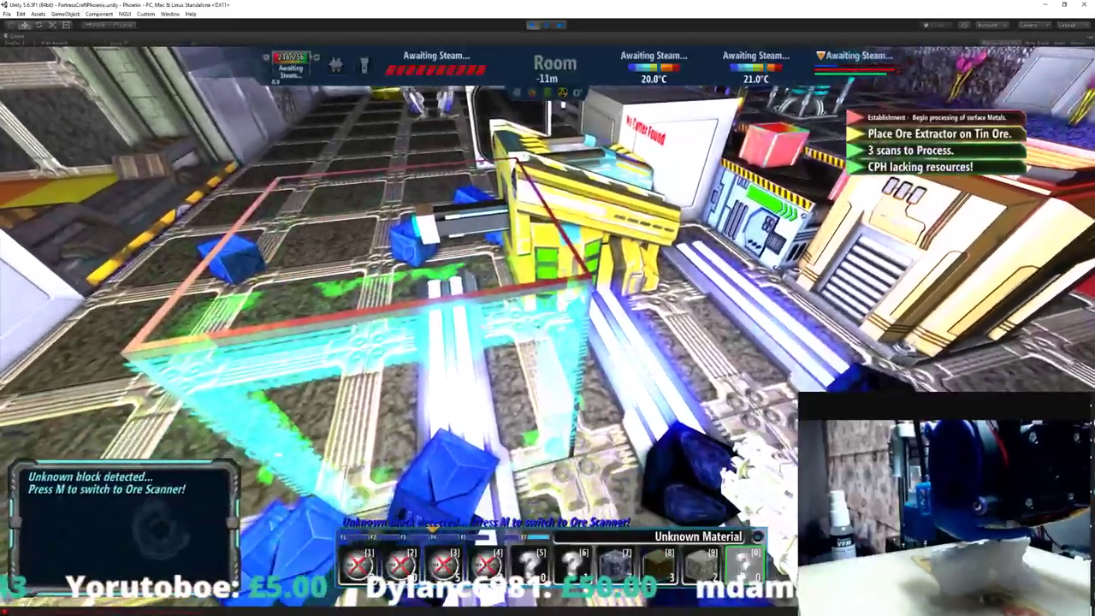
# - Take out the Paint Gun set to blue and paint the light strip farthest from the orange machine
pyautogui.press('p')
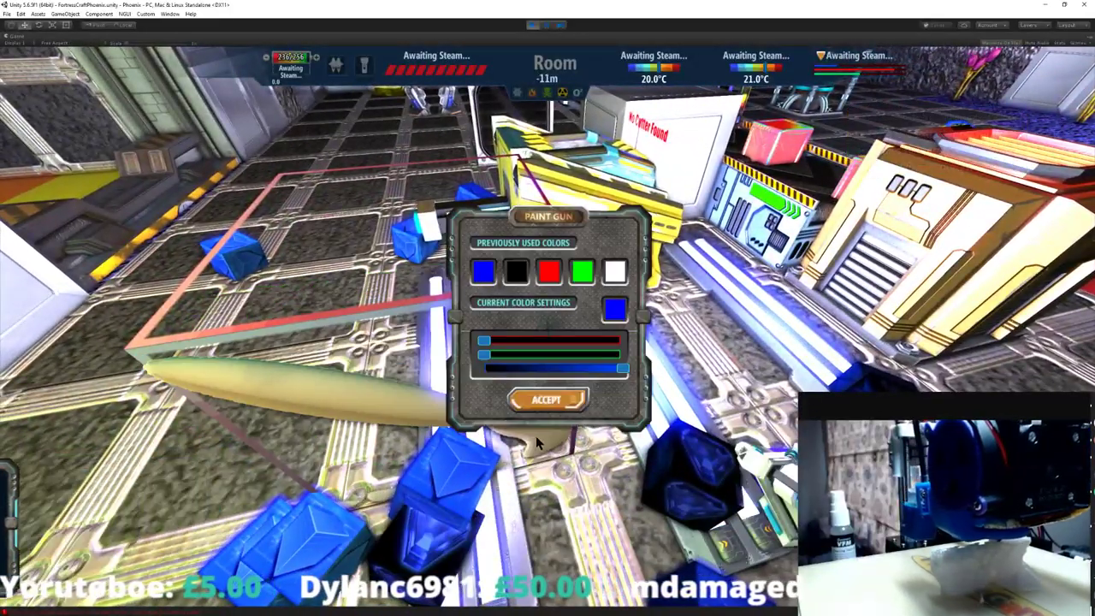
pyautogui.click(547, 400)
pyautogui.press('Escape')
pyautogui.press('Escape')
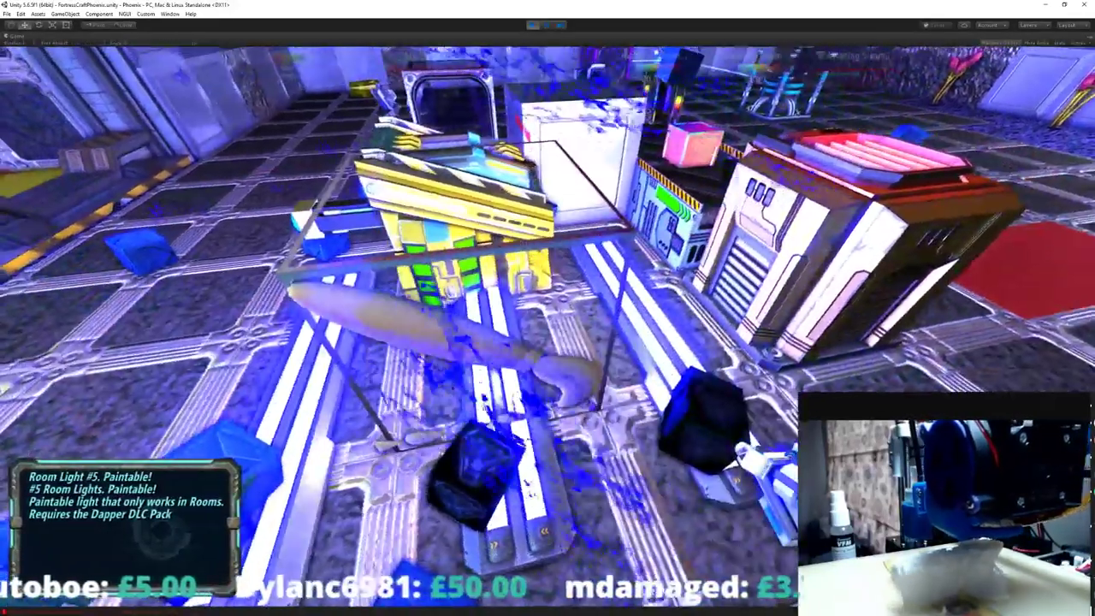
# - Set the Paint Gun to red and paint the middle light strip
pyautogui.press('e')
pyautogui.click(548, 271)
pyautogui.click(546, 400)
pyautogui.click(548, 329)
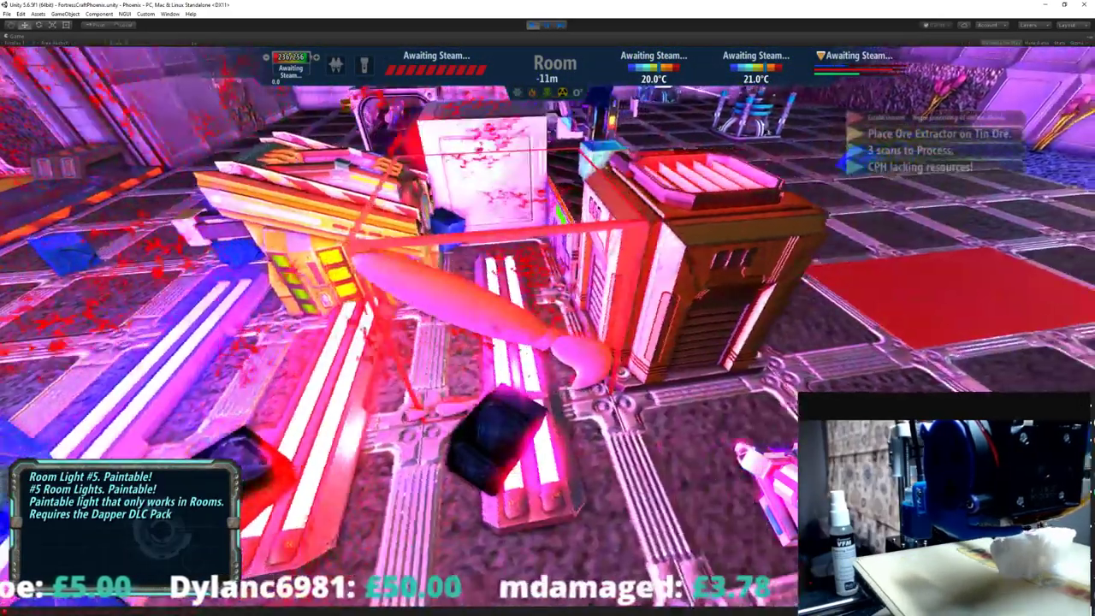
# - Set the Paint Gun to green, paint the light strip nearest the orange machine and walk around the lit area
pyautogui.press('e')
pyautogui.click(583, 271)
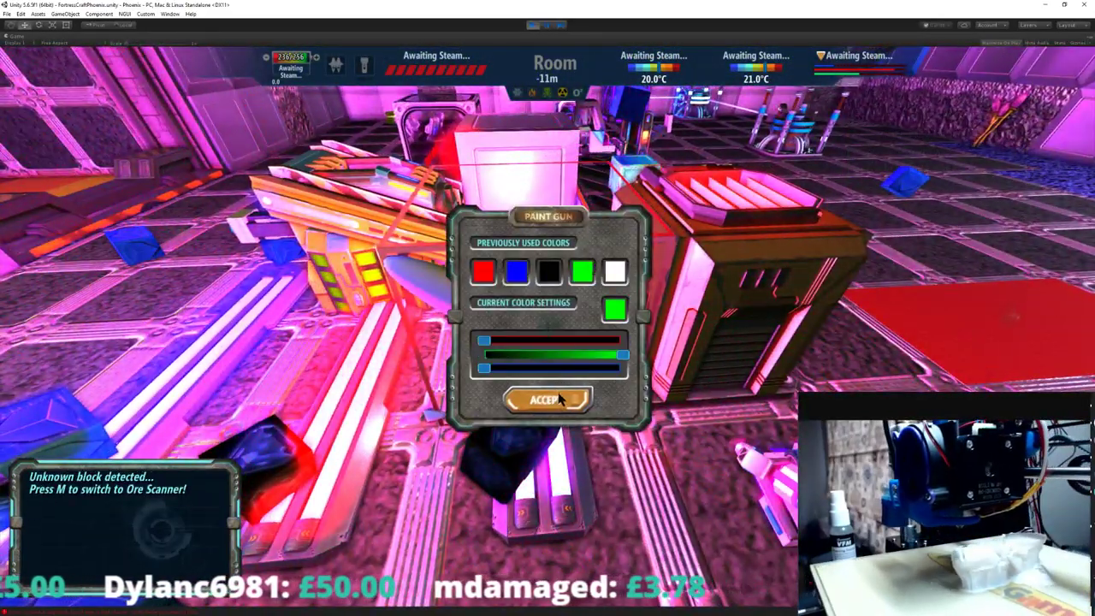
pyautogui.click(547, 400)
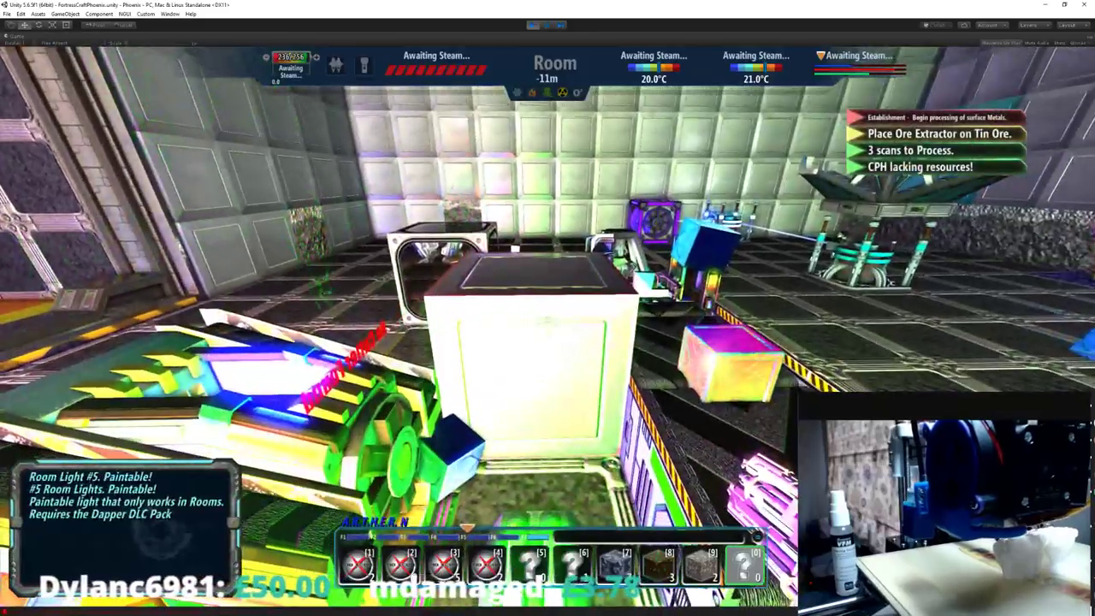
pyautogui.press('s')
pyautogui.press('w')
pyautogui.press('w')
pyautogui.press('8')
pyautogui.press('s')
pyautogui.press('s')
# - Set the Paint Gun to a darker green and step back to view the painted light strips with the HUD hidden
pyautogui.press('e')
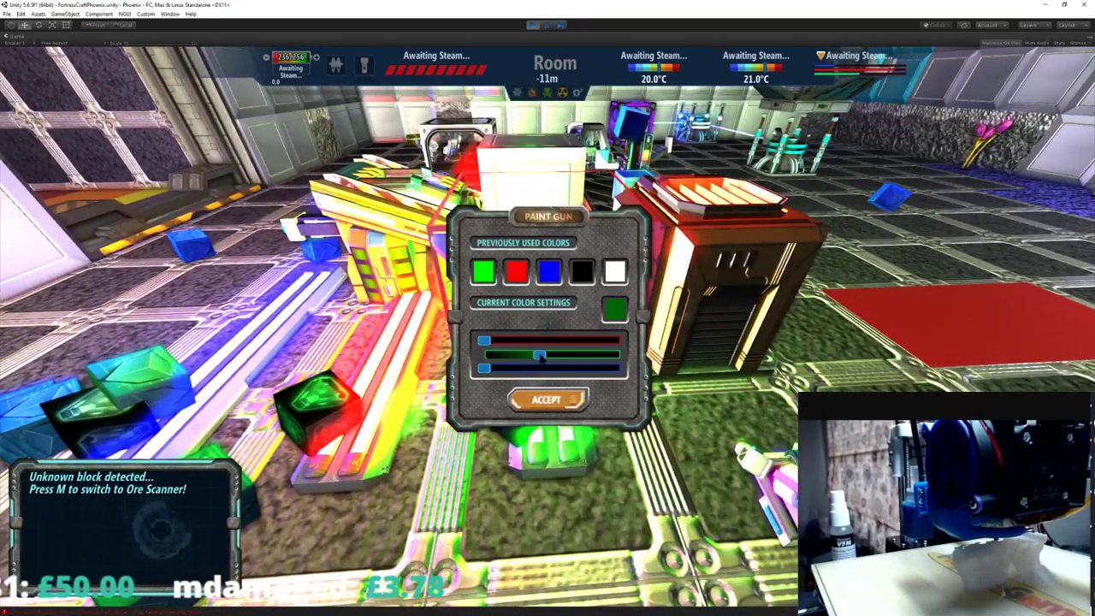
pyautogui.click(551, 398)
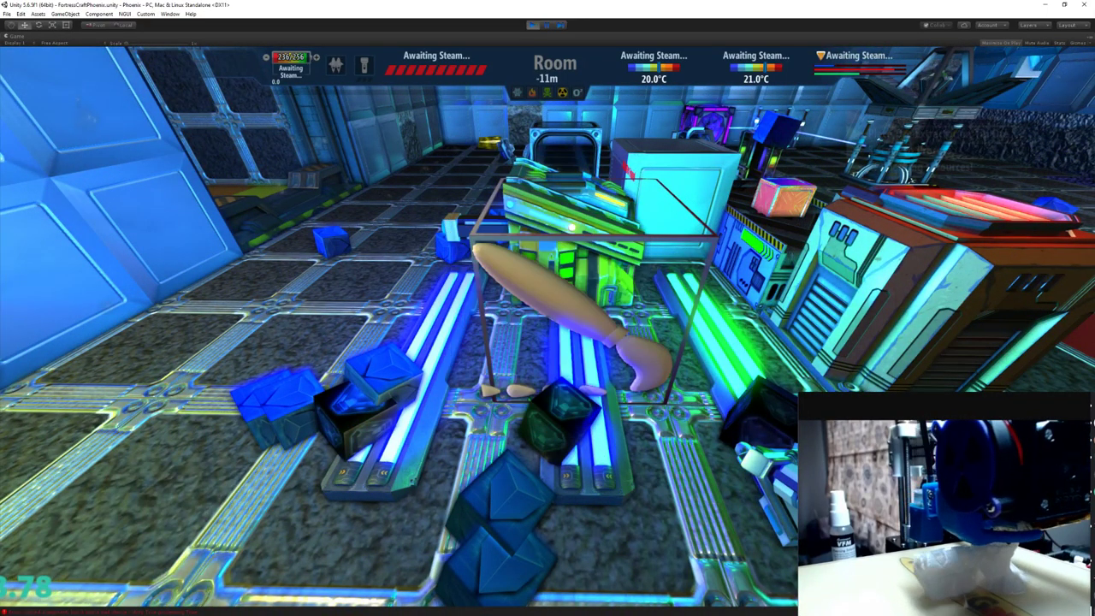
pyautogui.press('F5')
pyautogui.press('d')
pyautogui.press('space')
pyautogui.press('s')
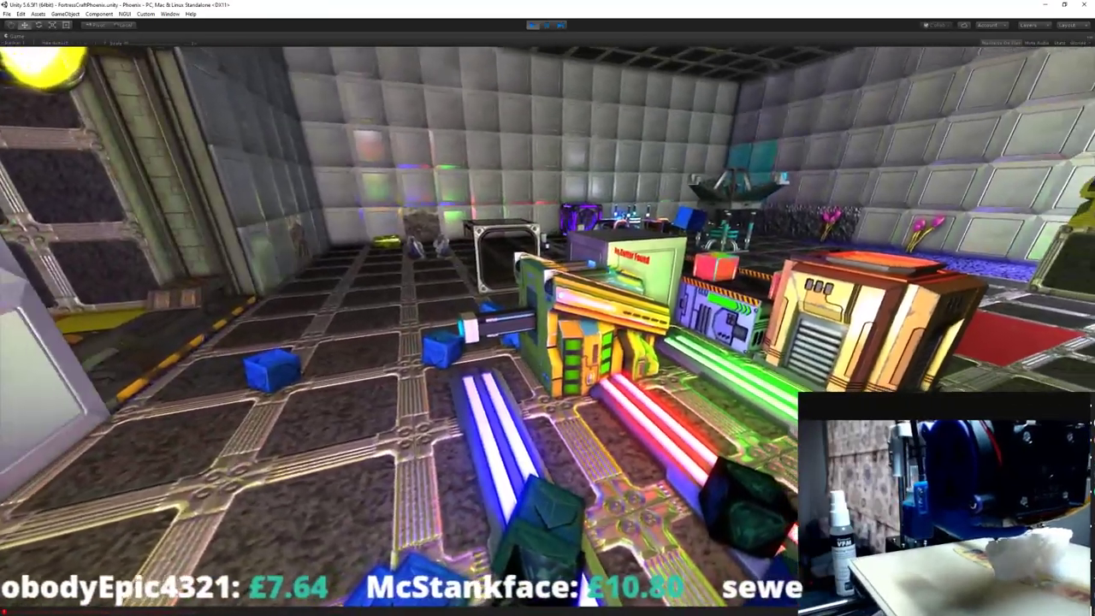
# - Pause the game, bring up the Scene view beside it and select the yellow machine by the light strips
pyautogui.hotkey('ctrl', 'p')
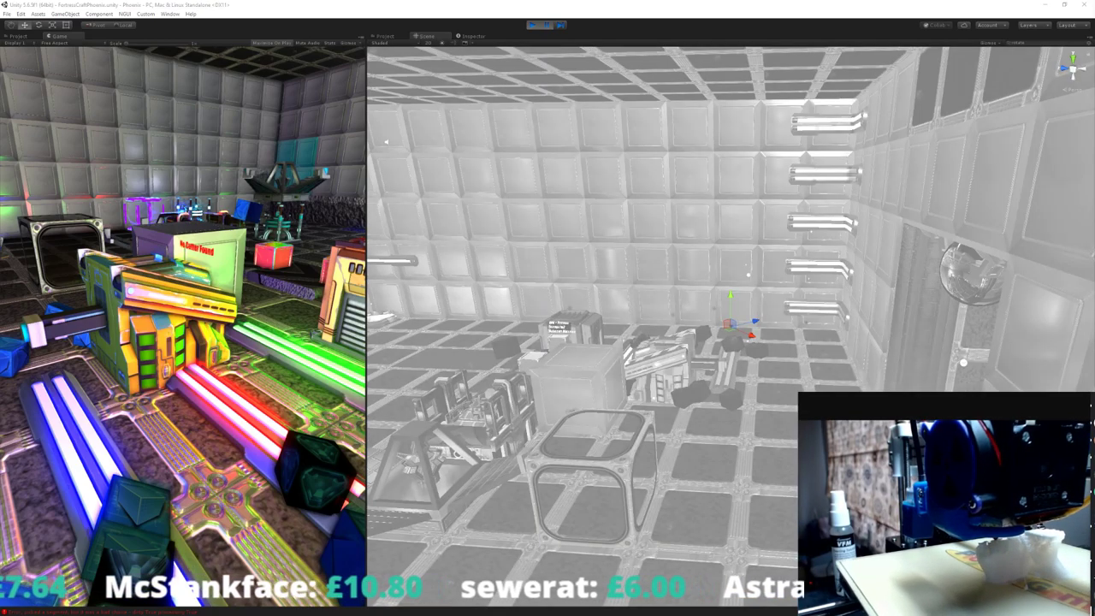
pyautogui.moveTo(745, 337); pyautogui.dragTo(700, 343, button='right')
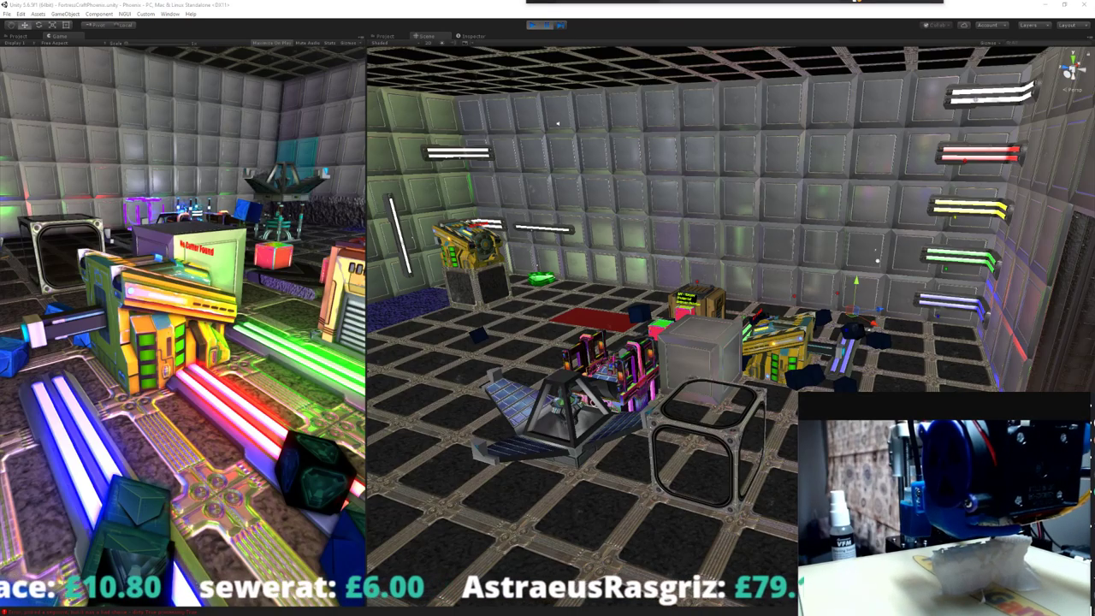
pyautogui.moveTo(756, 214); pyautogui.dragTo(825, 281, button='right')
pyautogui.press('w')
pyautogui.click(681, 302)
pyautogui.click(659, 354)
pyautogui.moveTo(740, 349); pyautogui.dragTo(794, 344, button='right')
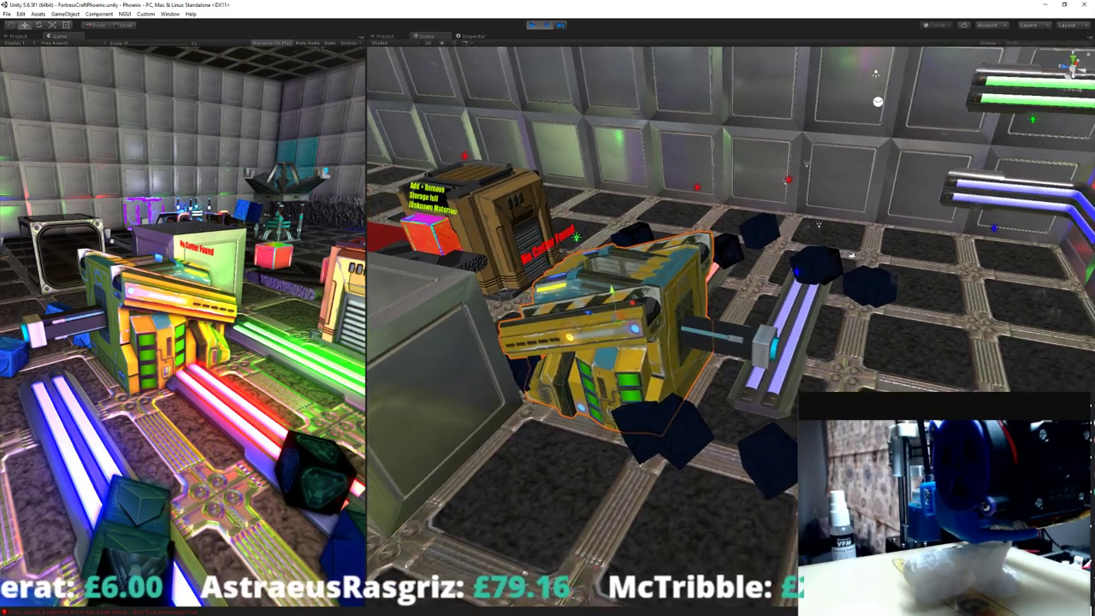
# - Duplicate the yellow machine, move the copy beside the original and return to the running full-size game view
pyautogui.hotkey('ctrl', 'd')
pyautogui.moveTo(588, 313); pyautogui.dragTo(708, 349)
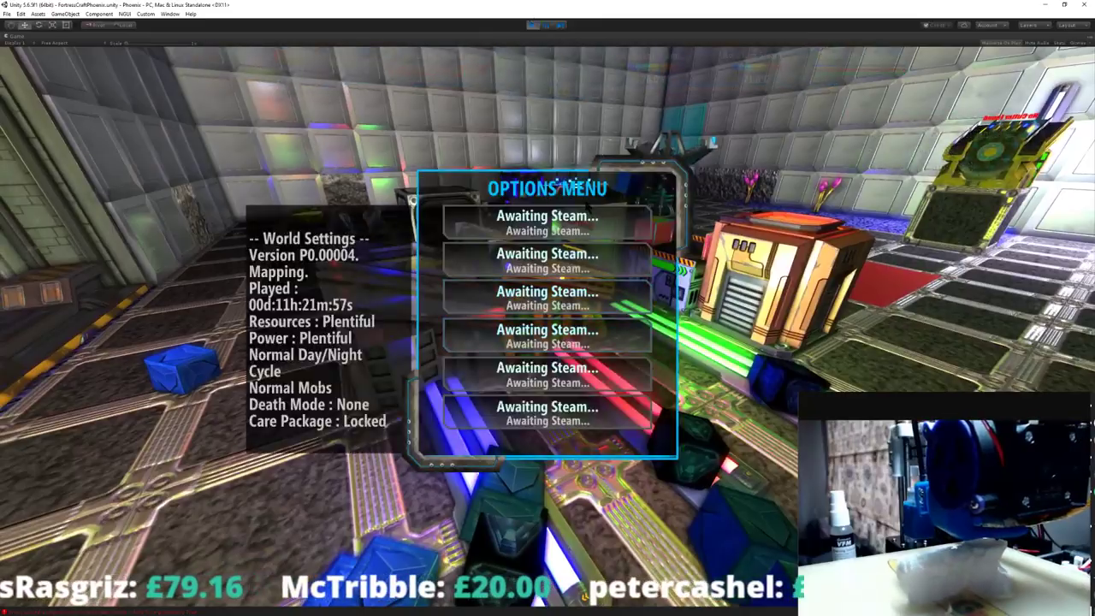
pyautogui.press('Escape')
# - Examine up close how the coloured light falls on the duplicated machine, and bring up the list of open windows
pyautogui.press('d')
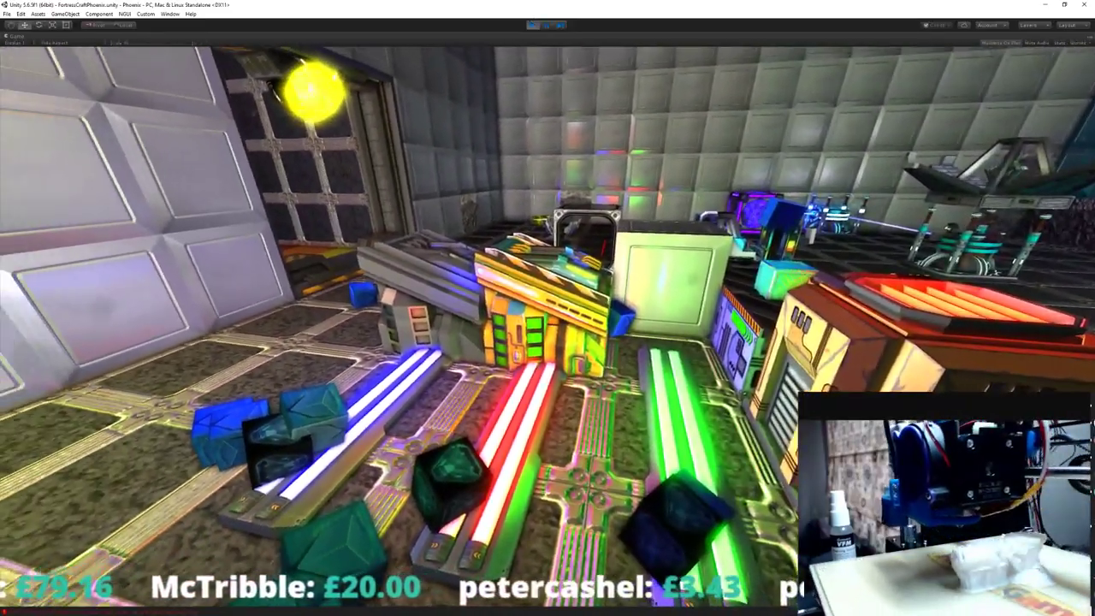
pyautogui.press('z')
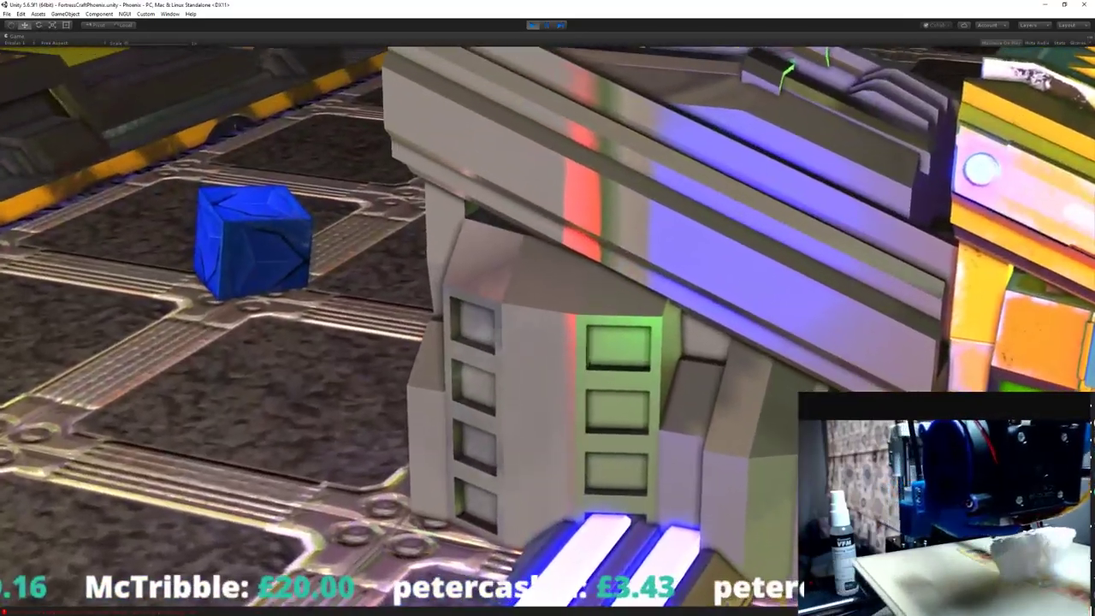
pyautogui.press('s')
pyautogui.hotkey('alt', 'Tab')
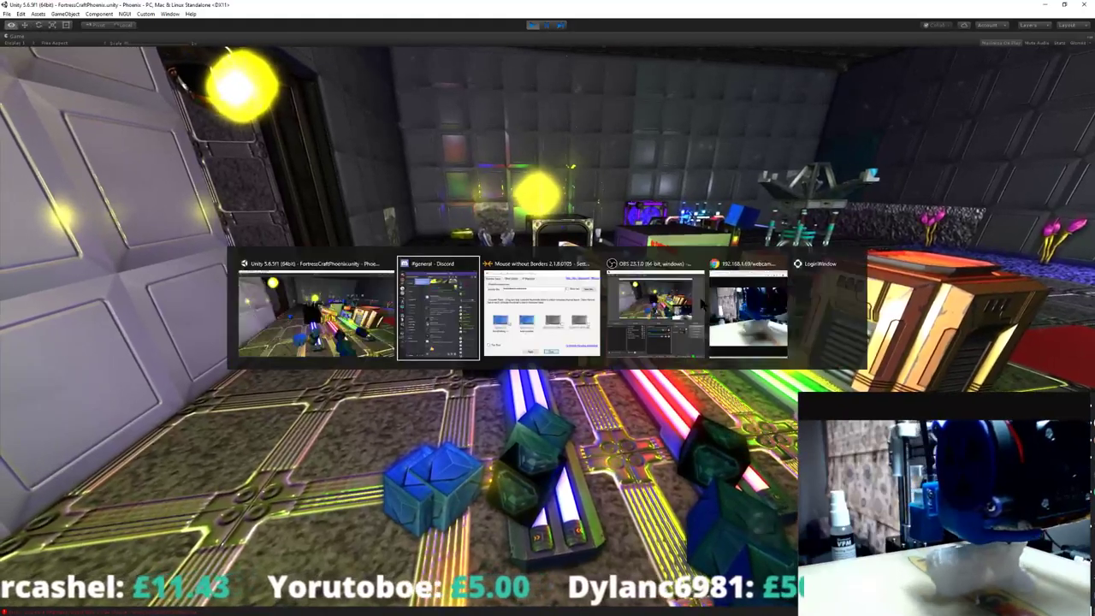
# - Walk around the light strips and examine the coloured reflections on the black sphere and the duplicated machine from several sides
pyautogui.hotkey('alt', 'Tab')
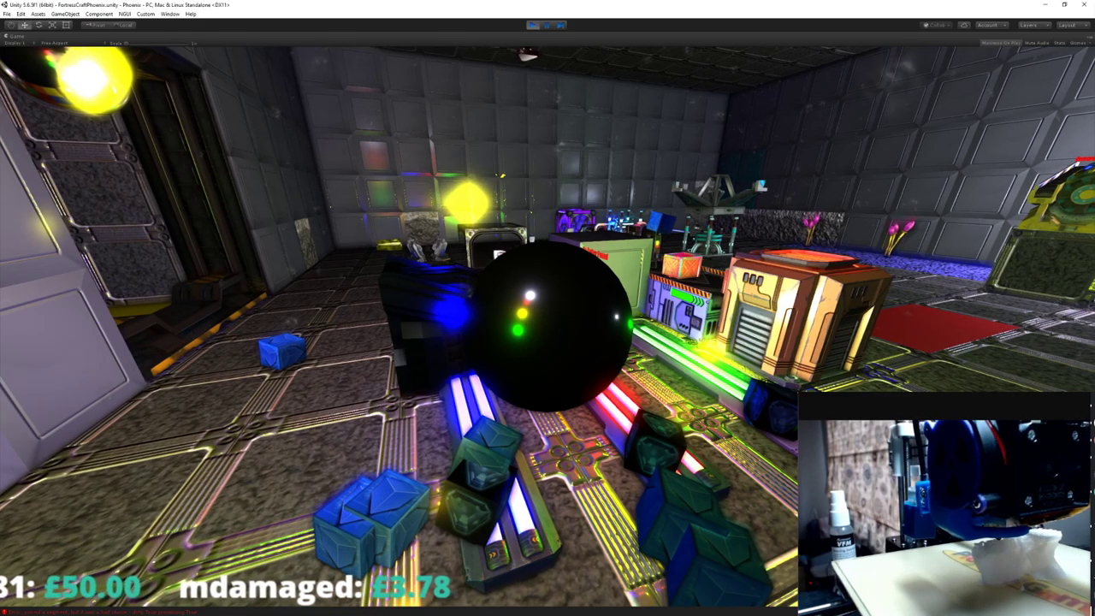
pyautogui.press('Escape')
pyautogui.press('Escape')
pyautogui.press('w')
pyautogui.press('s')
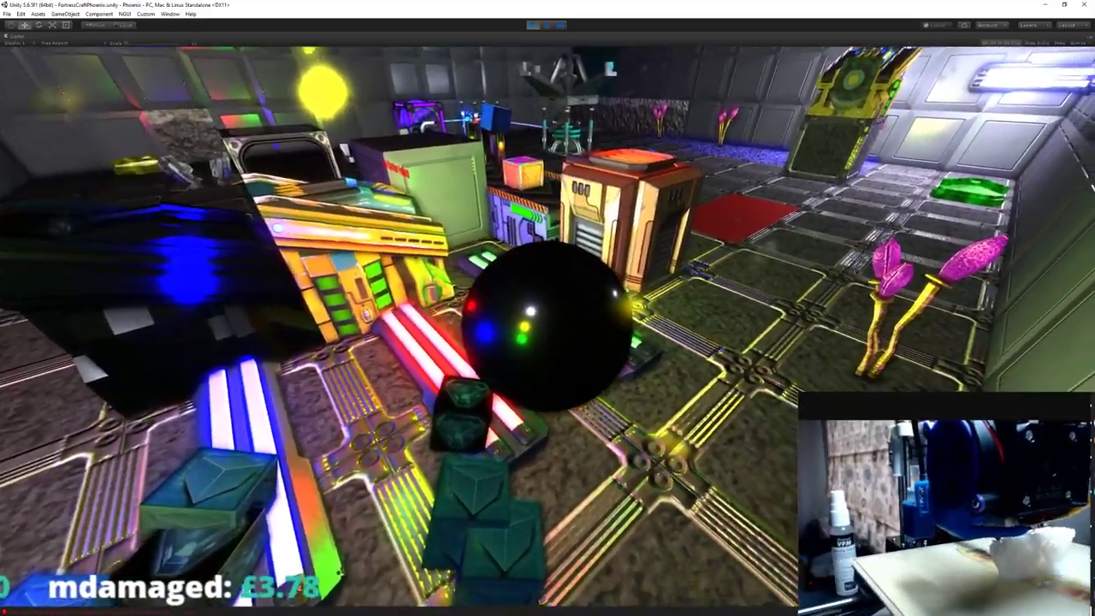
pyautogui.press('a')
pyautogui.press('d')
pyautogui.press('a')
pyautogui.press('d')
pyautogui.press('w')
pyautogui.press('d')
pyautogui.press('d')
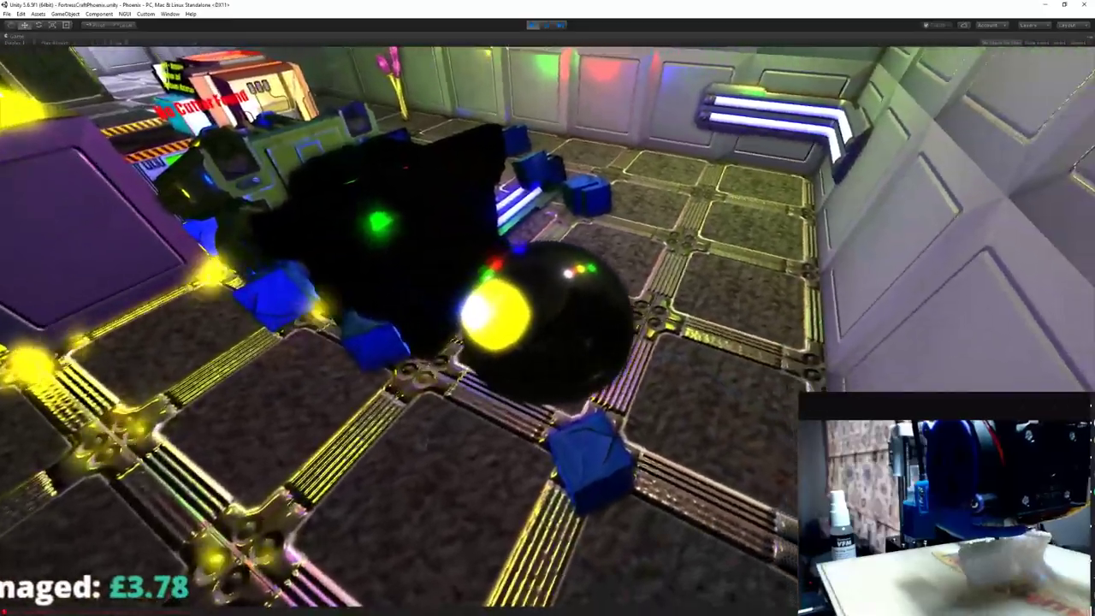
pyautogui.press('w')
pyautogui.press('a')
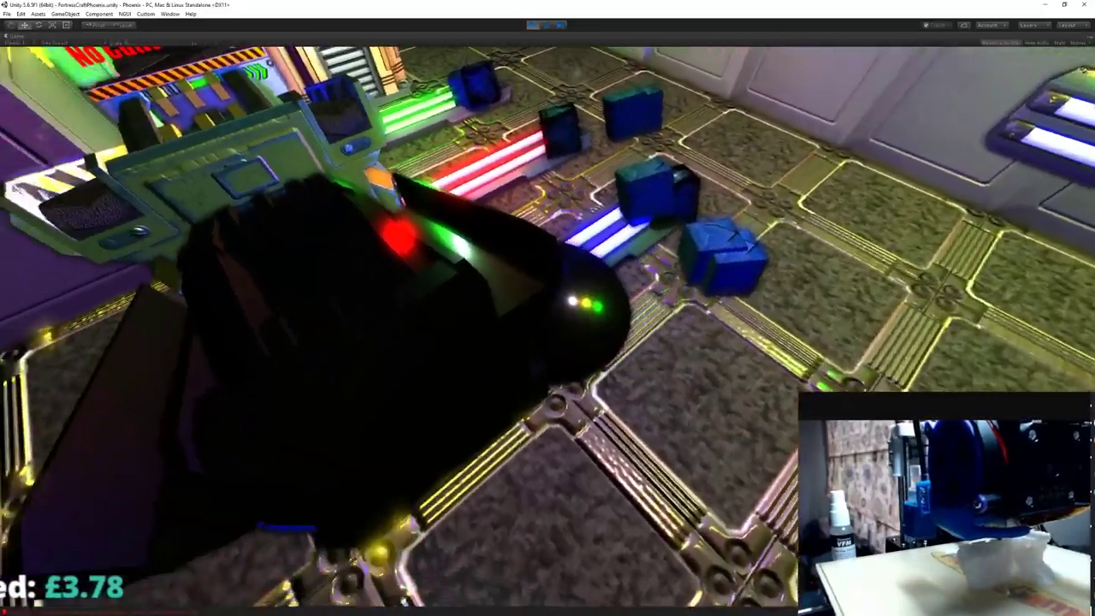
pyautogui.press('w')
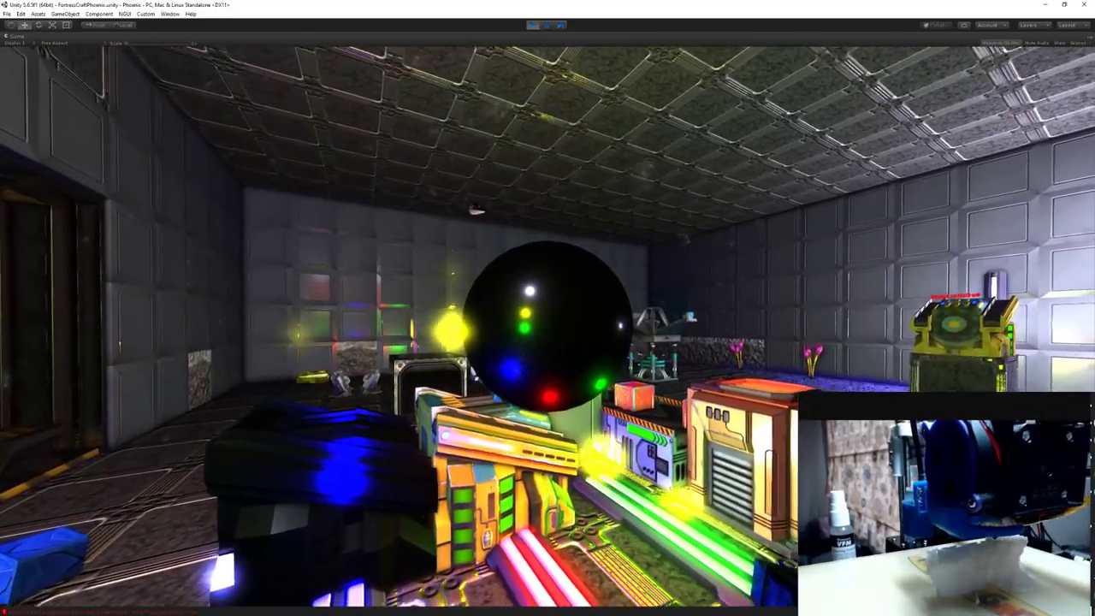
# - Examine the duplicated machine beside the original and the light spilling from the strips without the black sphere in view
pyautogui.press('z')
pyautogui.hotkey('alt', 'Tab')
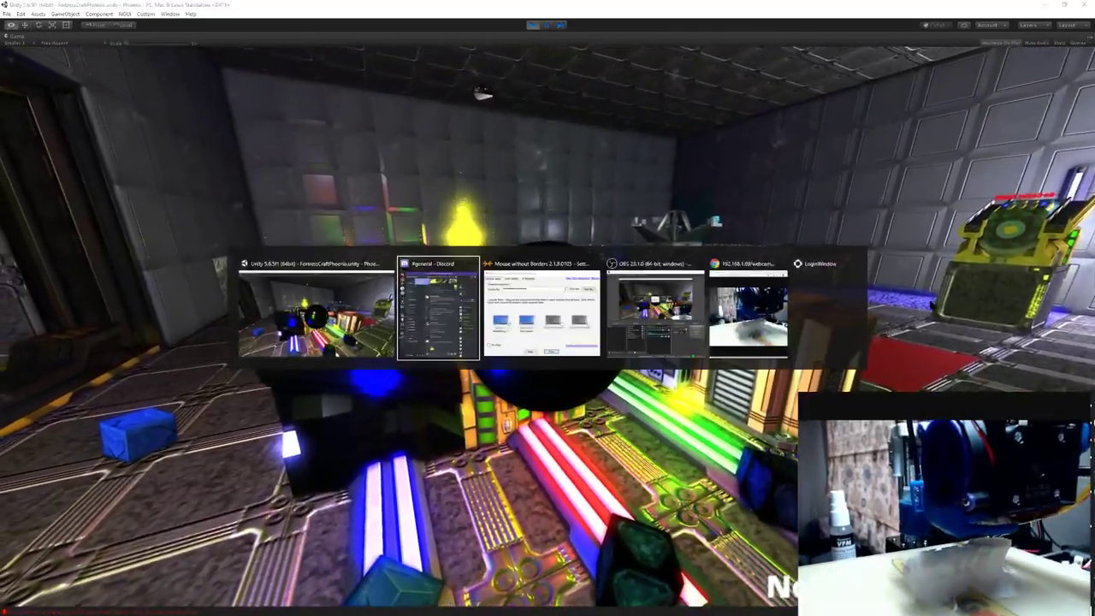
pyautogui.press('w')
pyautogui.press('d')
pyautogui.press('a')
pyautogui.scroll(-5, 702, 194)
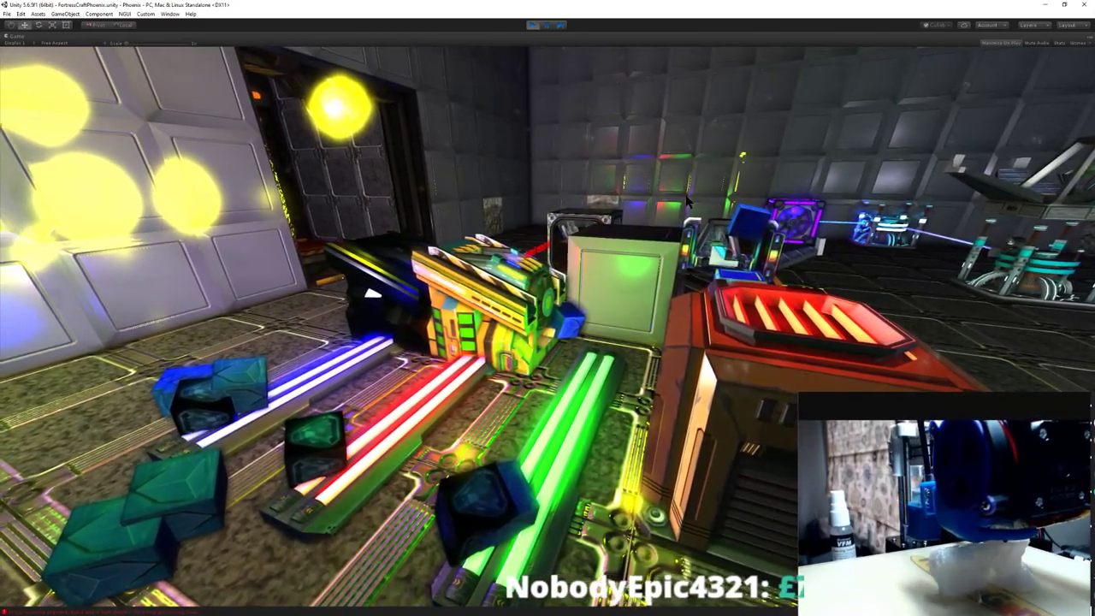
pyautogui.hotkey('alt', 'Tab')
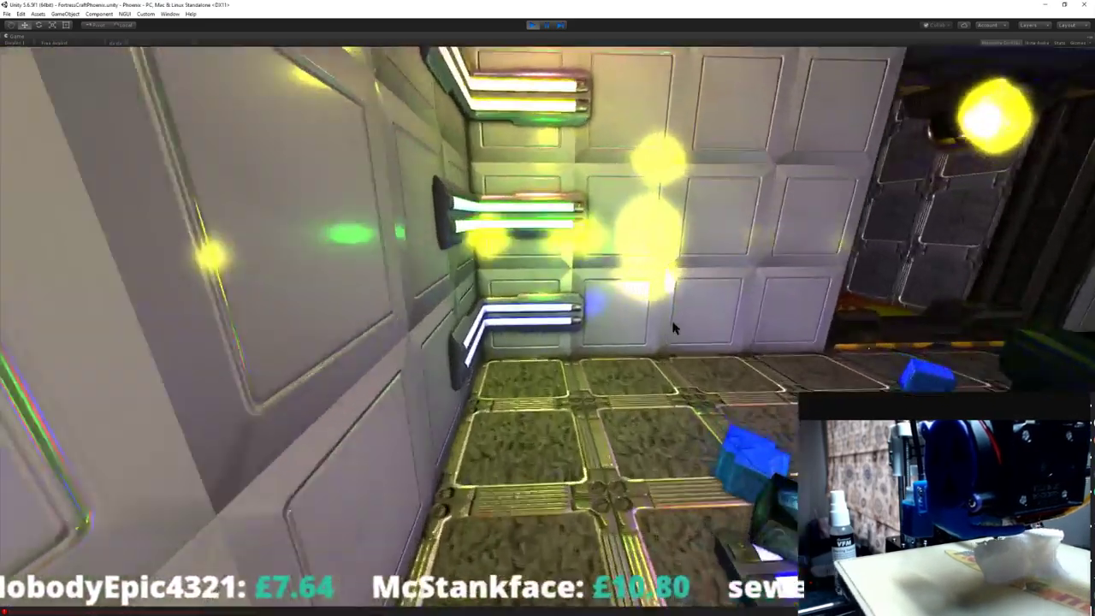
pyautogui.press('w')
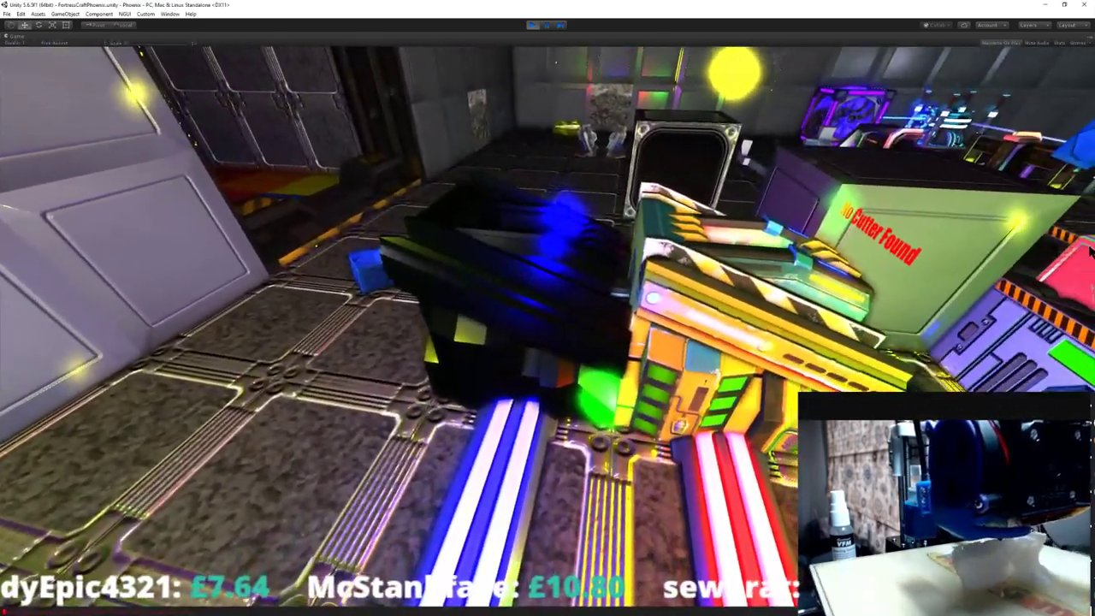
pyautogui.hotkey('alt', 'Tab')
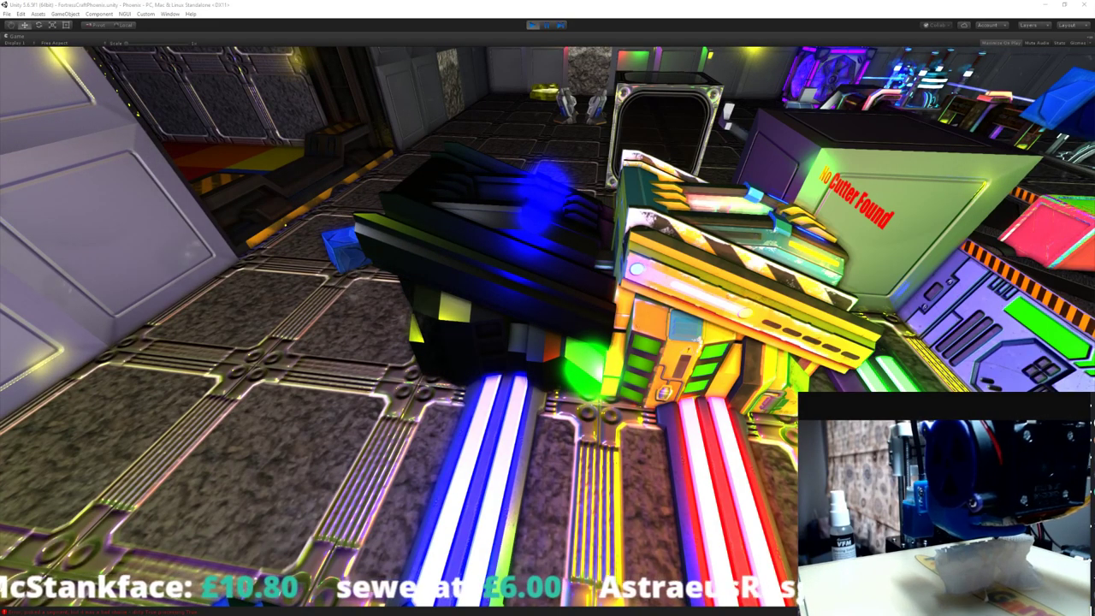
pyautogui.press('w')
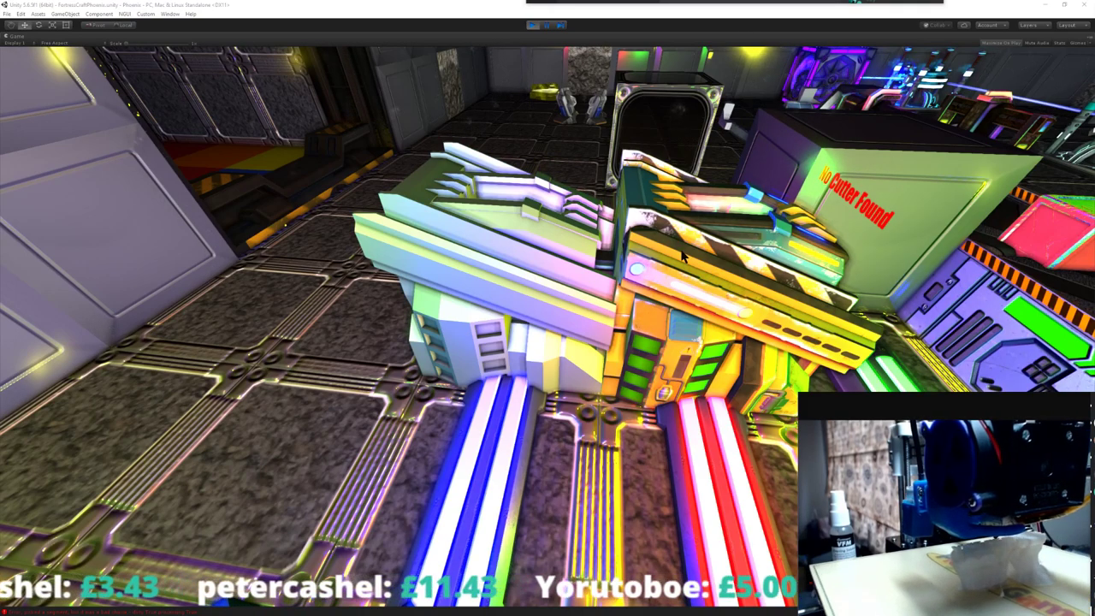
# - Replace the Ore Extractor by the light strips with an Advanced Machine Block and step back to view it with the HUD hidden
pyautogui.press('Escape')
pyautogui.click(592, 223)
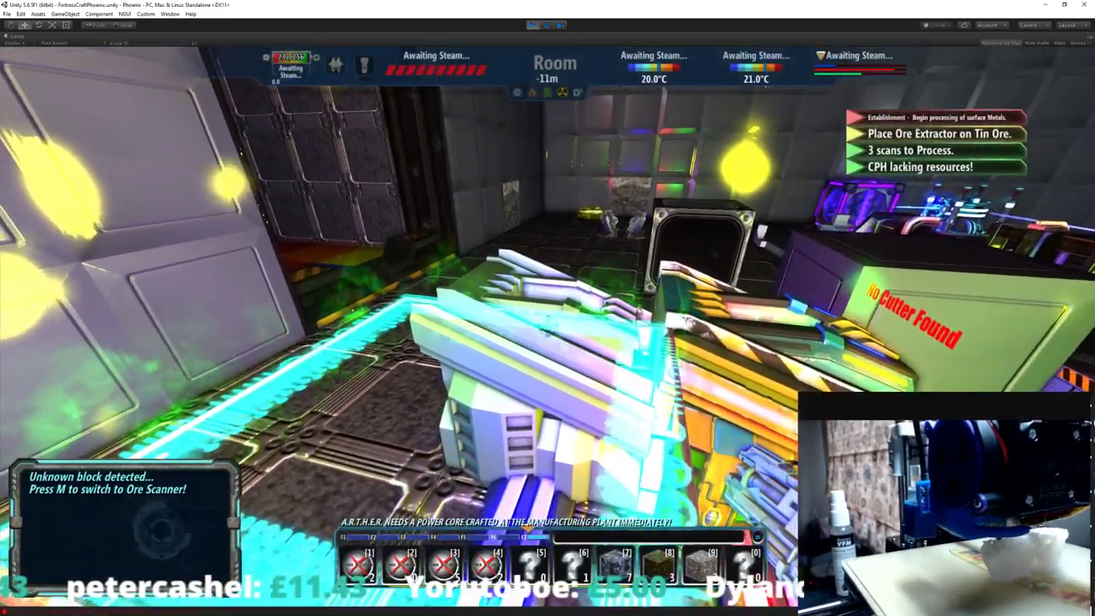
pyautogui.press('a')
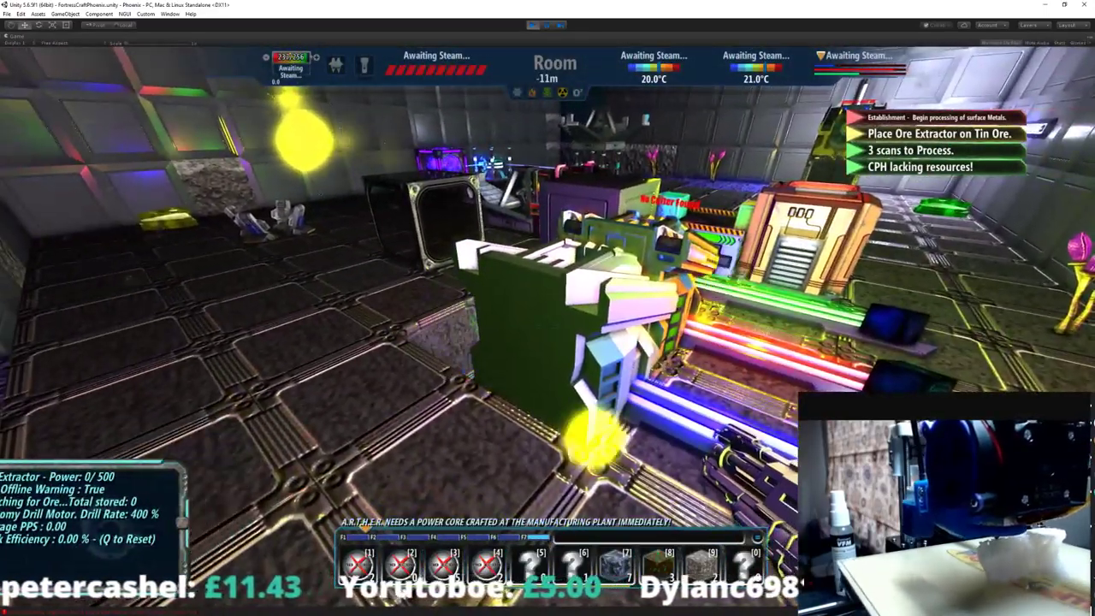
pyautogui.press('7')
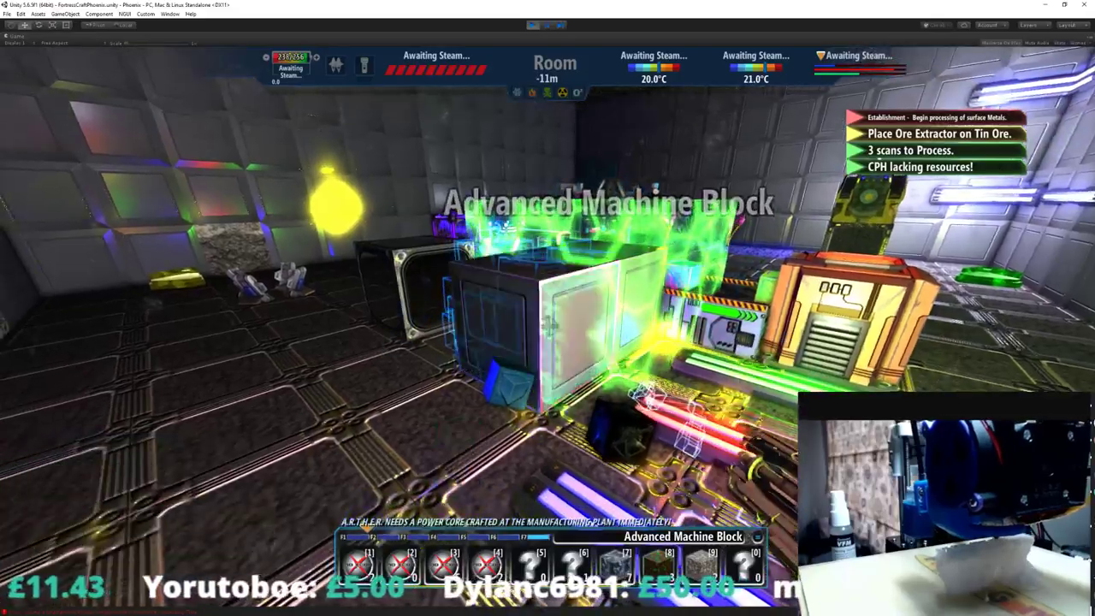
pyautogui.press('F8')
pyautogui.press('d')
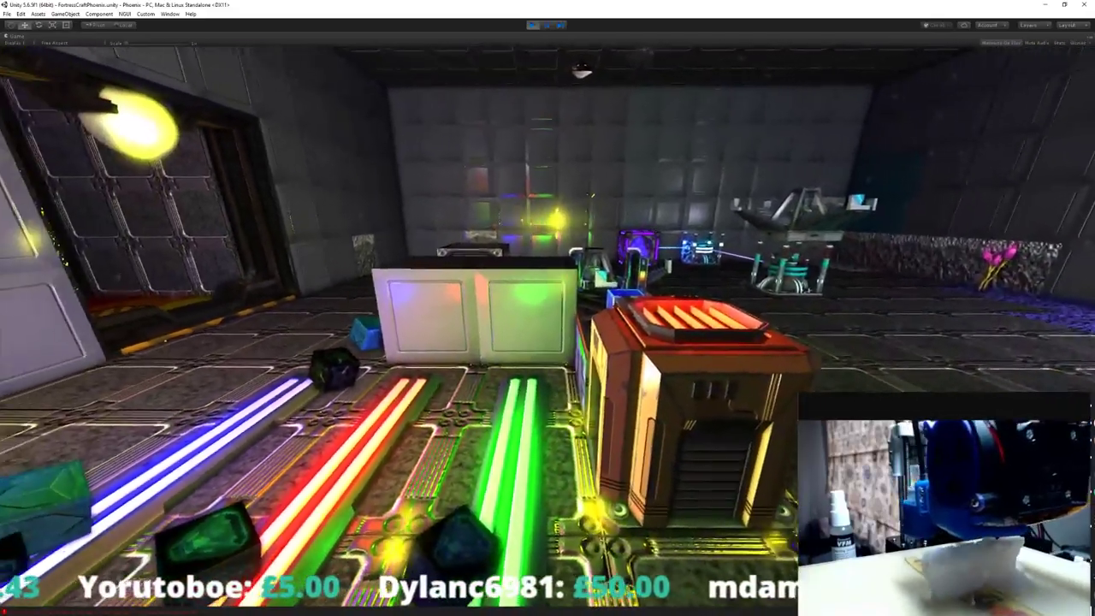
pyautogui.press('s')
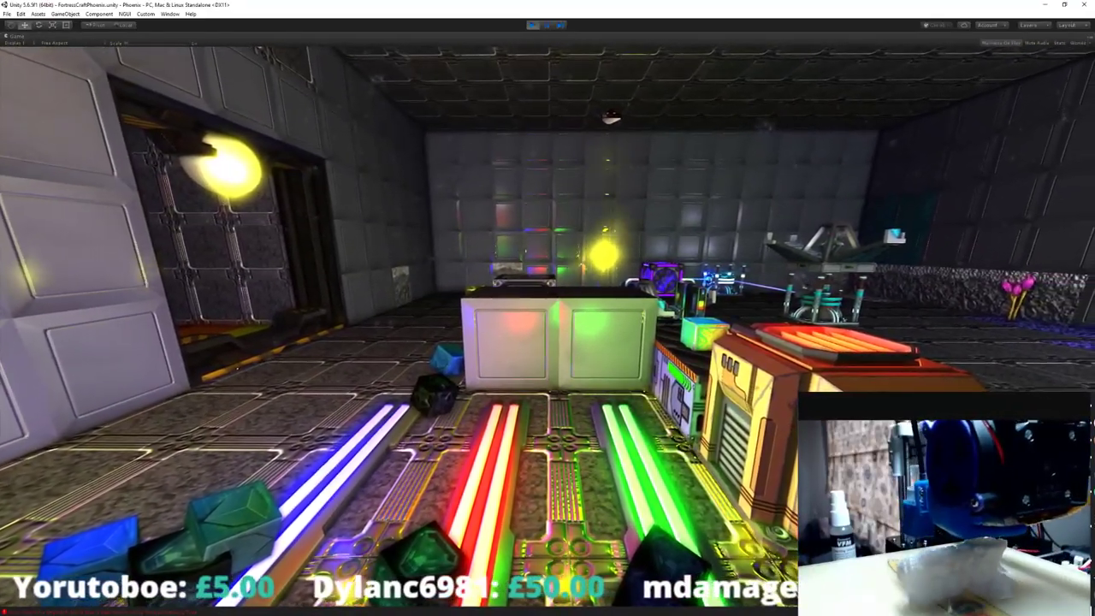
# - Swap the newly placed Advanced Machine Block for an Ore Extractor and view it up close with the HUD hidden
pyautogui.press('F8')
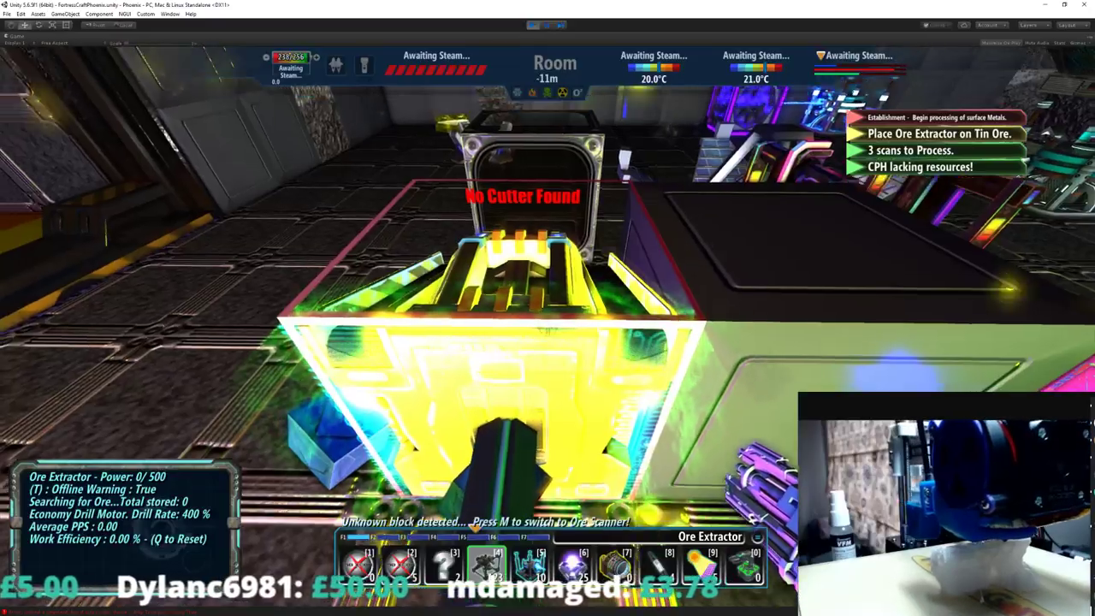
pyautogui.press('F8')
pyautogui.press('s')
pyautogui.press('z')
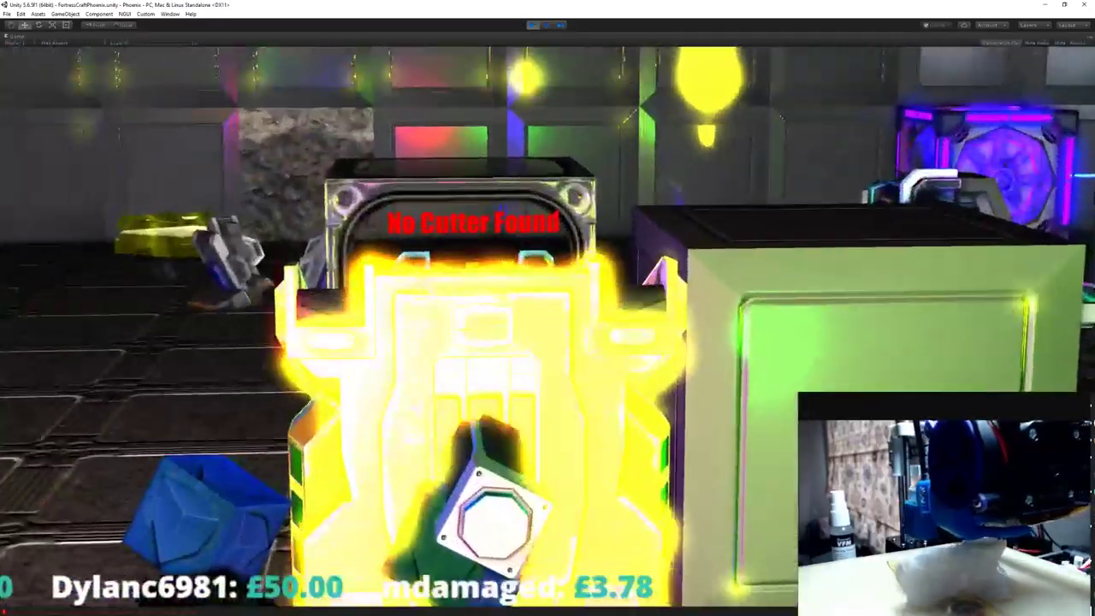
pyautogui.press('d')
pyautogui.press('z')
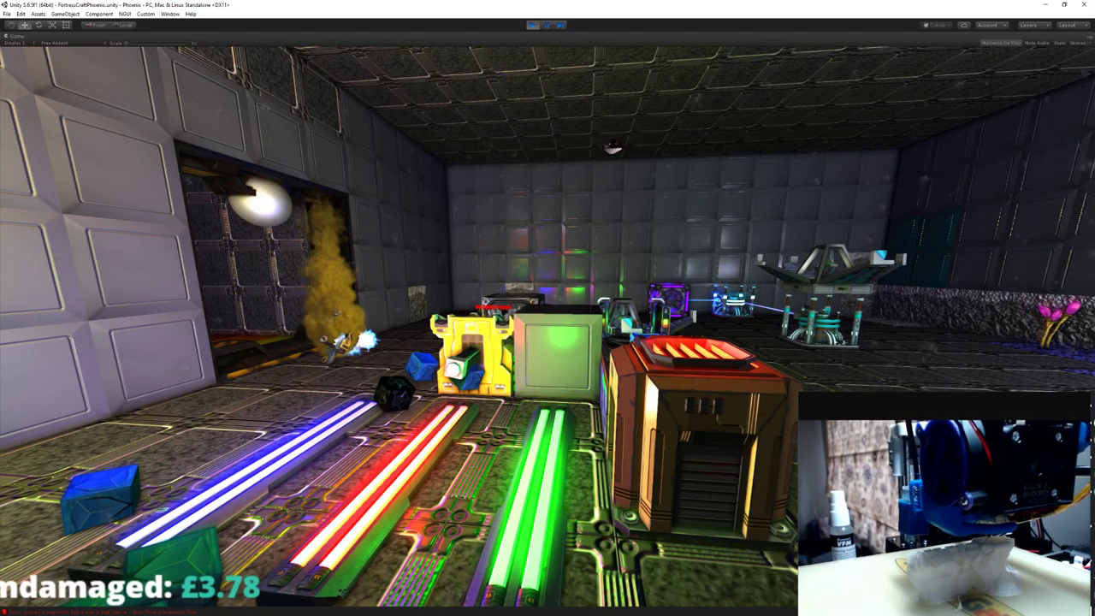
# - Examine how the blue, red and green strips light the Ore Extractor, the neighbouring block and the far wall
pyautogui.press('w')
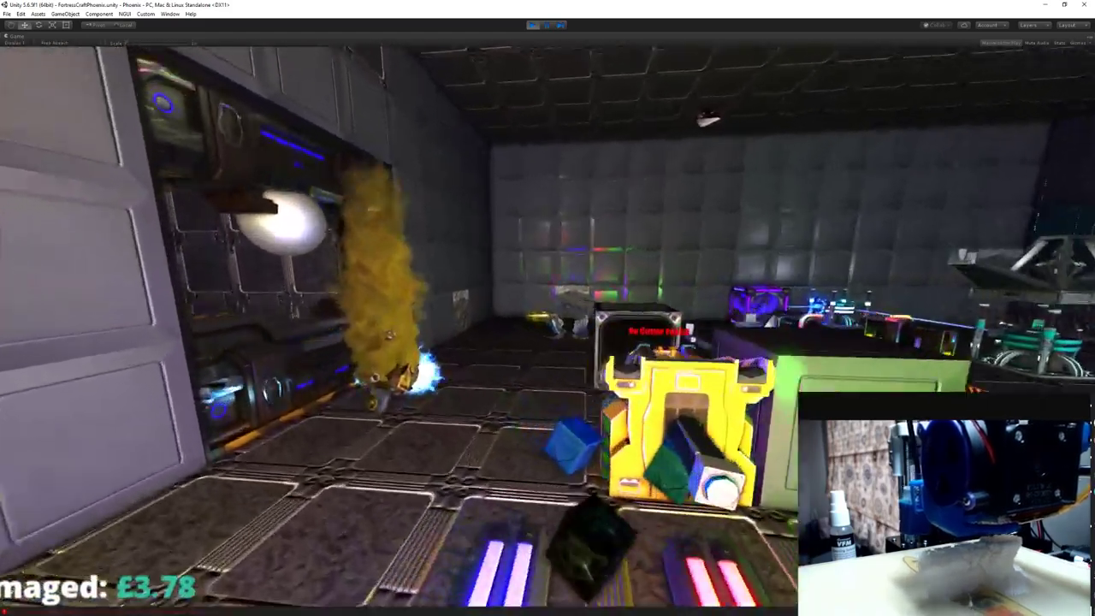
pyautogui.press('s')
pyautogui.press('s')
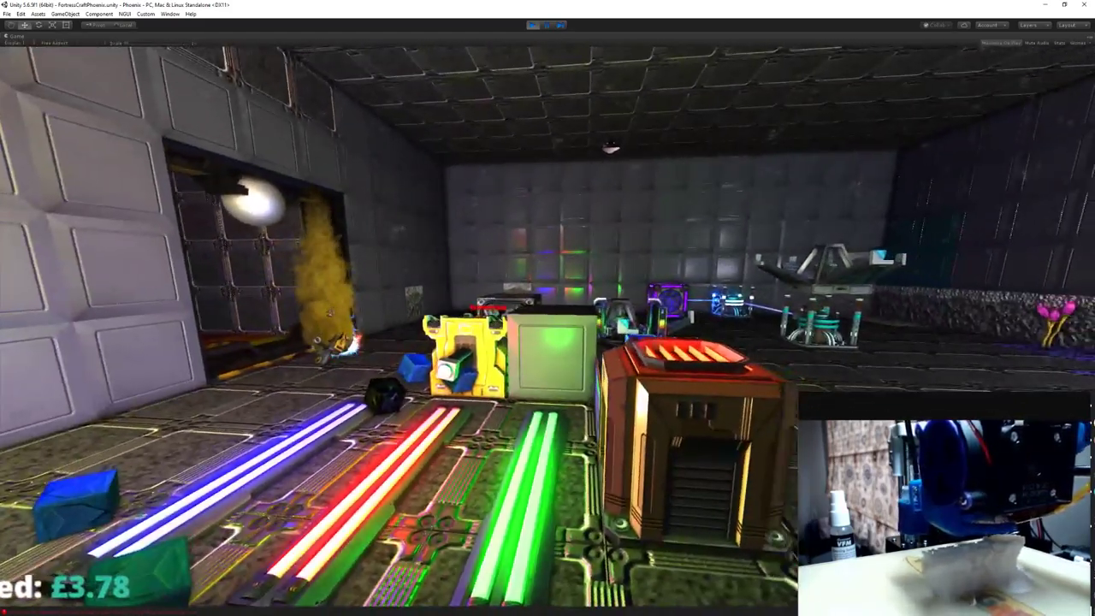
pyautogui.press('a')
pyautogui.press('d')
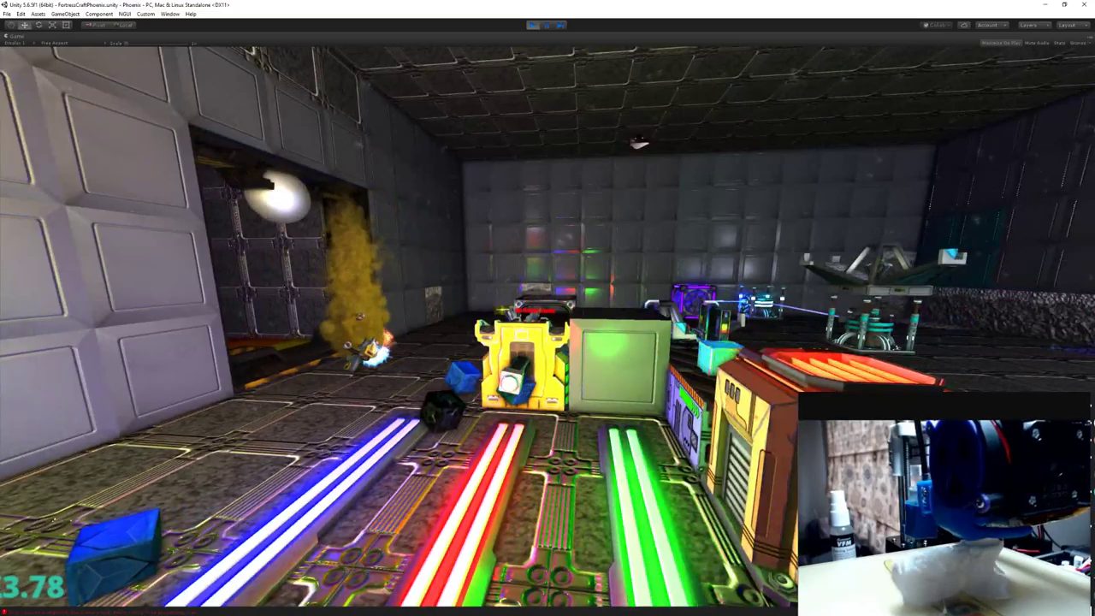
pyautogui.press('z')
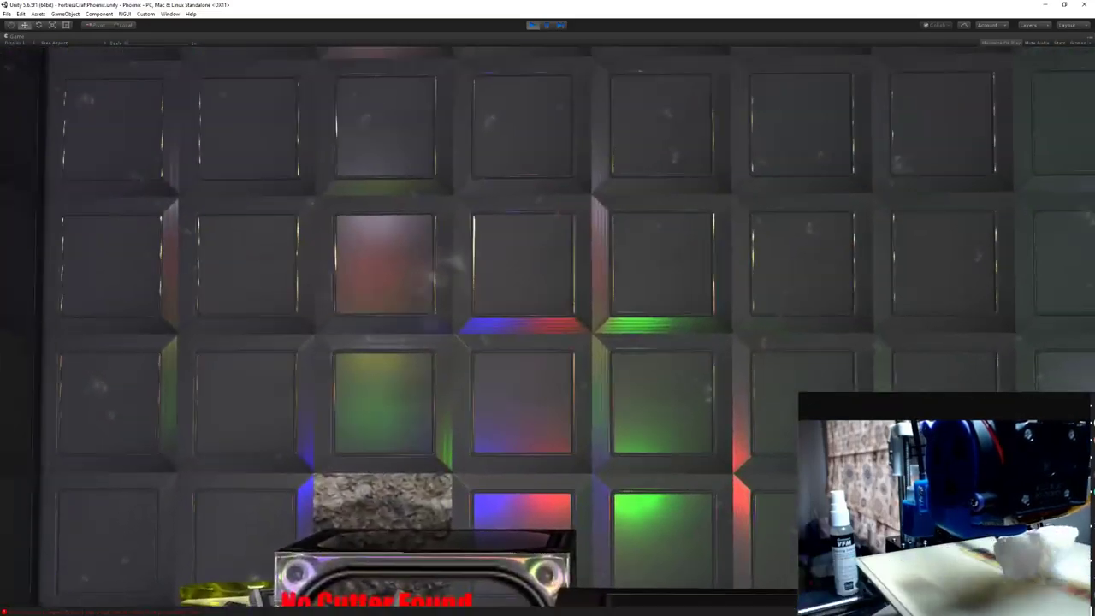
pyautogui.press('w')
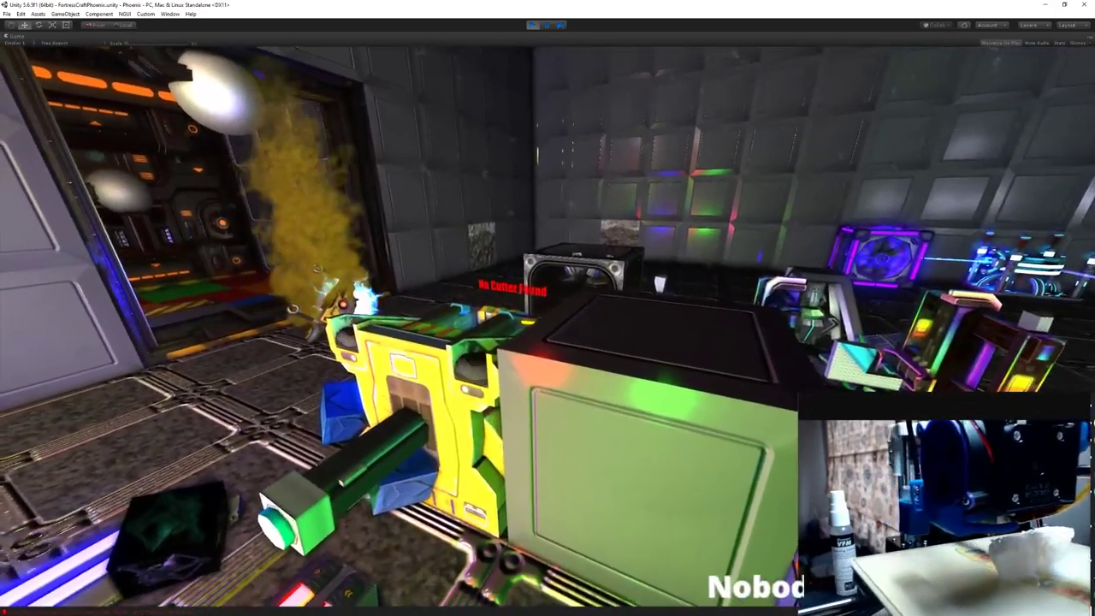
pyautogui.press('s')
pyautogui.press('s')
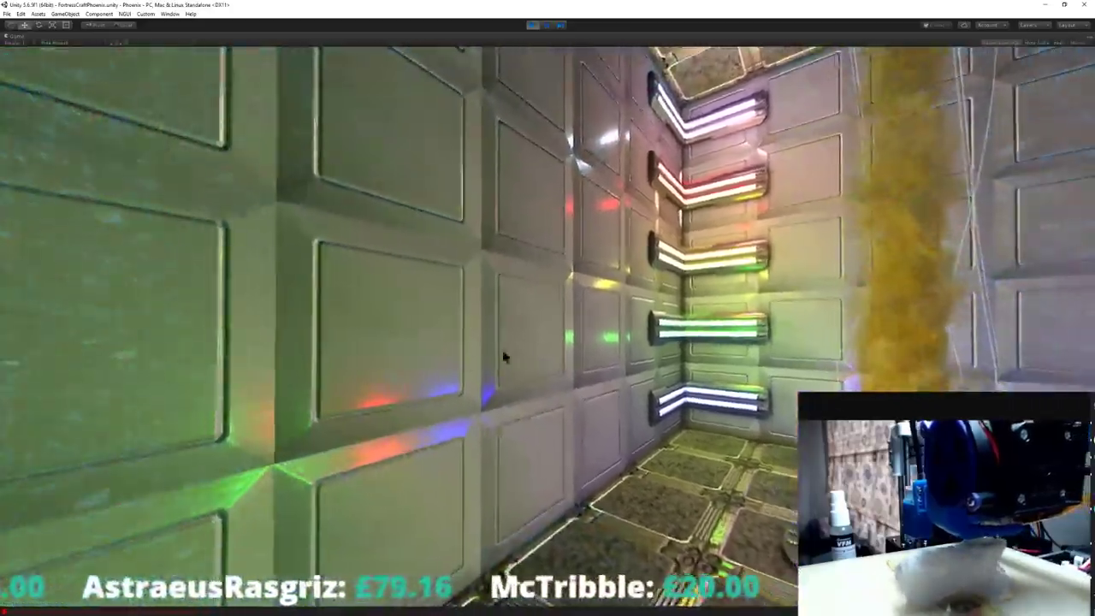
# - Walk out through the room's doorway into the outdoor area and stop play mode
pyautogui.hotkey('alt', 'Tab')
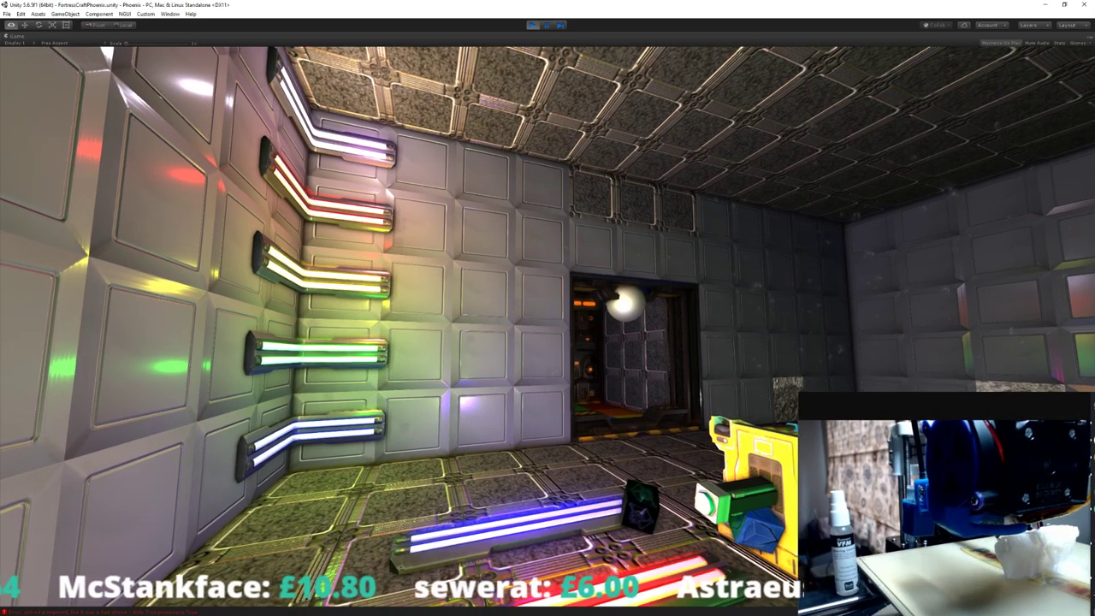
pyautogui.press('Escape')
pyautogui.press('Escape')
pyautogui.press('w')
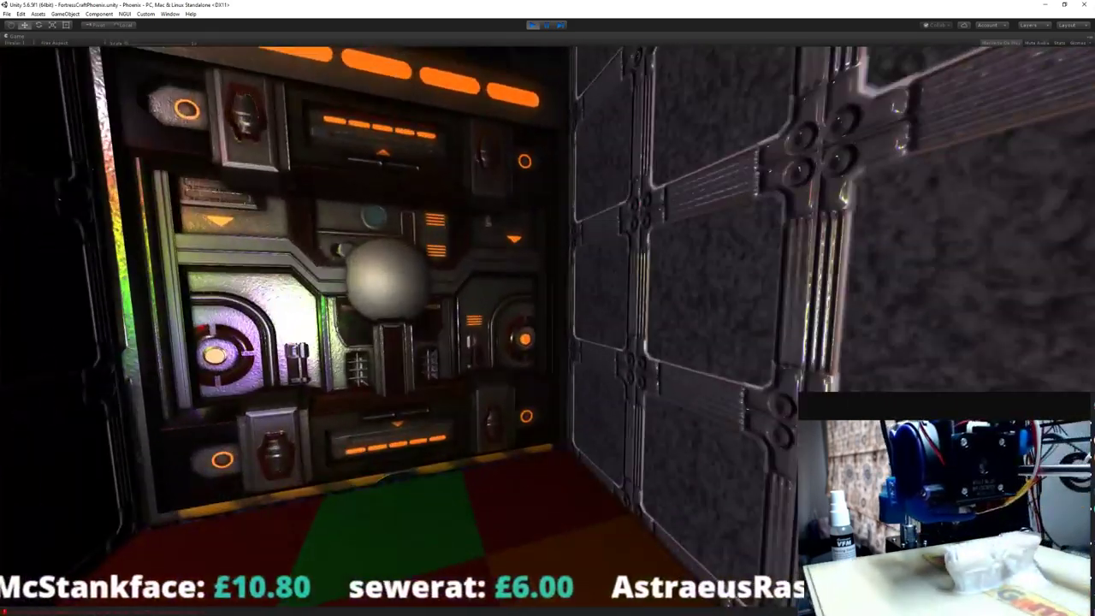
pyautogui.press('w')
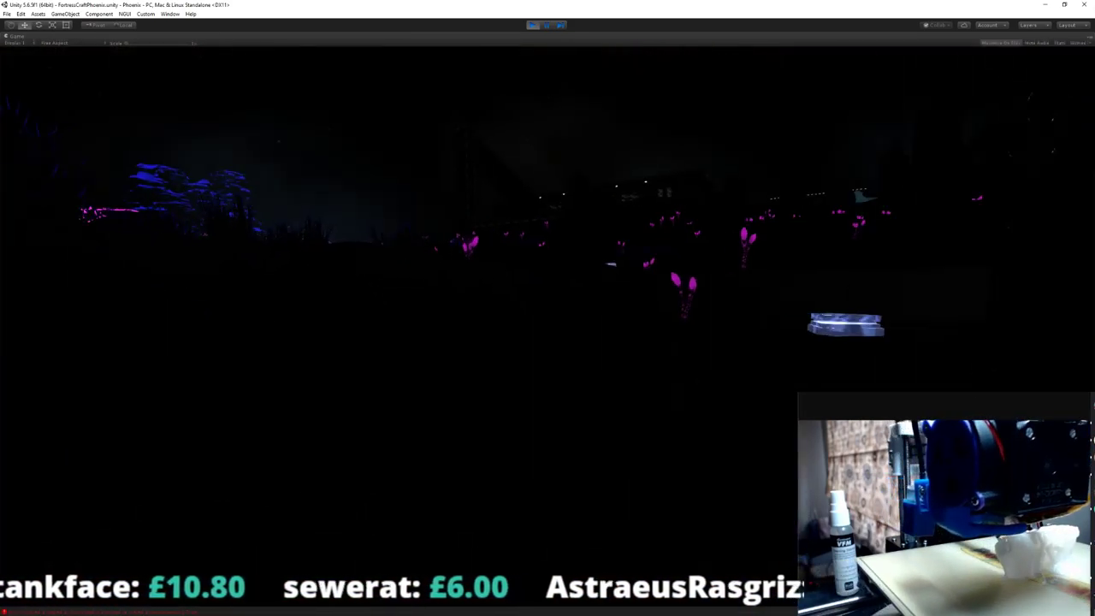
pyautogui.press('w')
pyautogui.press('Escape')
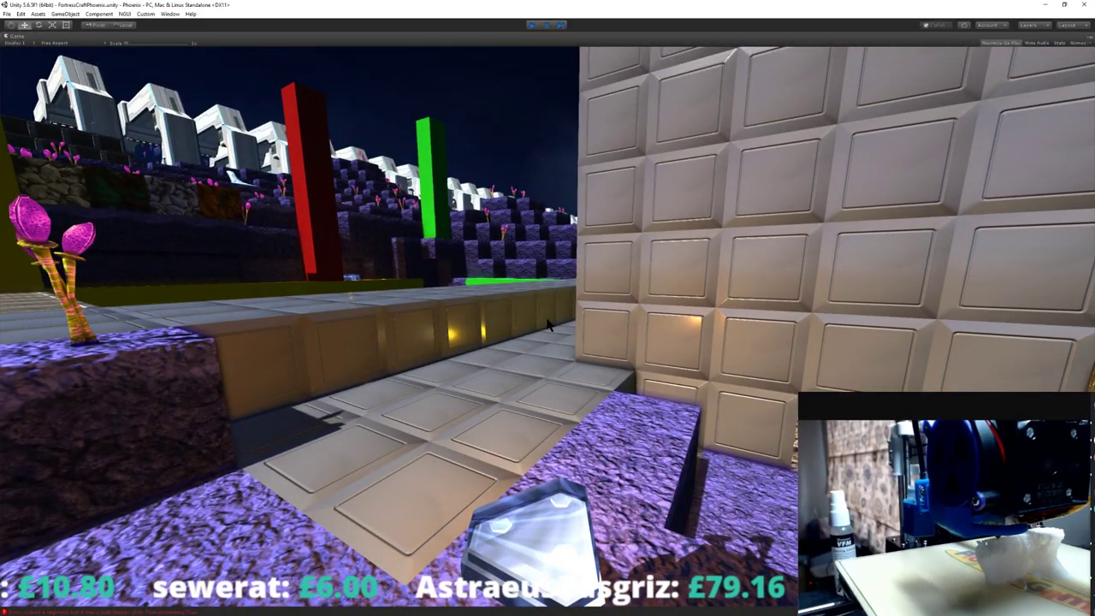
pyautogui.hotkey('ctrl', 'p')
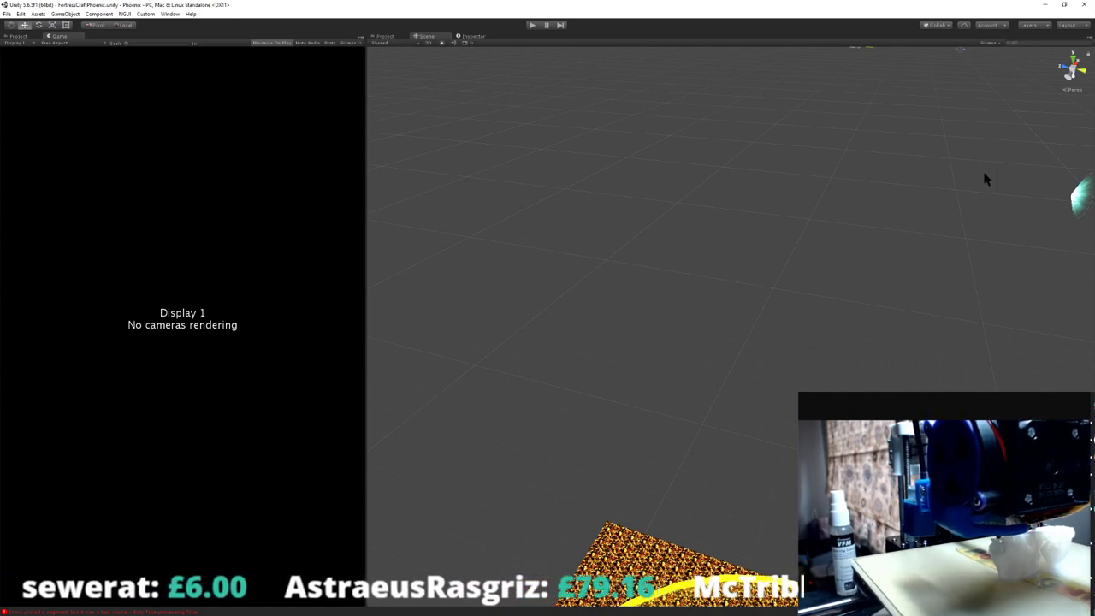
# - Check the Phoenix code in Visual Studio and return to Unity to open a File Explorer window
pyautogui.hotkey('alt', 'Tab')
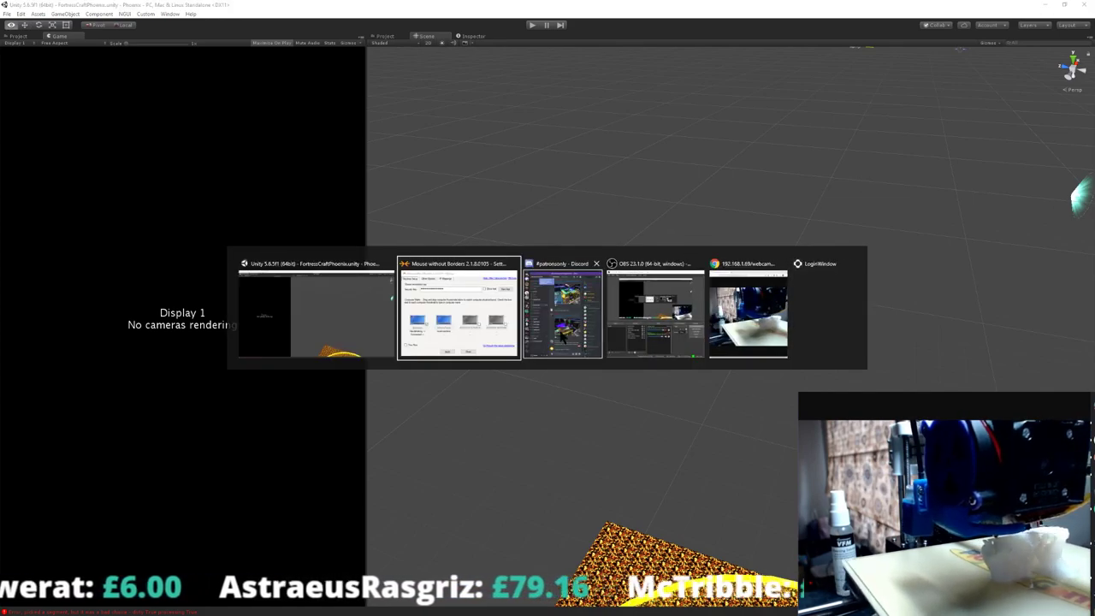
pyautogui.click(601, 43)
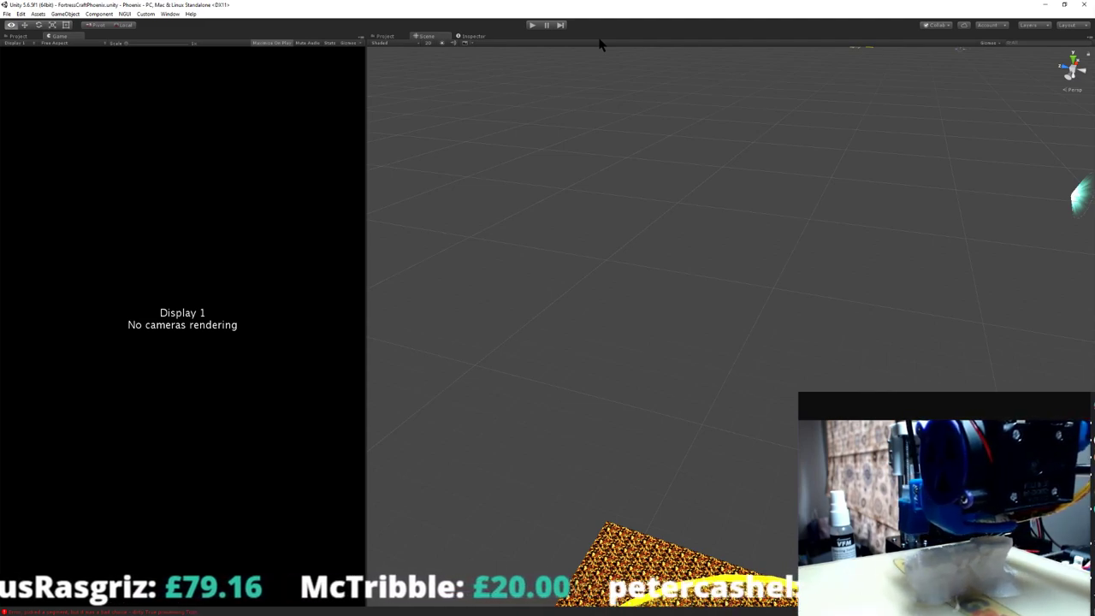
pyautogui.hotkey('alt', 'Tab')
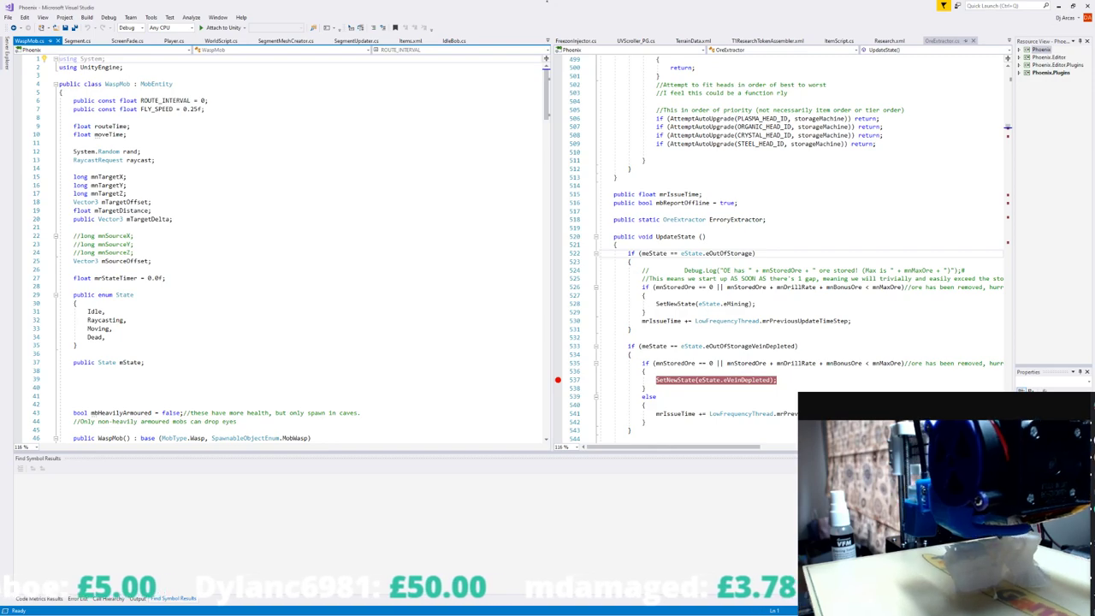
pyautogui.hotkey('alt', 'Tab')
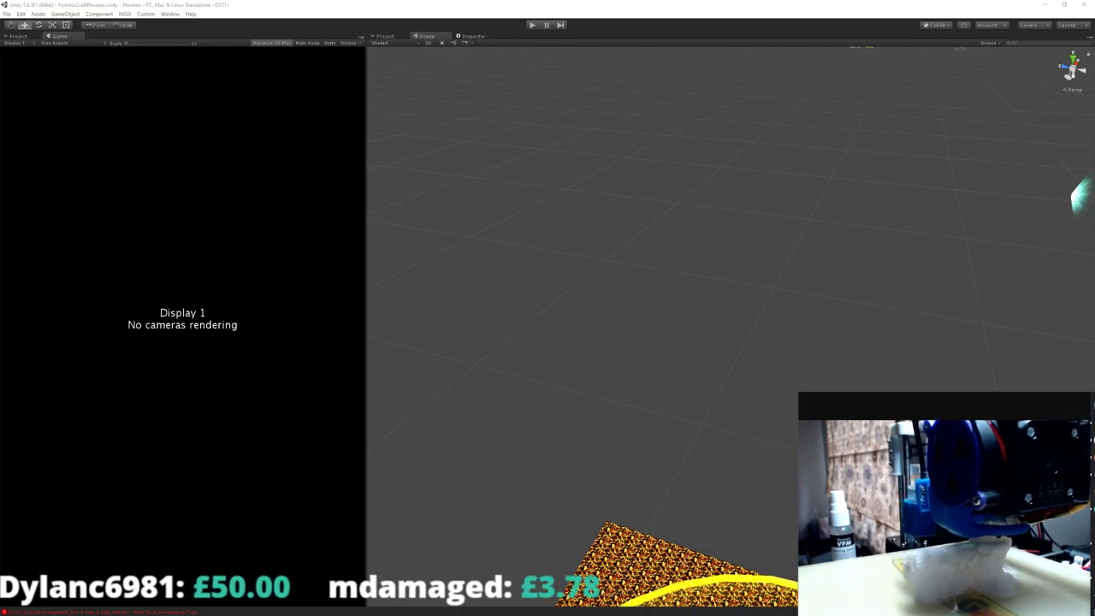
pyautogui.press('super+e')
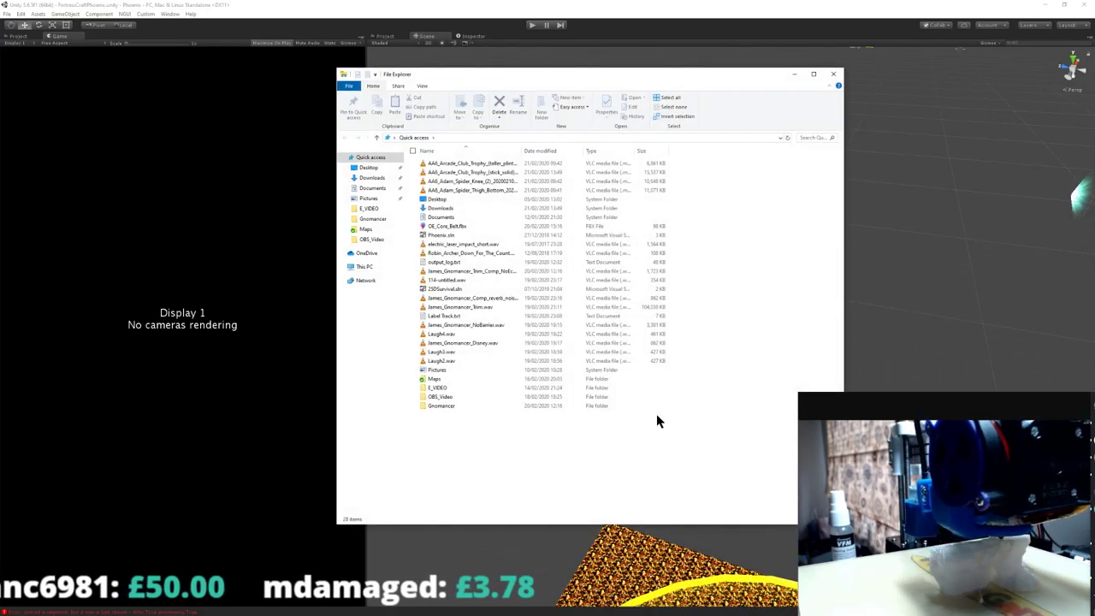
# - Go to the folder C:\FortressCraft\FortressCraft_Phoenix\Phoenix\Assets
pyautogui.hotkey('alt', 'd')
pyautogui.write('e:\\')
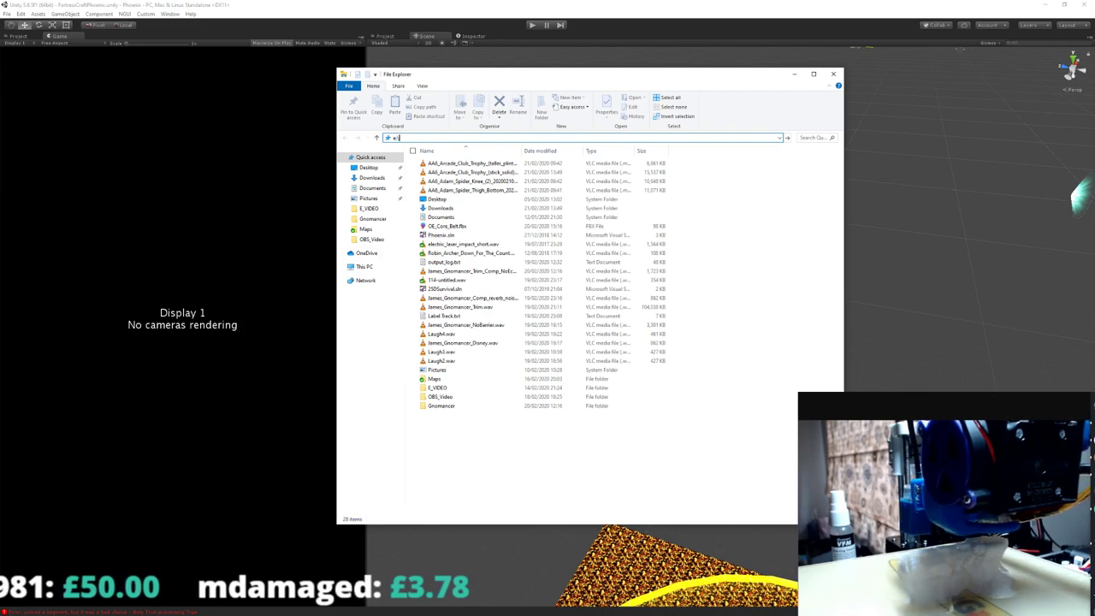
pyautogui.write('wo')
pyautogui.press('BackSpace')
pyautogui.press('BackSpace')
pyautogui.write(':\\pg')
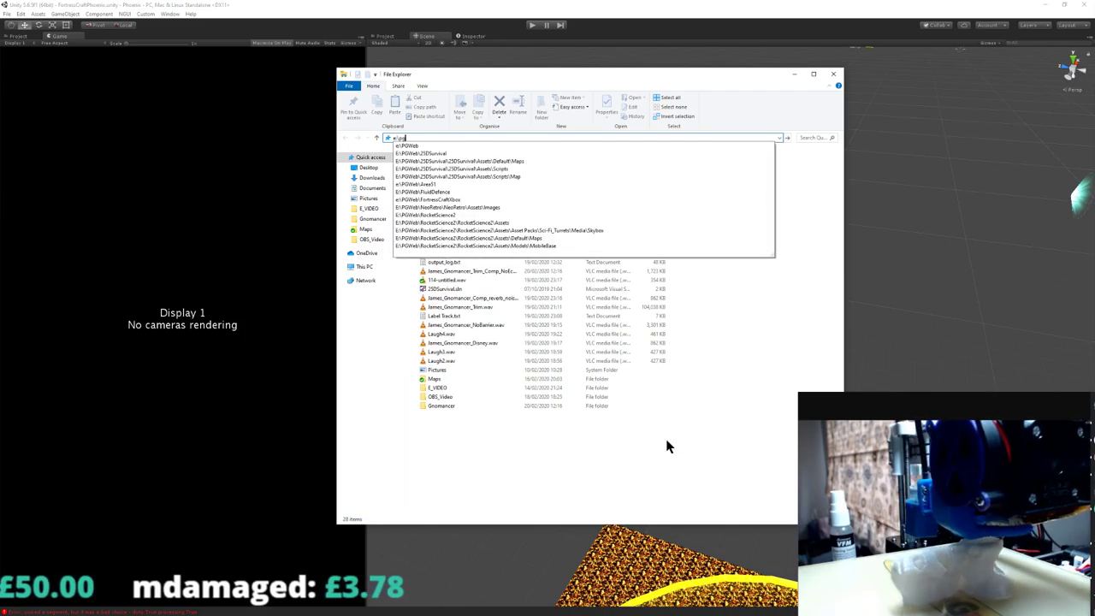
pyautogui.write('c:\\fo')
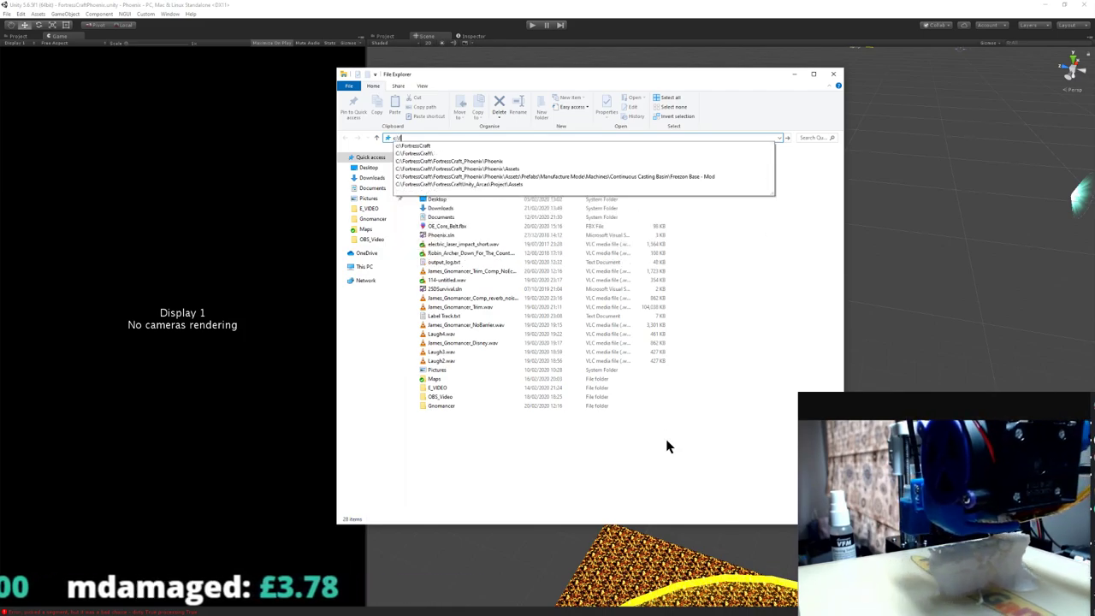
pyautogui.press('Down')
pyautogui.press('Down')
pyautogui.press('Down')
pyautogui.press('Down')
pyautogui.press('Return')
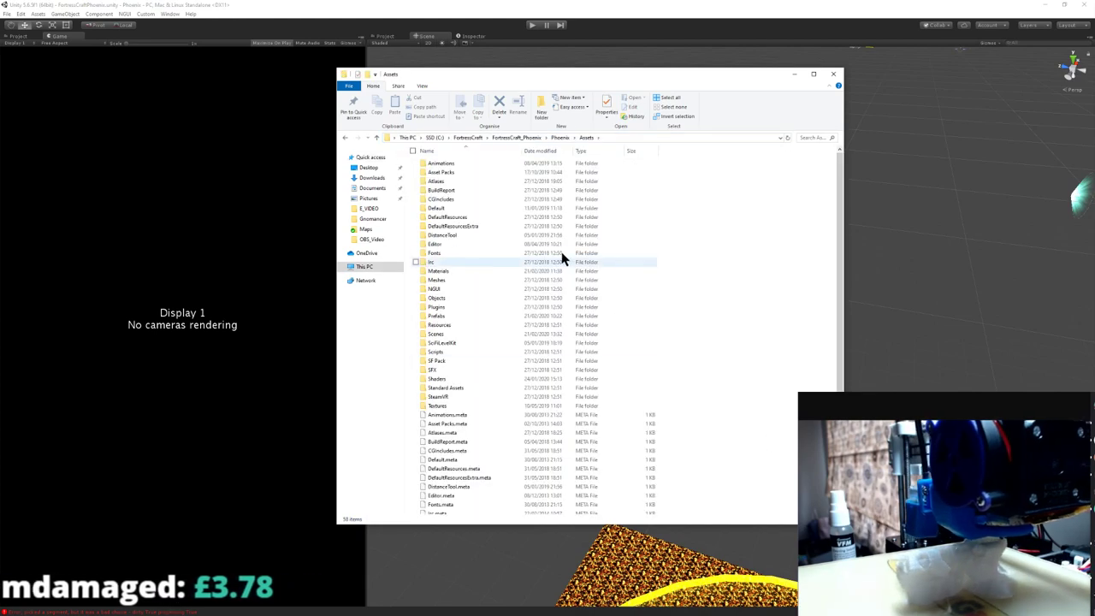
# - Run the TortoiseSVN clean up on the Assets folder with the preset options
pyautogui.rightClick(734, 277)
pyautogui.click(774, 379)
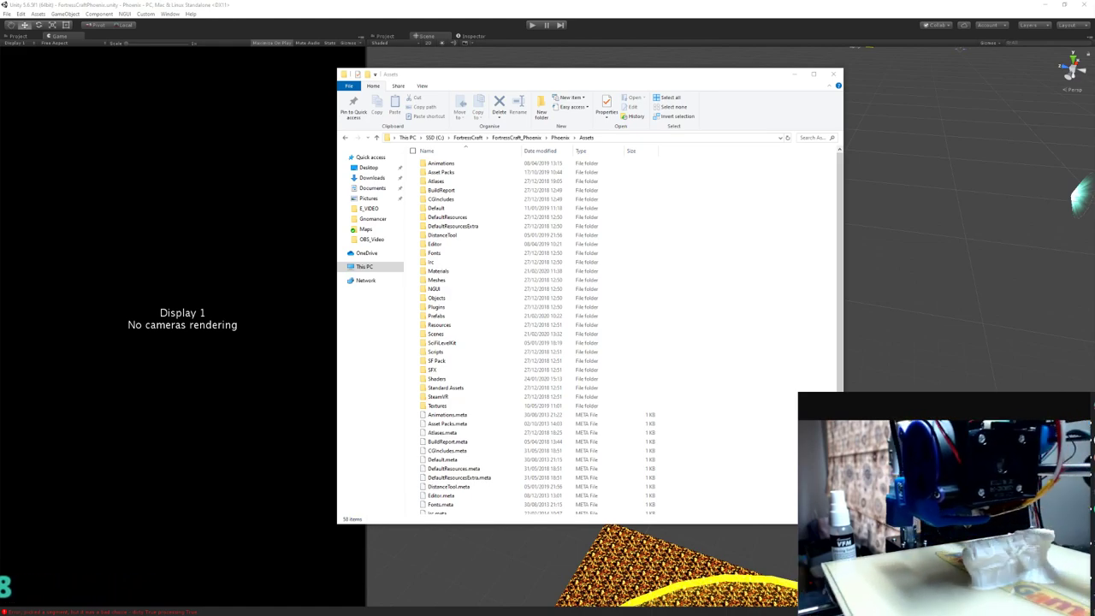
pyautogui.click(724, 386)
pyautogui.rightClick(766, 386)
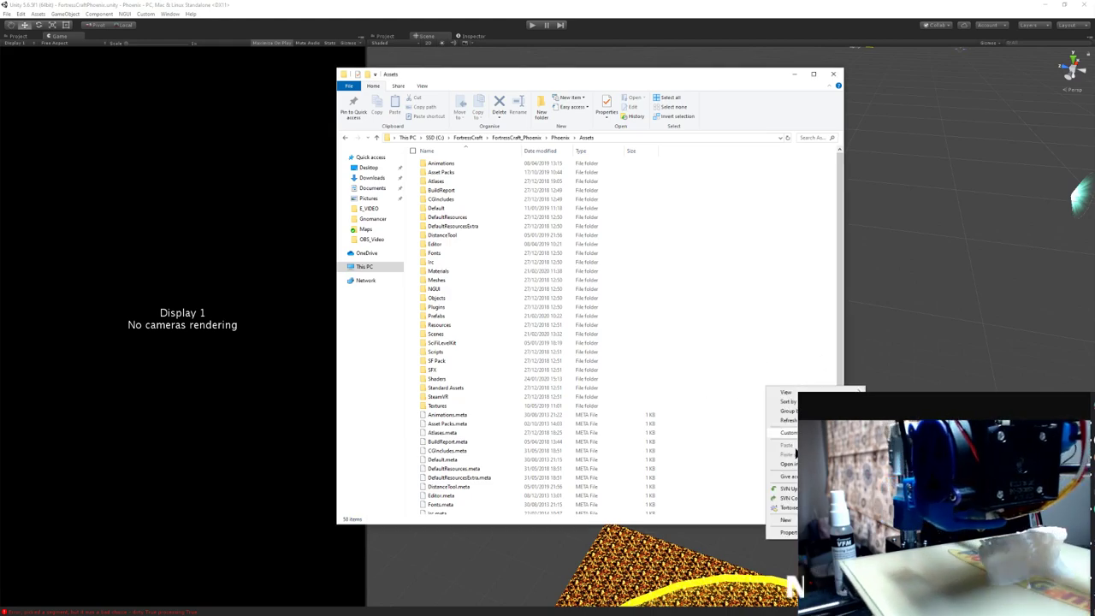
pyautogui.moveTo(787, 507)
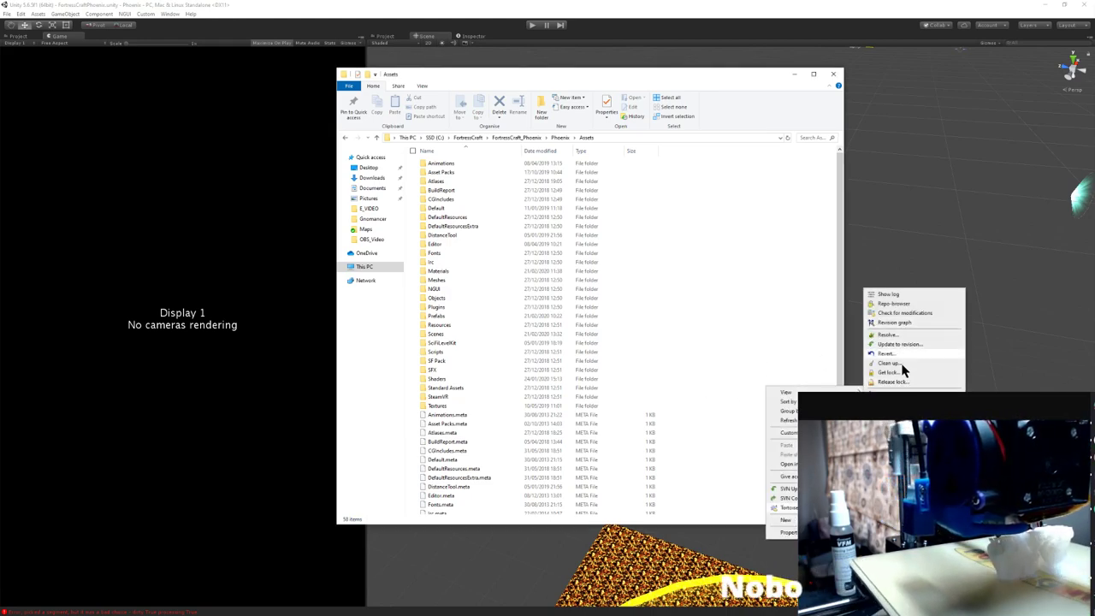
pyautogui.click(903, 364)
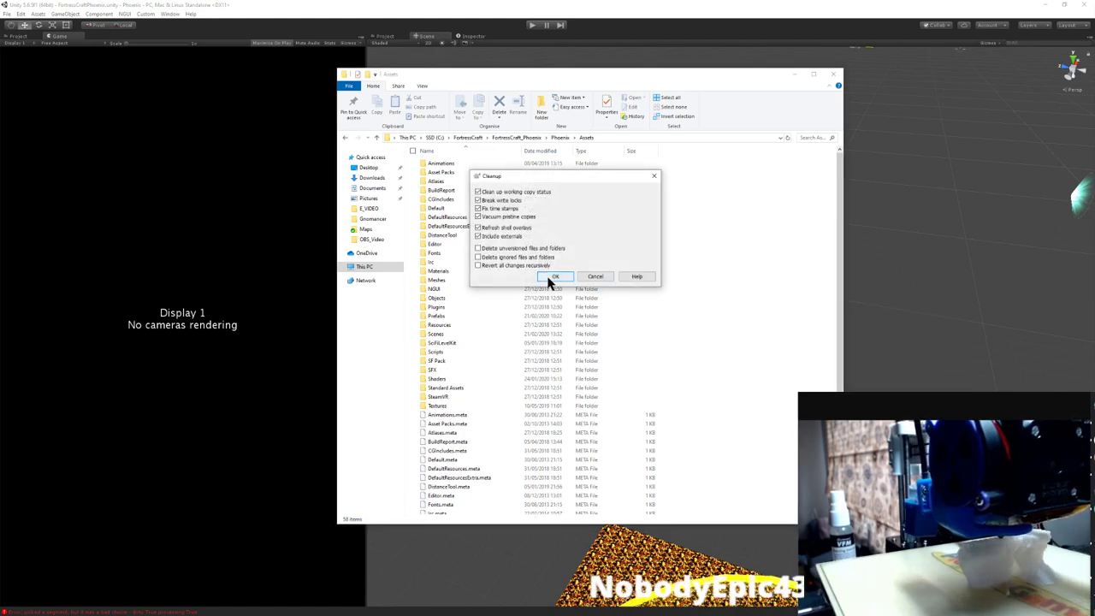
pyautogui.click(553, 277)
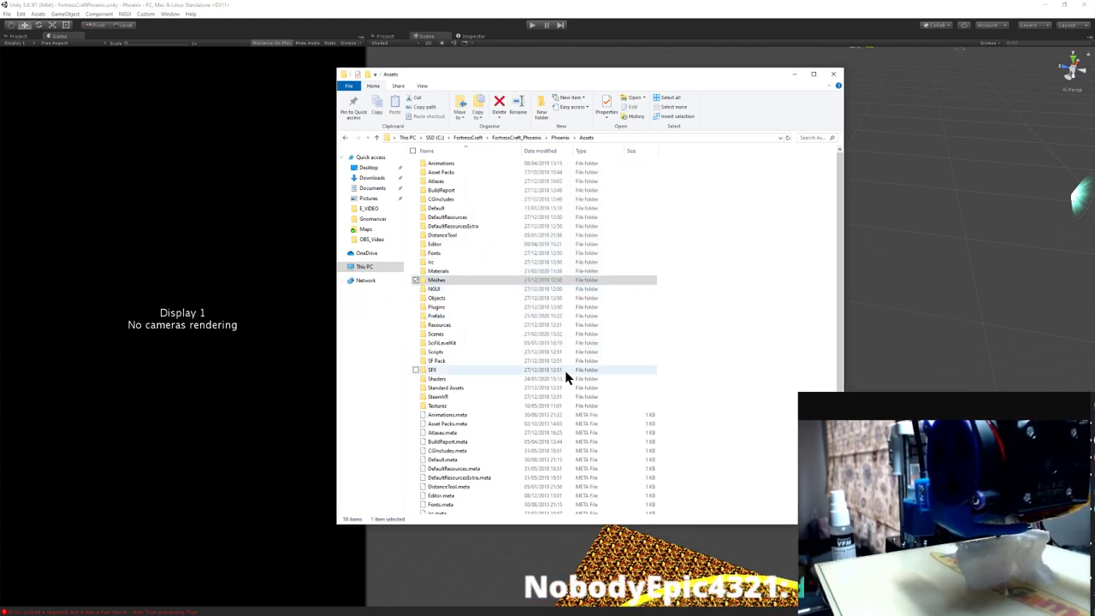
pyautogui.press('Return')
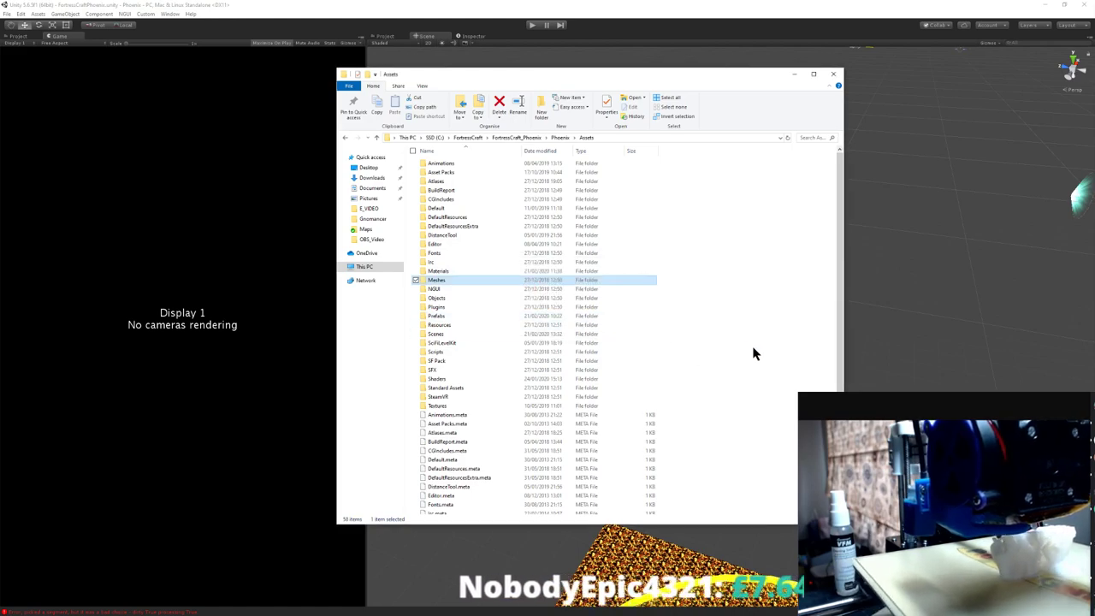
# - Repeat the TortoiseSVN clean up of the Assets folder, keeping the same options
pyautogui.rightClick(753, 349)
pyautogui.moveTo(766, 469)
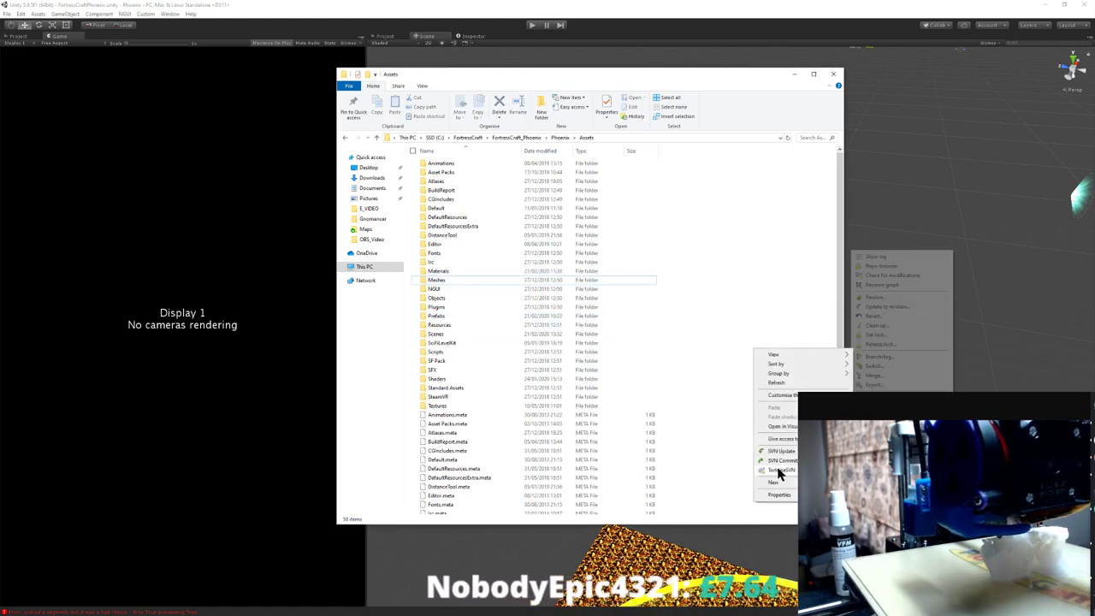
pyautogui.click(876, 326)
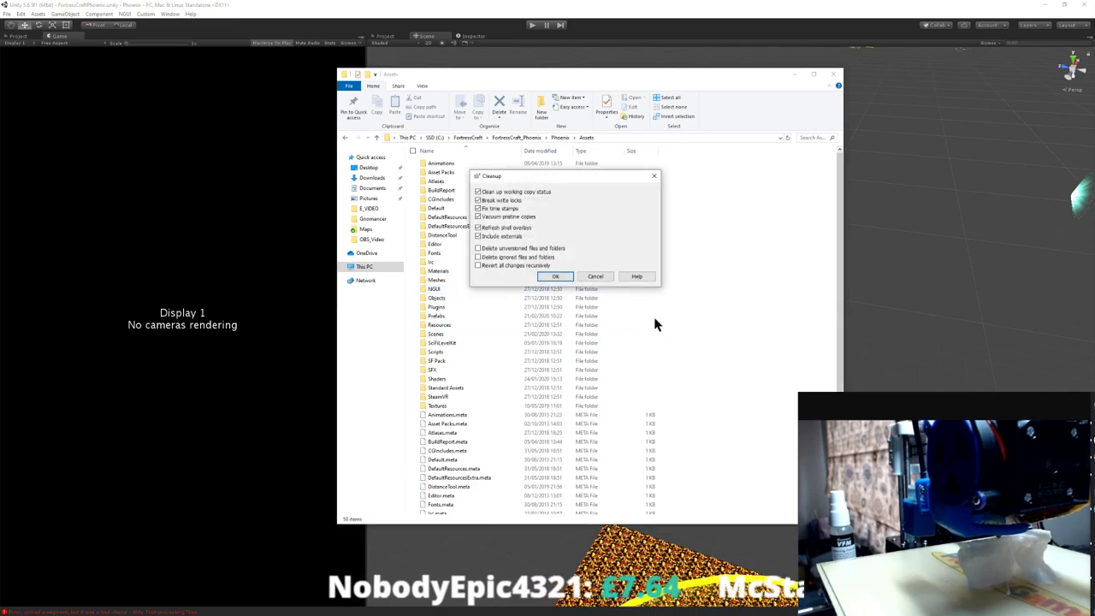
pyautogui.click(554, 277)
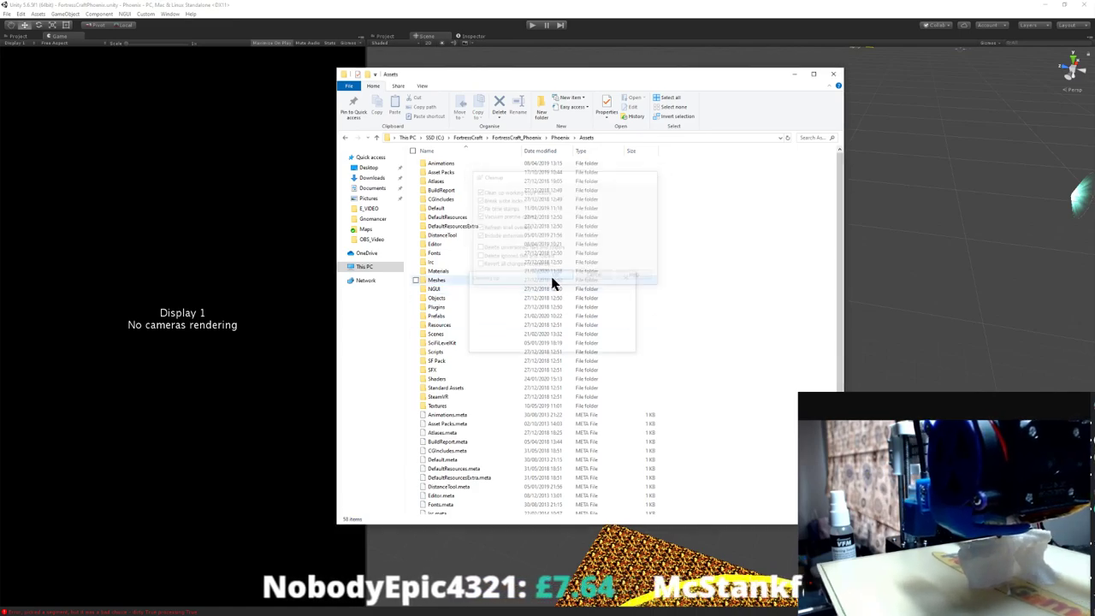
# - Switch to Chrome and search Google for "tortoise svn sql database disk image is malformed"
pyautogui.hotkey('alt', 'Tab')
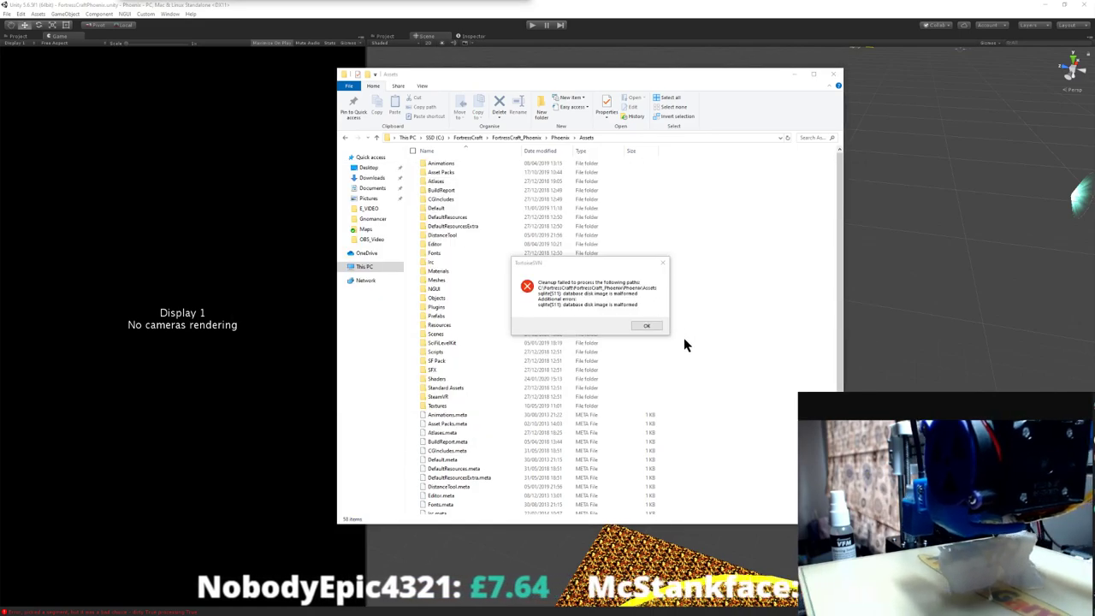
pyautogui.hotkey('ctrl', 't')
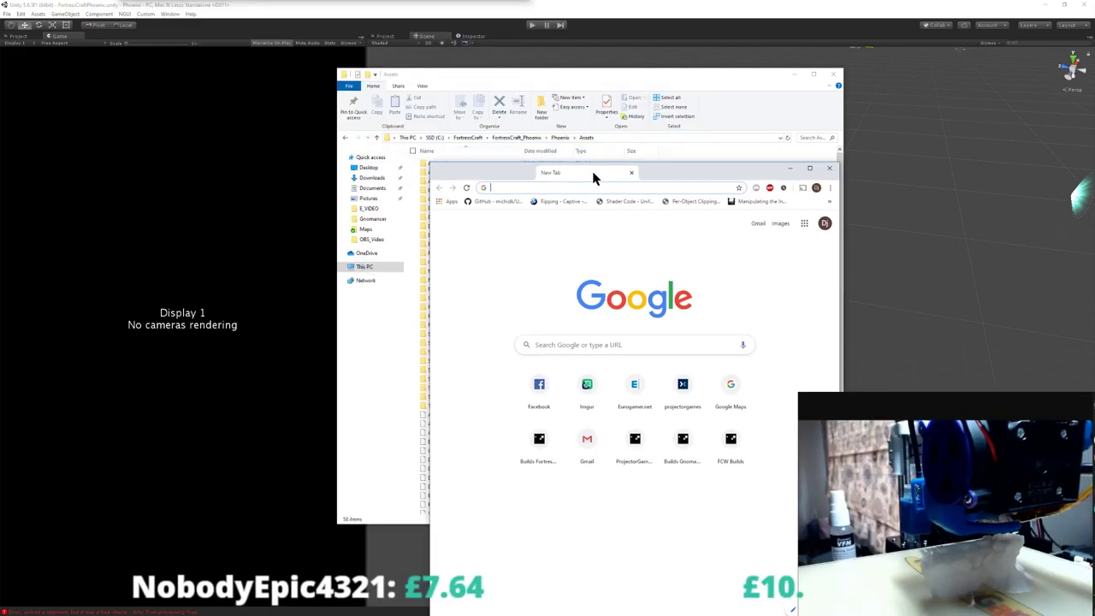
pyautogui.write('tortoise svn s')
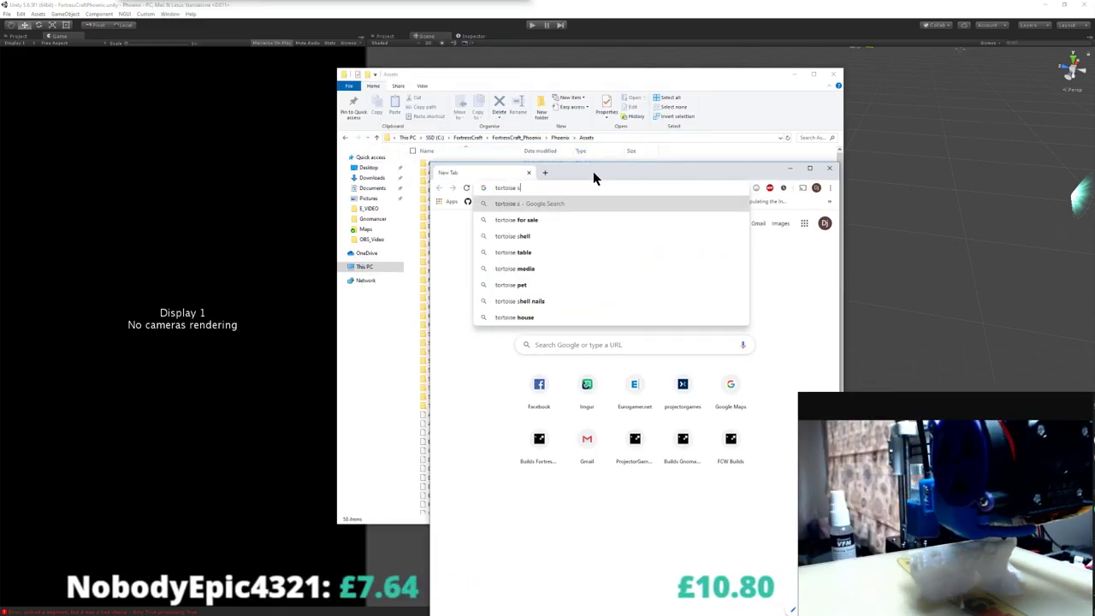
pyautogui.write('da')
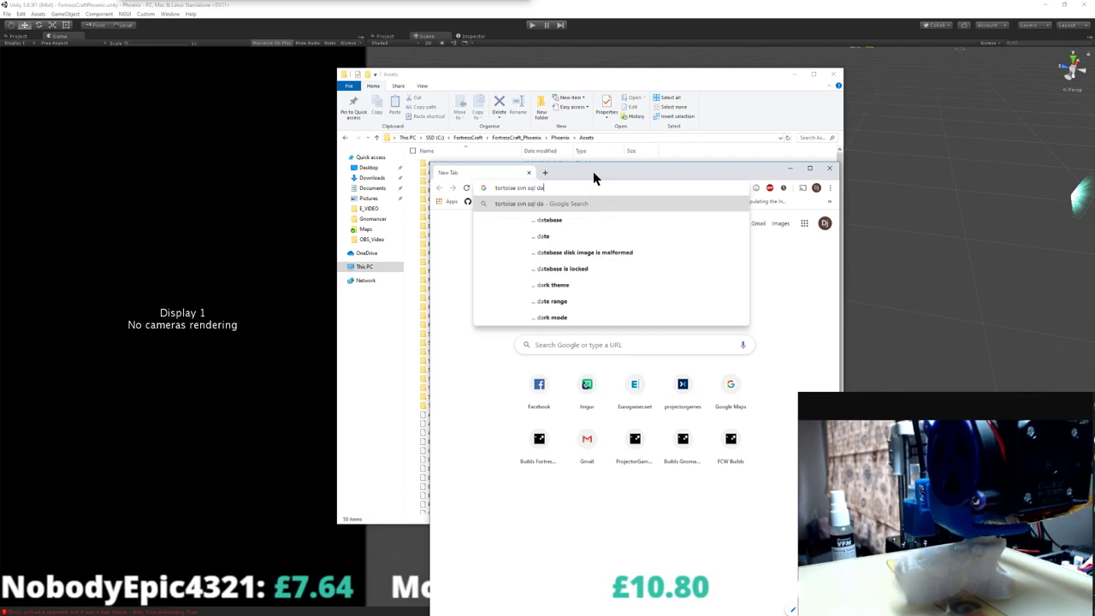
pyautogui.press('Down')
pyautogui.press('Down')
pyautogui.press('Down')
pyautogui.press('Return')
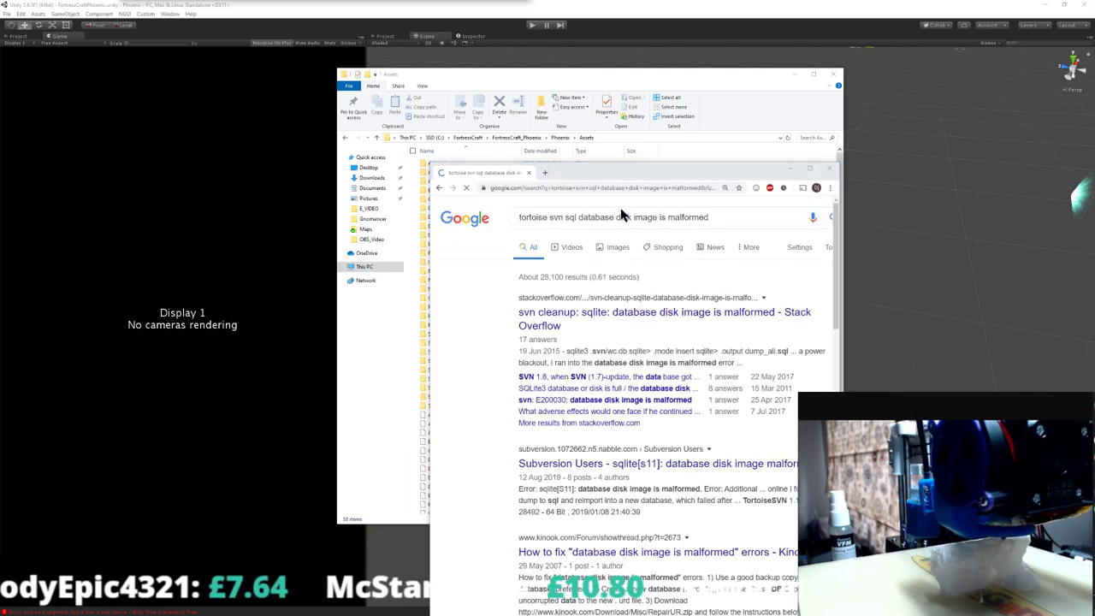
# - Open the Stack Overflow result on the malformed SVN cleanup database and place it beside the Assets folder and the error message
pyautogui.hotkey('alt', 'Tab')
pyautogui.click(599, 340)
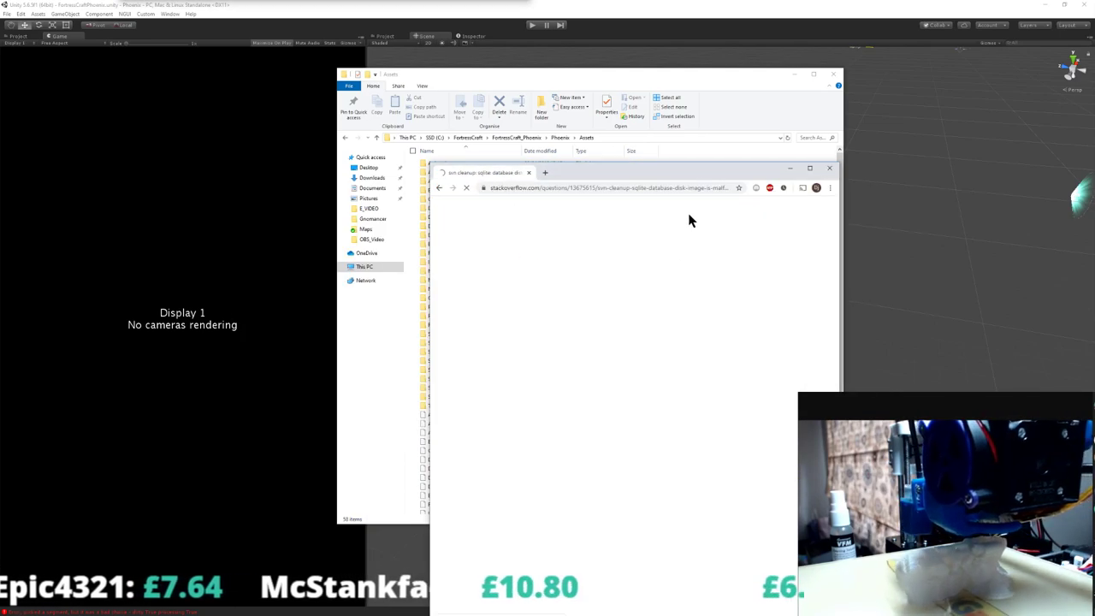
pyautogui.moveTo(659, 177); pyautogui.dragTo(820, 112)
pyautogui.moveTo(578, 269); pyautogui.dragTo(183, 240)
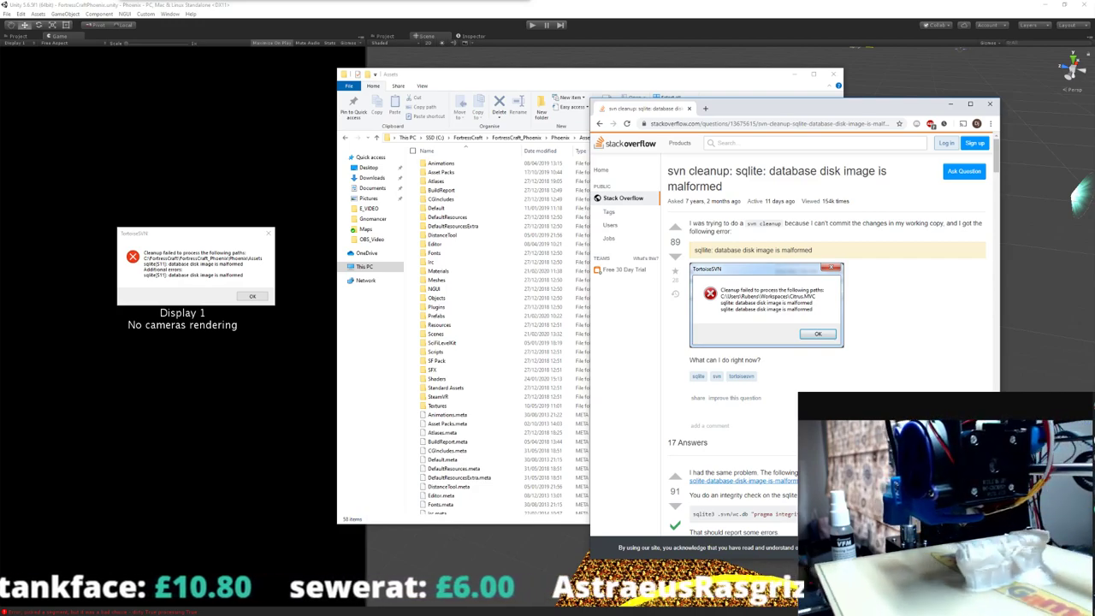
# - Check the accepted answer, including its linked page, and close that page's tab
pyautogui.hotkey('ctrl', 'l')
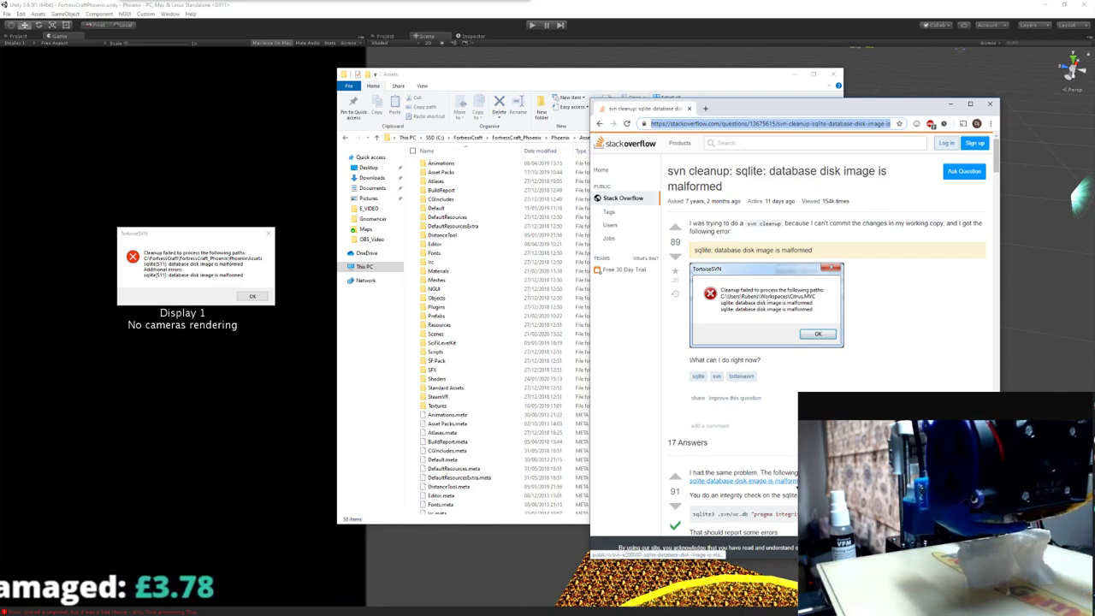
pyautogui.click(795, 481)
pyautogui.scroll(-3, 605, 475)
pyautogui.scroll(-3, 612, 481)
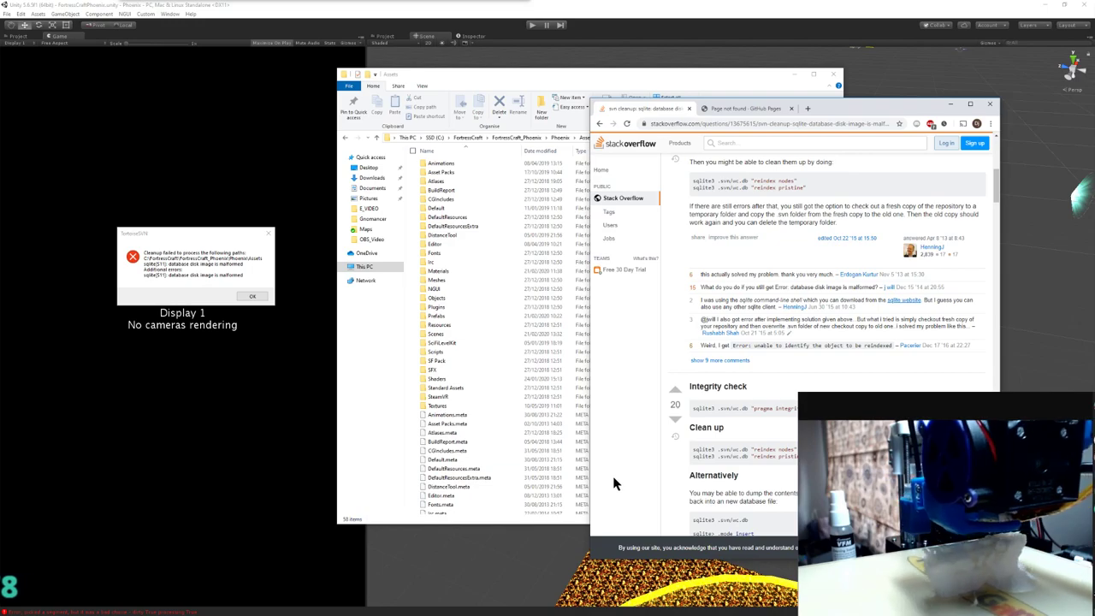
pyautogui.scroll(-2, 613, 484)
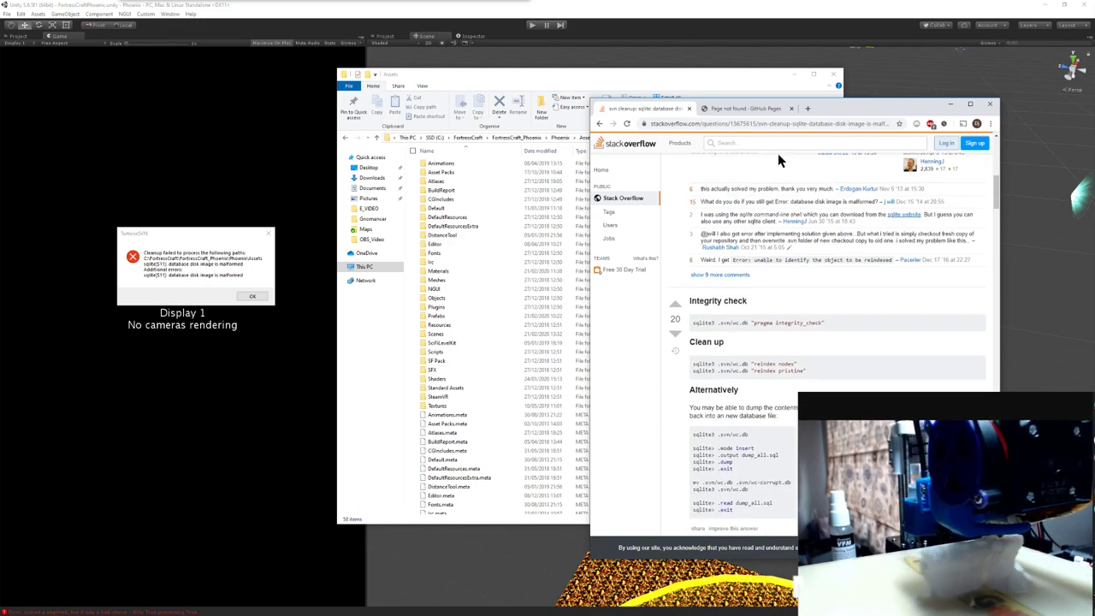
pyautogui.click(758, 111)
pyautogui.middleClick(759, 114)
# - Read the further Stack Overflow answers for ways to repair the corrupt SVN database
pyautogui.scroll(-2, 684, 390)
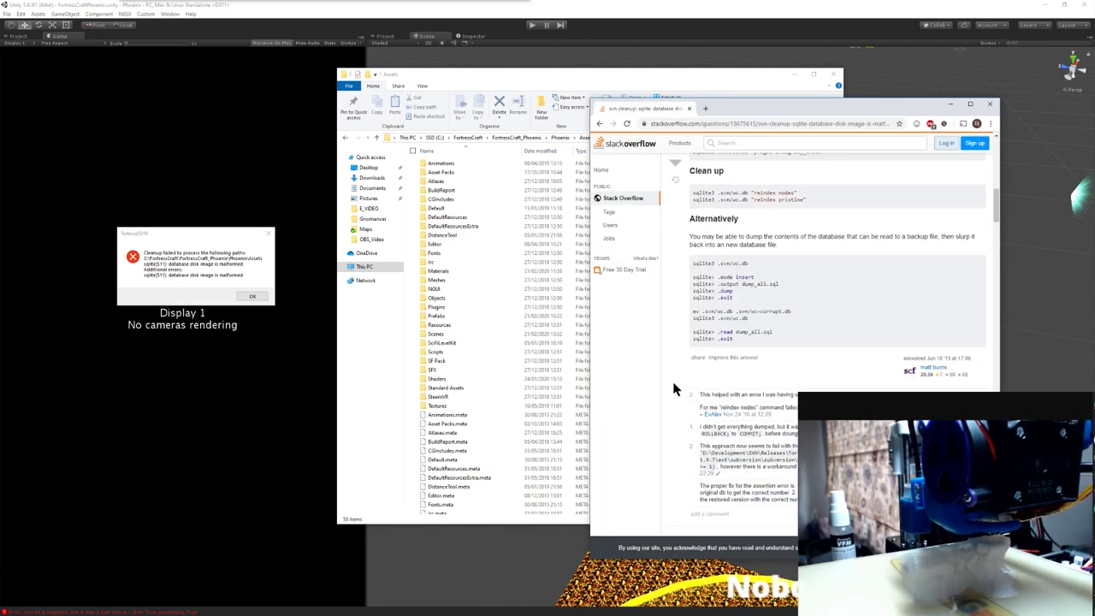
pyautogui.scroll(-1, 655, 421)
pyautogui.scroll(-5, 654, 436)
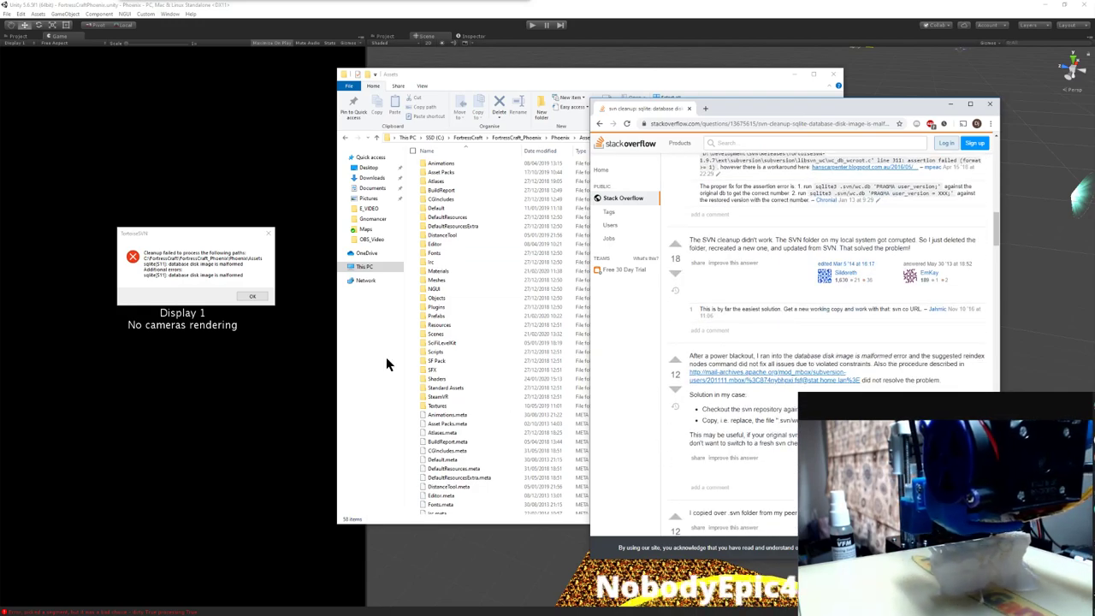
pyautogui.scroll(-1, 724, 411)
pyautogui.scroll(-3, 724, 411)
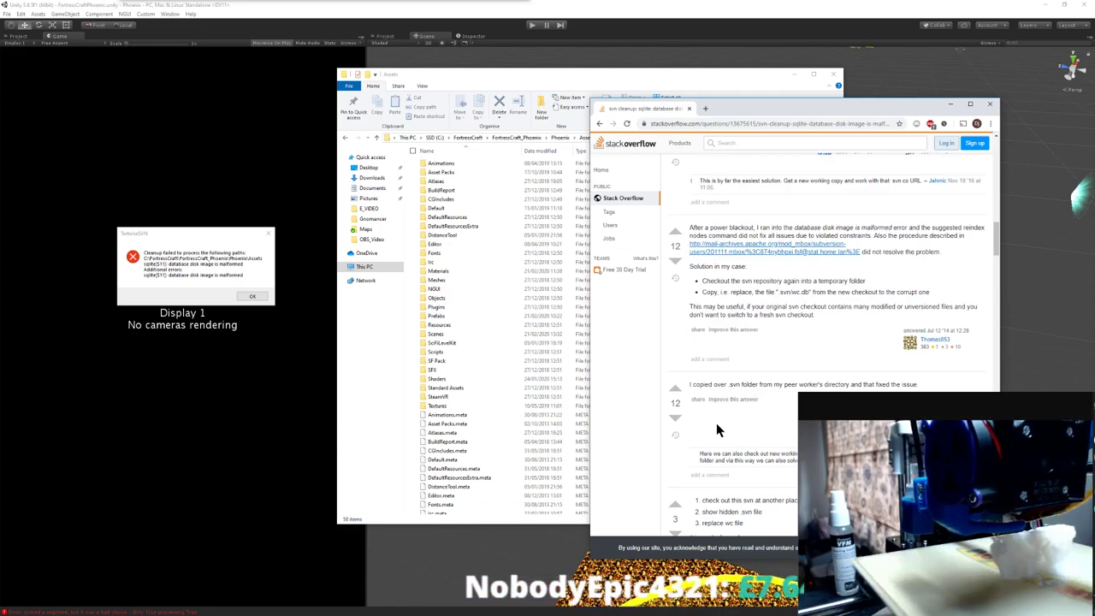
pyautogui.scroll(-1, 705, 431)
pyautogui.scroll(-3, 705, 432)
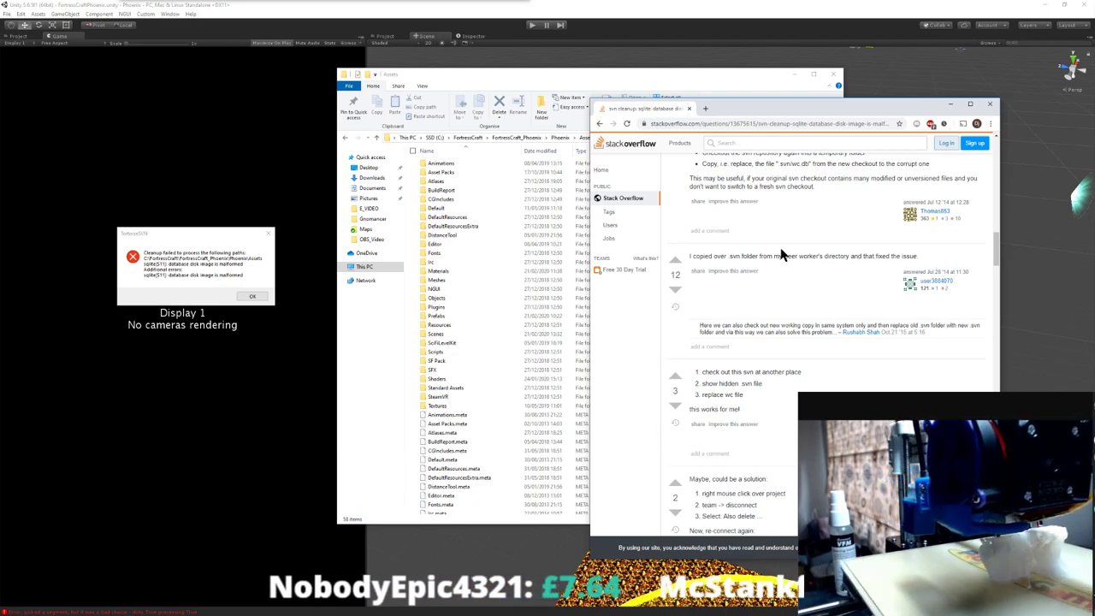
# - Bring the Assets folder window forward, dismiss the cleanup error and move the window aside
pyautogui.click(717, 91)
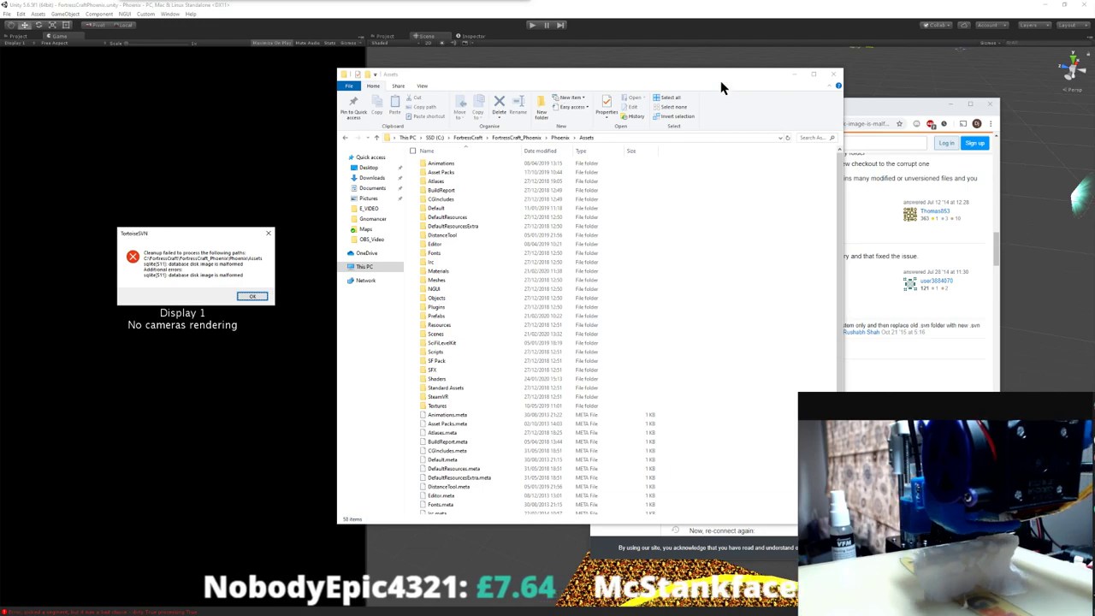
pyautogui.click(252, 296)
pyautogui.moveTo(545, 75); pyautogui.dragTo(409, 78)
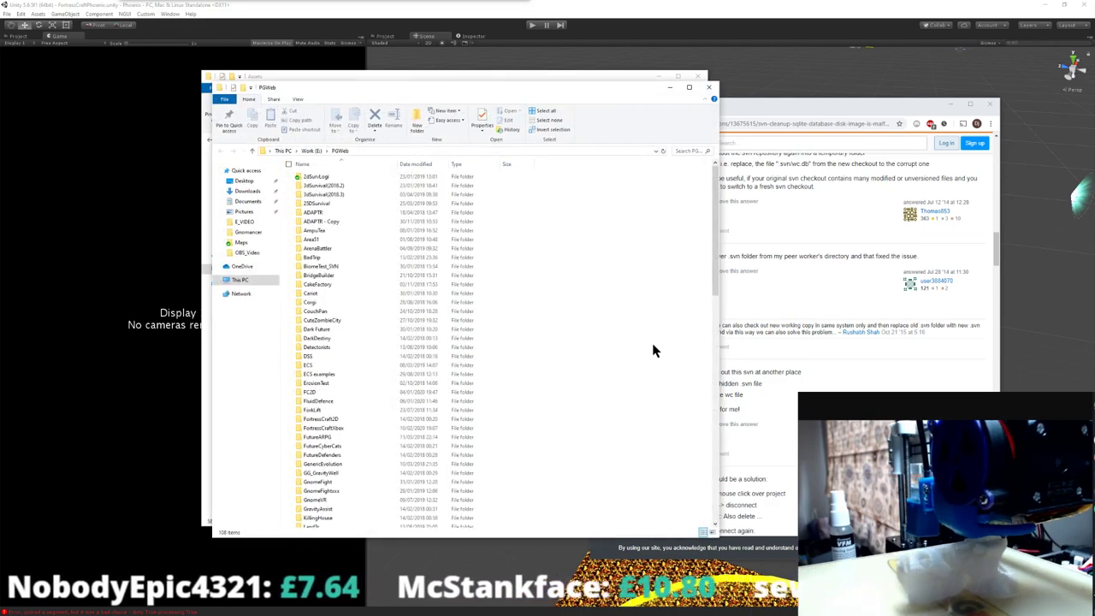
# - Create a new folder named "DELETE ME" in E:\PGWeb
pyautogui.rightClick(658, 349)
pyautogui.write('f')
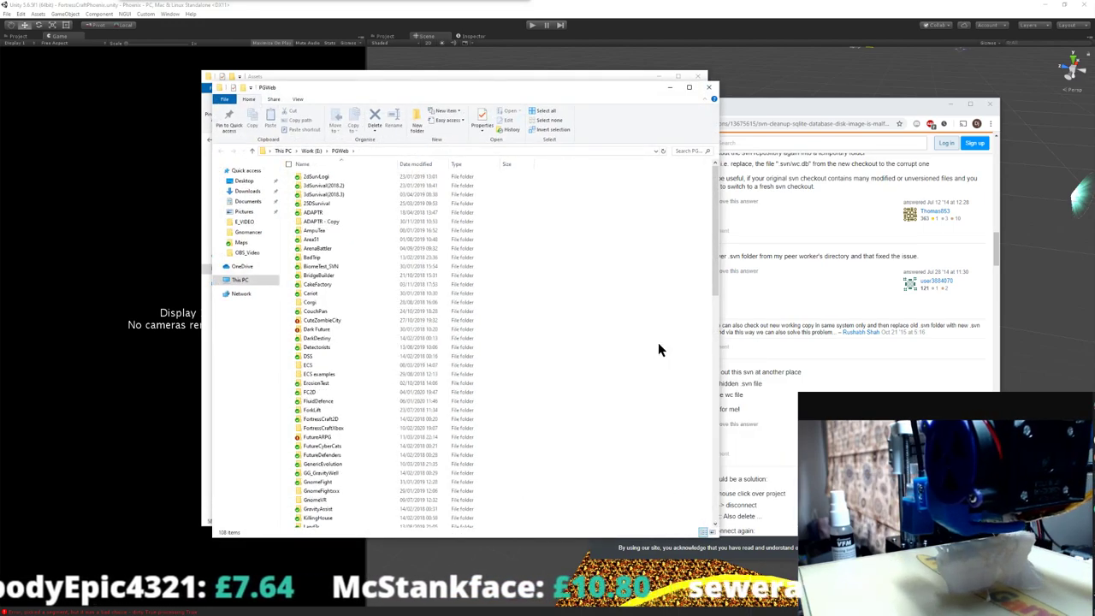
pyautogui.write('DELETE ME')
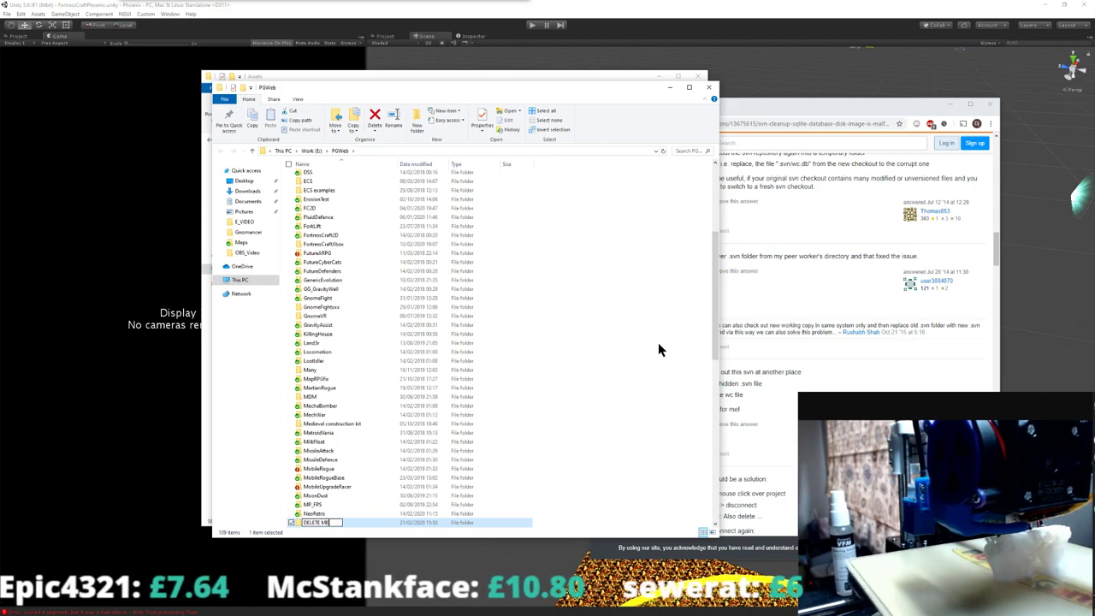
pyautogui.press('Return')
# - Open the TortoiseSVN log for the Assets folder, then return to the PGWeb folder
pyautogui.hotkey('ctrl', 'w')
pyautogui.rightClick(628, 360)
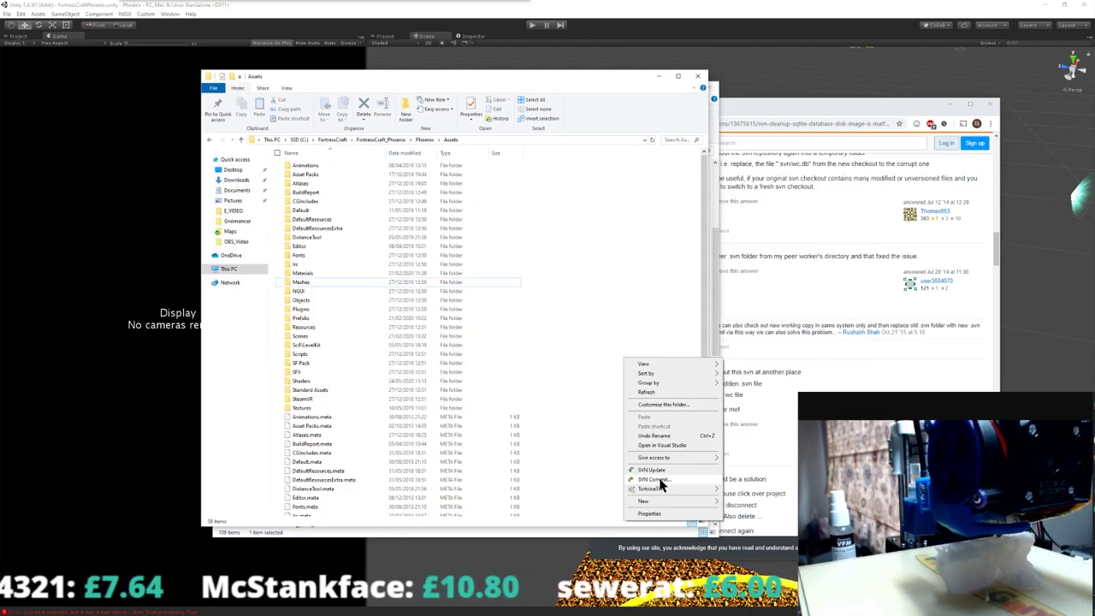
pyautogui.moveTo(663, 488)
pyautogui.click(744, 275)
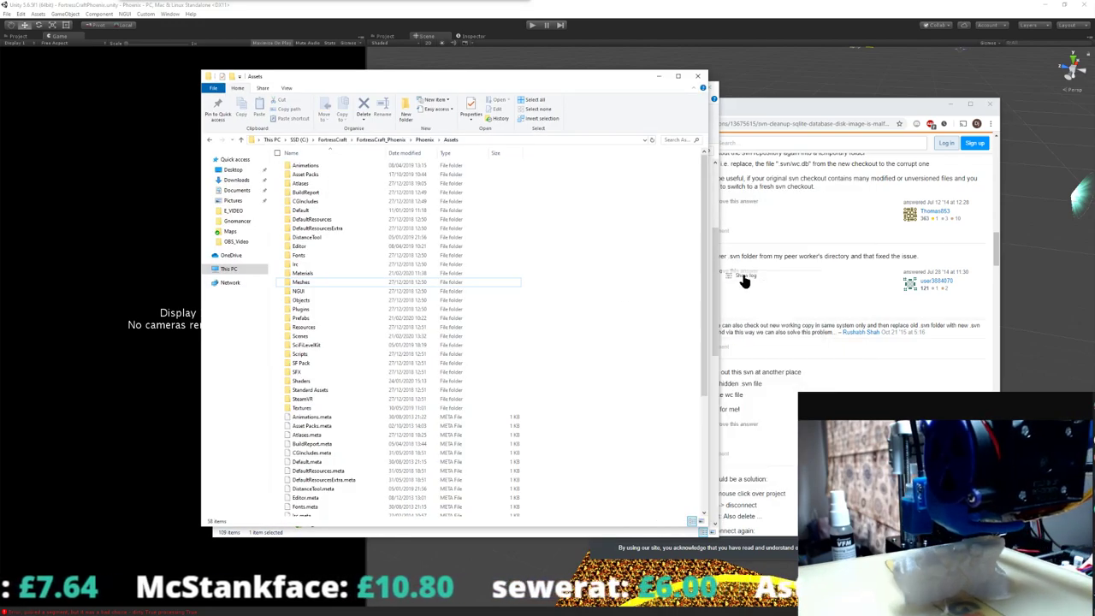
pyautogui.click(716, 56)
pyautogui.press('Escape')
pyautogui.hotkey('alt', 'Tab')
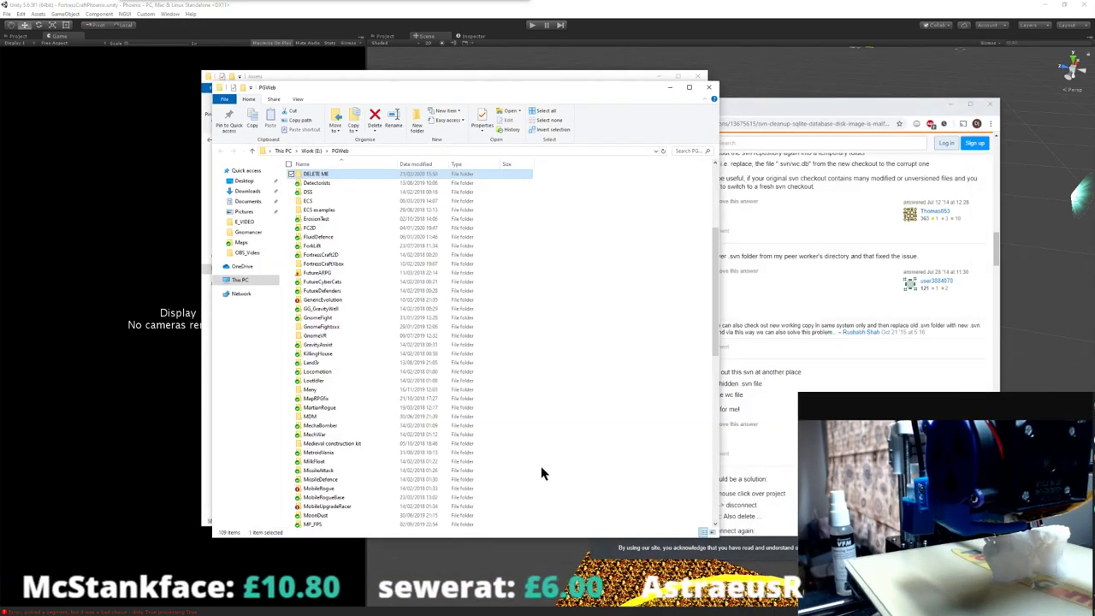
# - Open SVN Checkout for the DELETE ME folder and look through the previously used repository URLs for the project
pyautogui.rightClick(617, 403)
pyautogui.click(334, 175)
pyautogui.rightClick(334, 174)
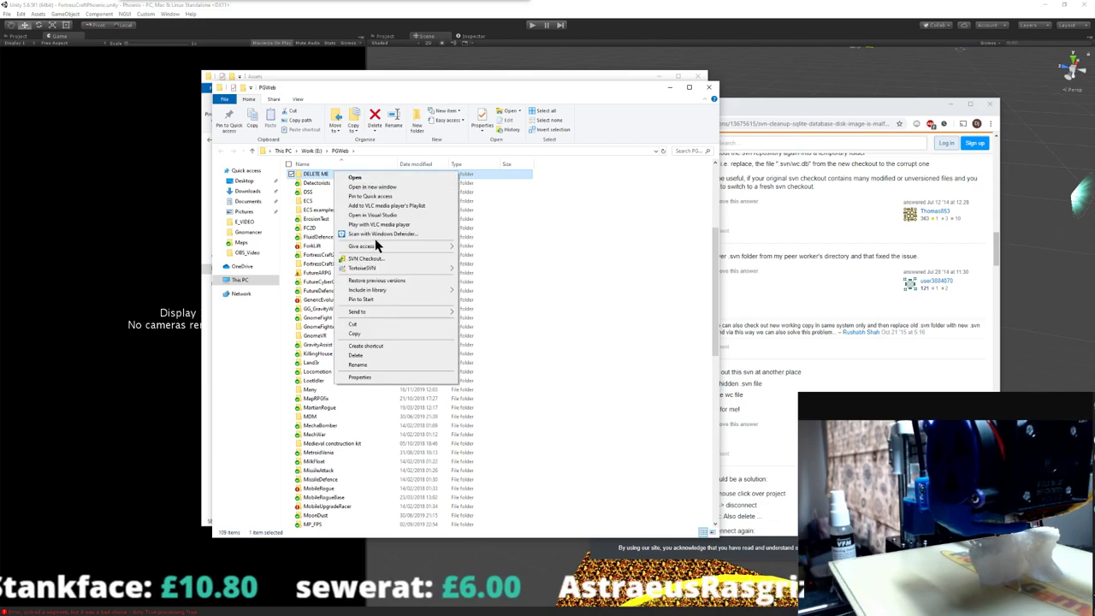
pyautogui.click(375, 264)
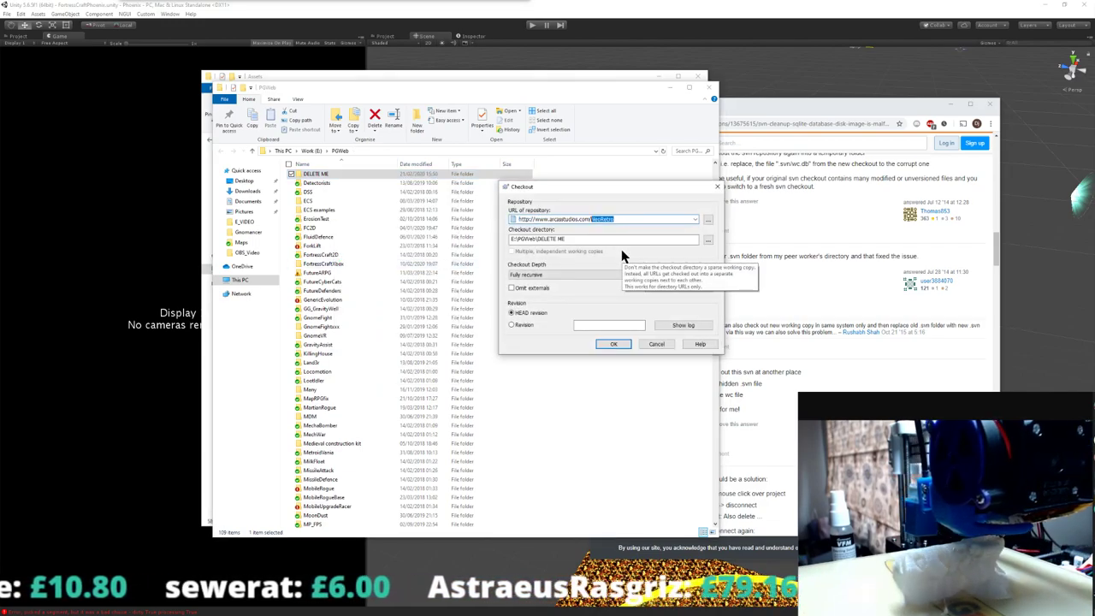
pyautogui.click(694, 219)
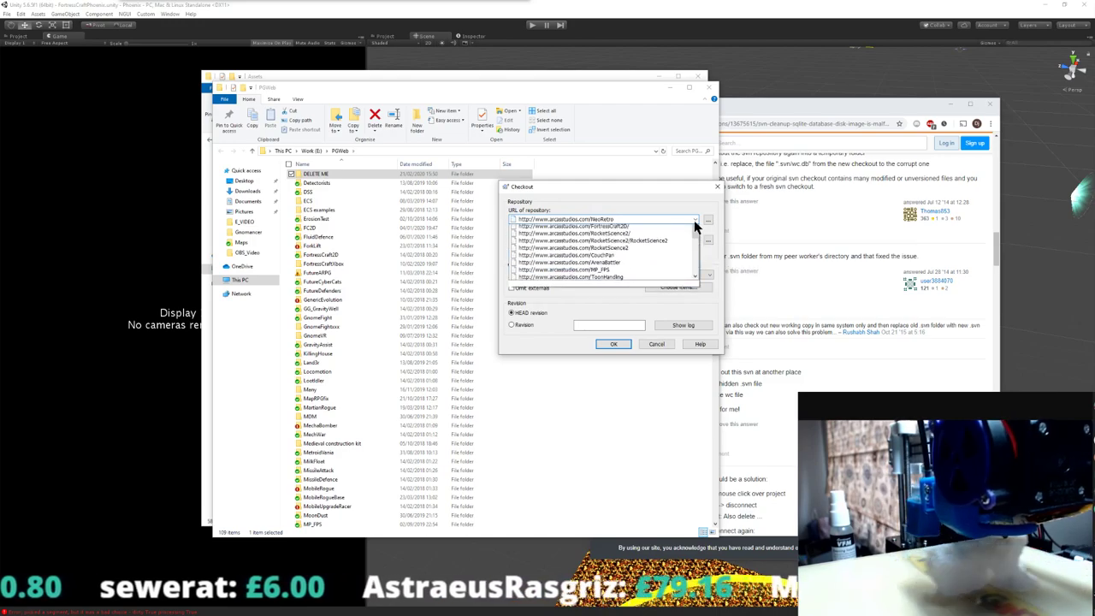
pyautogui.moveTo(697, 237); pyautogui.dragTo(697, 284)
pyautogui.scroll(5, 693, 273)
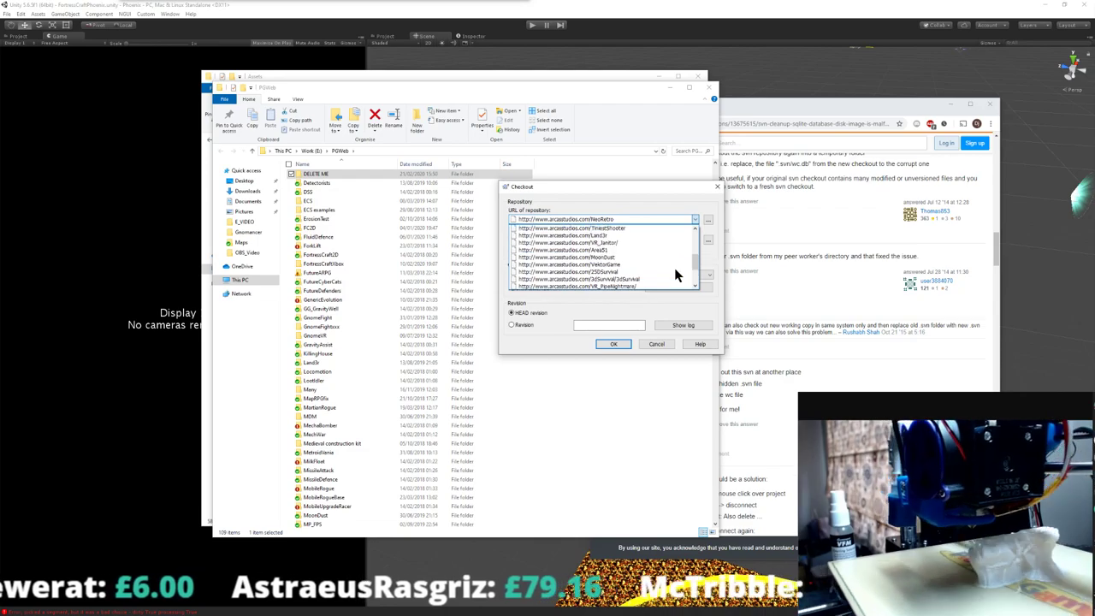
pyautogui.scroll(8, 676, 273)
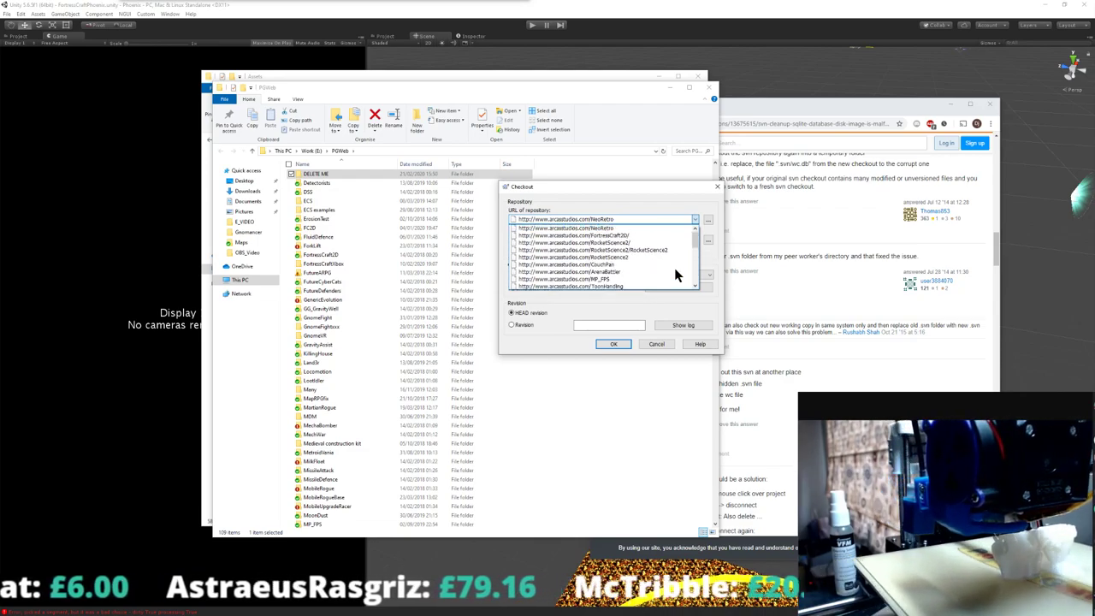
pyautogui.click(647, 228)
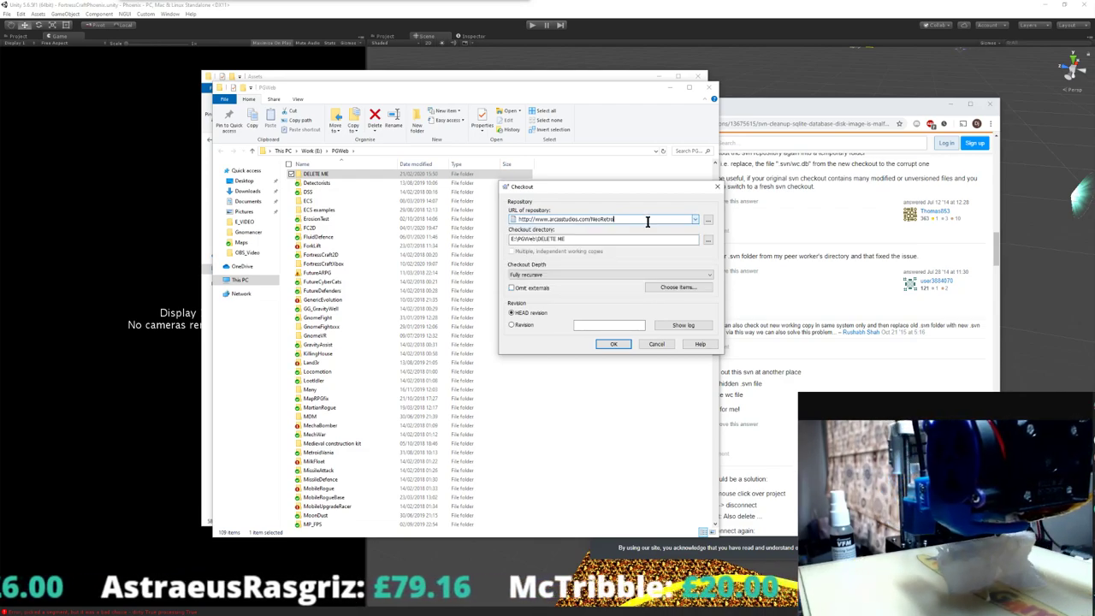
# - Change the repository name at the end of the URL to FortressCraftPhoenix and start the checkout into E:\PGWeb\DELETE ME
pyautogui.doubleClick(647, 222)
pyautogui.write('Fortres')
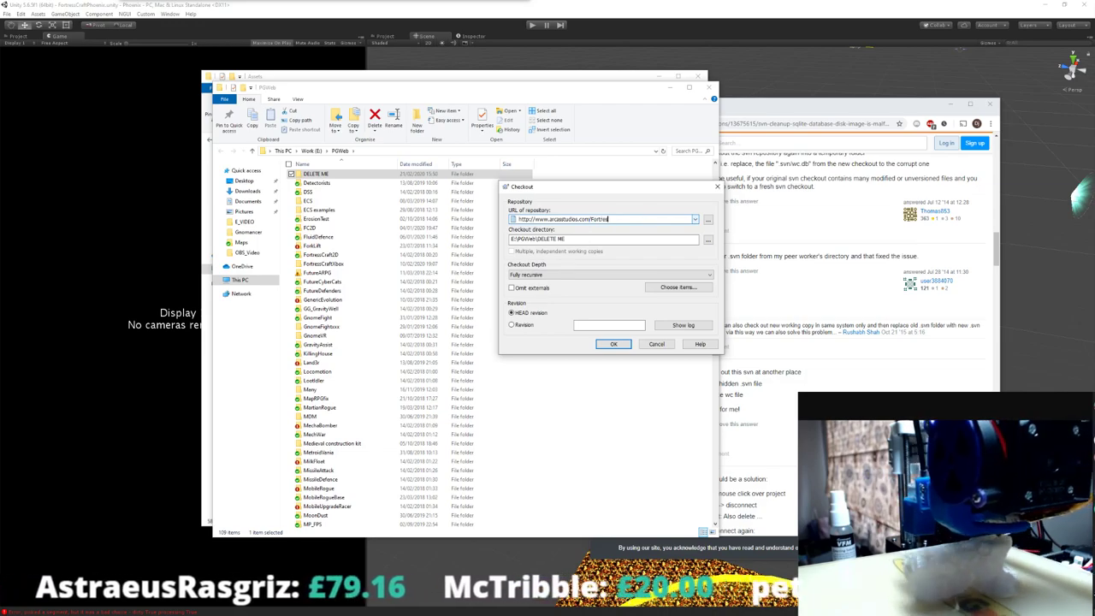
pyautogui.write('sCraftPhoenix')
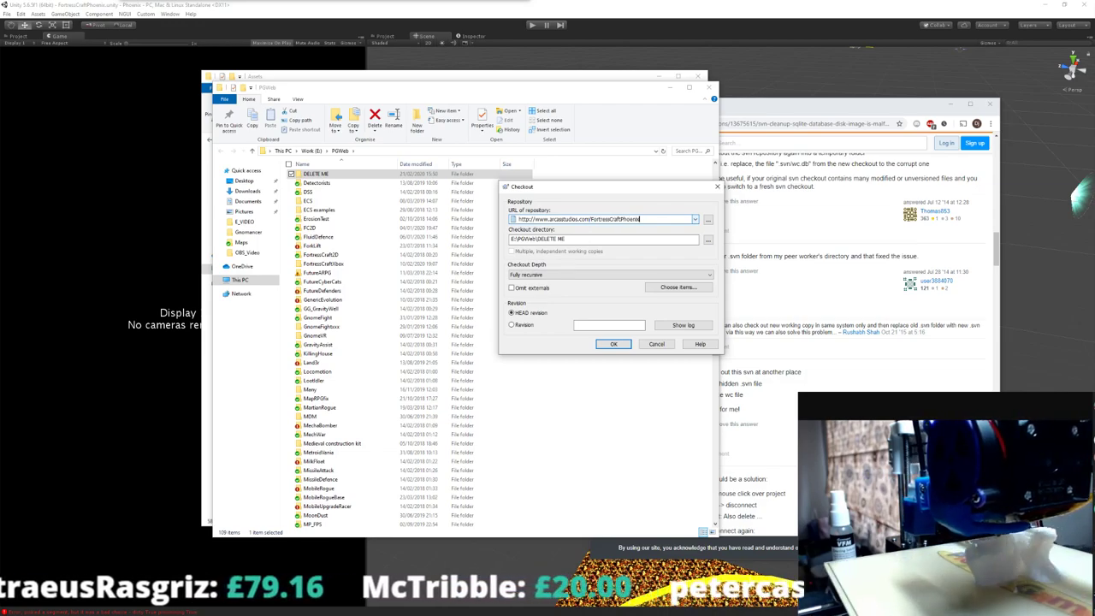
pyautogui.hotkey('ctrl', 'a')
pyautogui.press('Return')
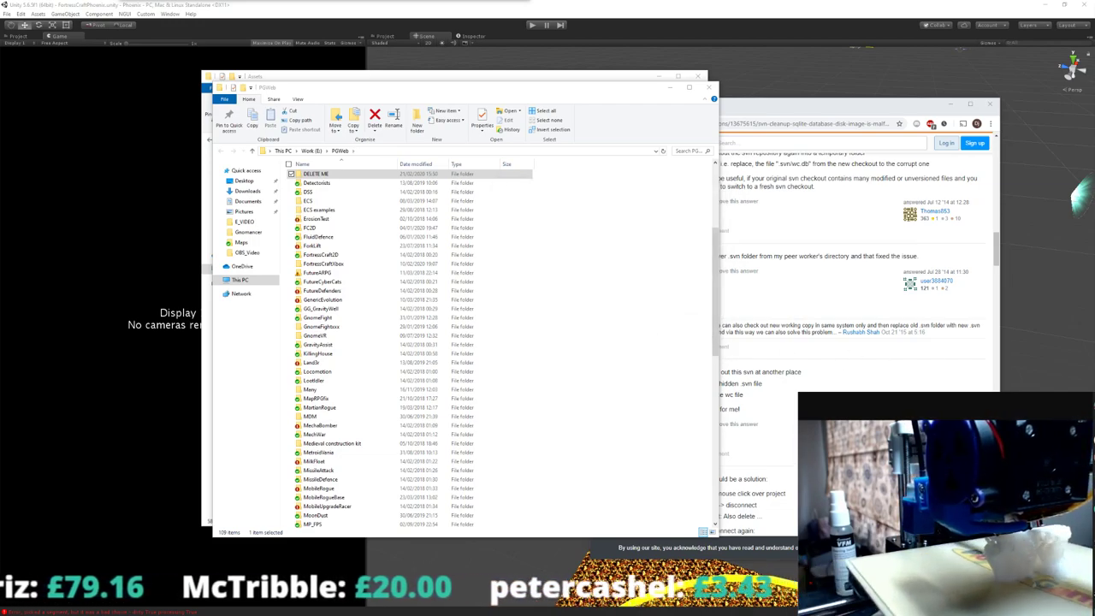
# - Open the .svn folder inside DELETE ME and move its window aside to reveal the Assets window
pyautogui.doubleClick(310, 177)
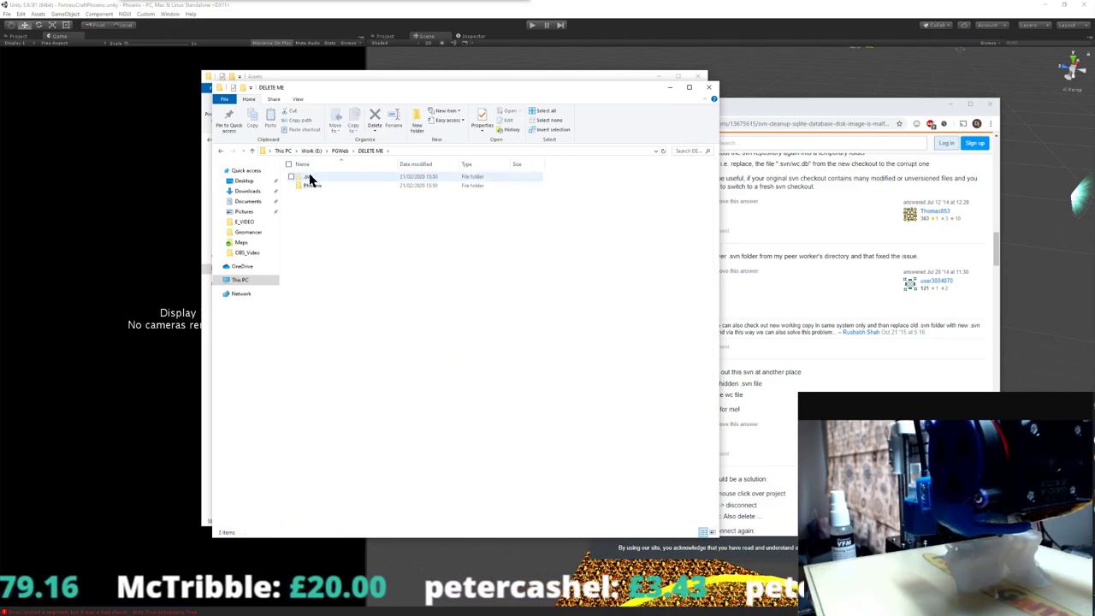
pyautogui.doubleClick(307, 177)
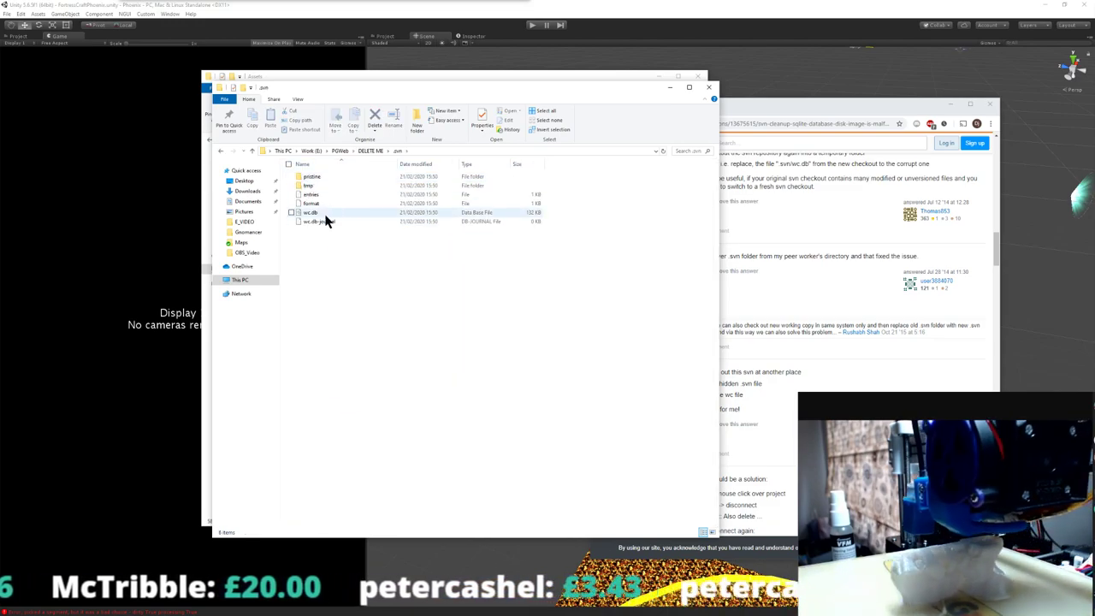
pyautogui.moveTo(423, 88); pyautogui.dragTo(609, 161)
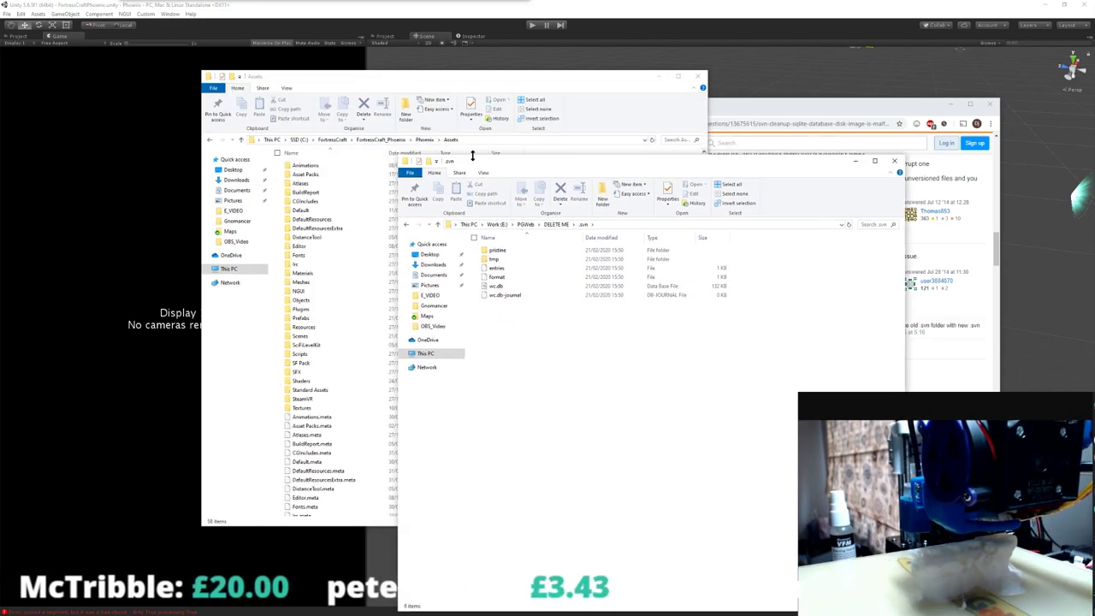
# - Open the .svn folder of FortressCraft_Phoenix in the other window and arrange both .svn windows to be visible together
pyautogui.click(417, 139)
pyautogui.click(387, 141)
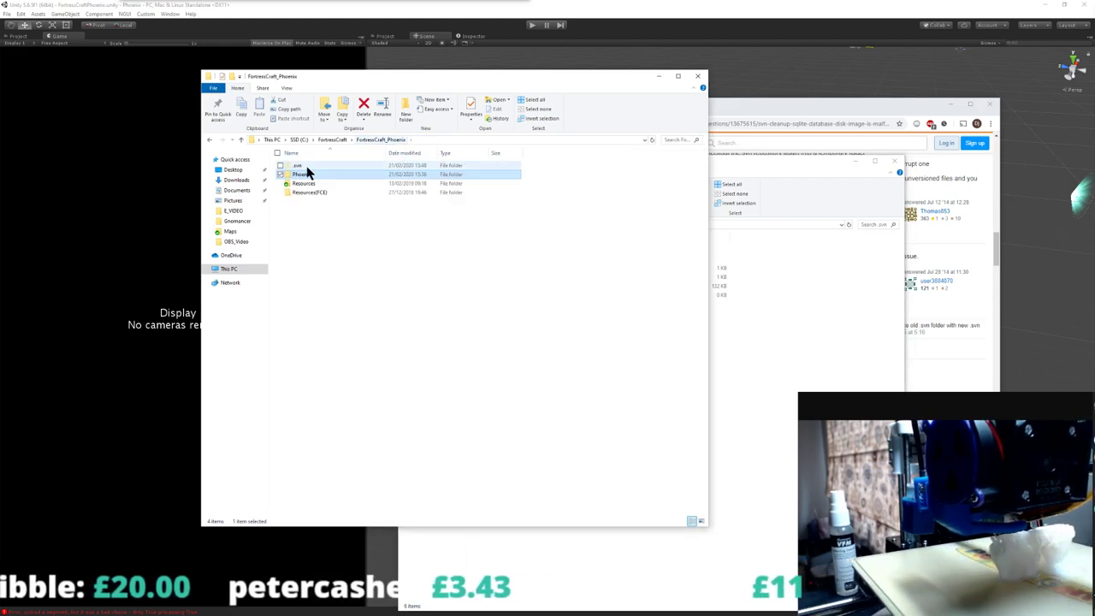
pyautogui.doubleClick(306, 167)
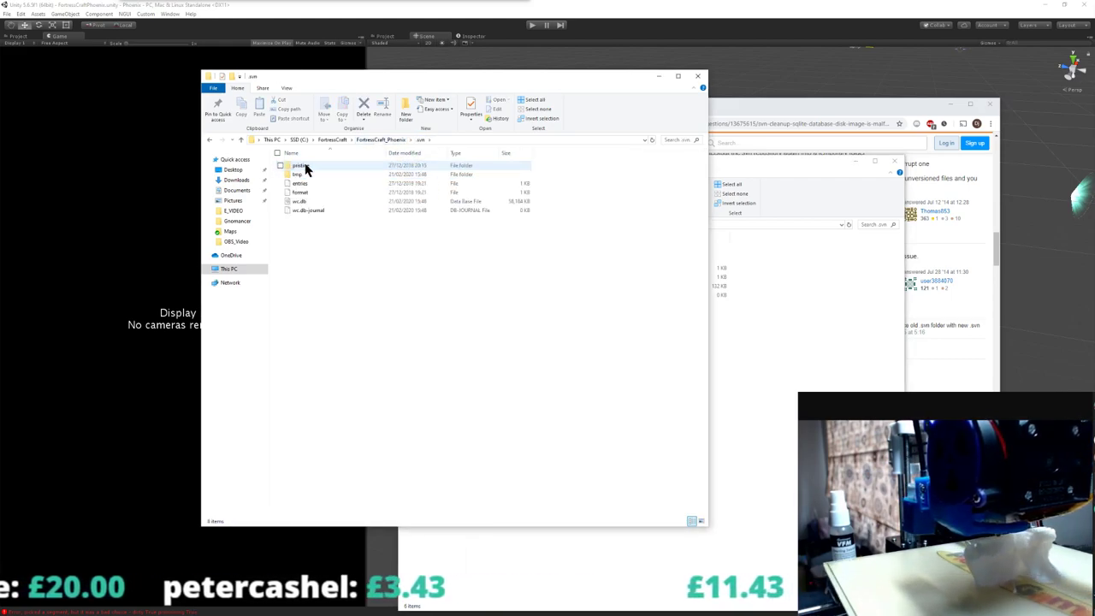
pyautogui.moveTo(379, 81); pyautogui.dragTo(247, 107)
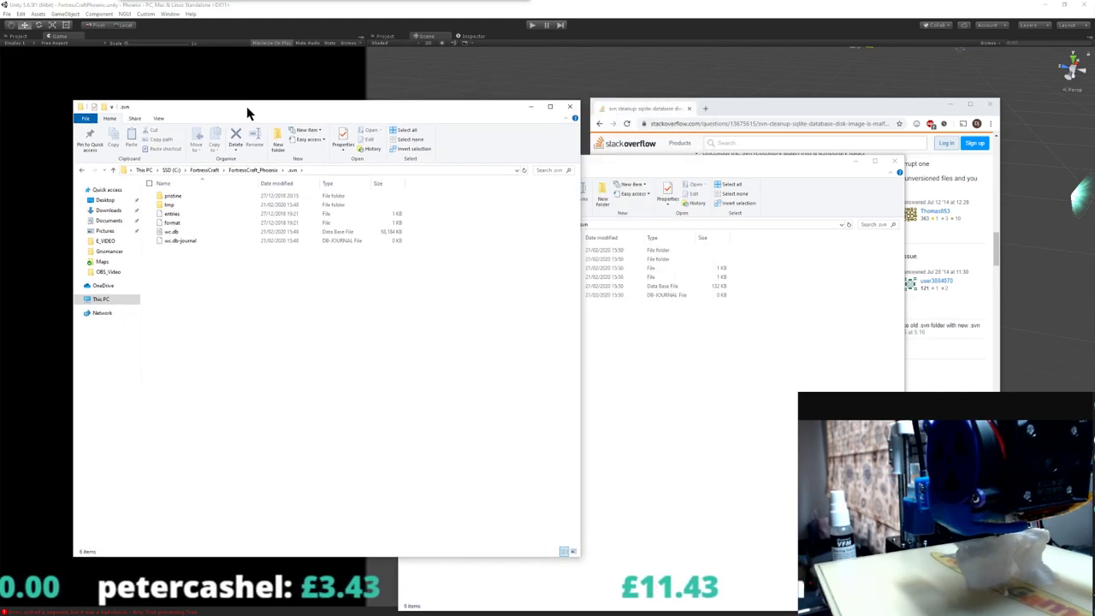
pyautogui.click(709, 454)
pyautogui.moveTo(398, 156); pyautogui.dragTo(525, 254)
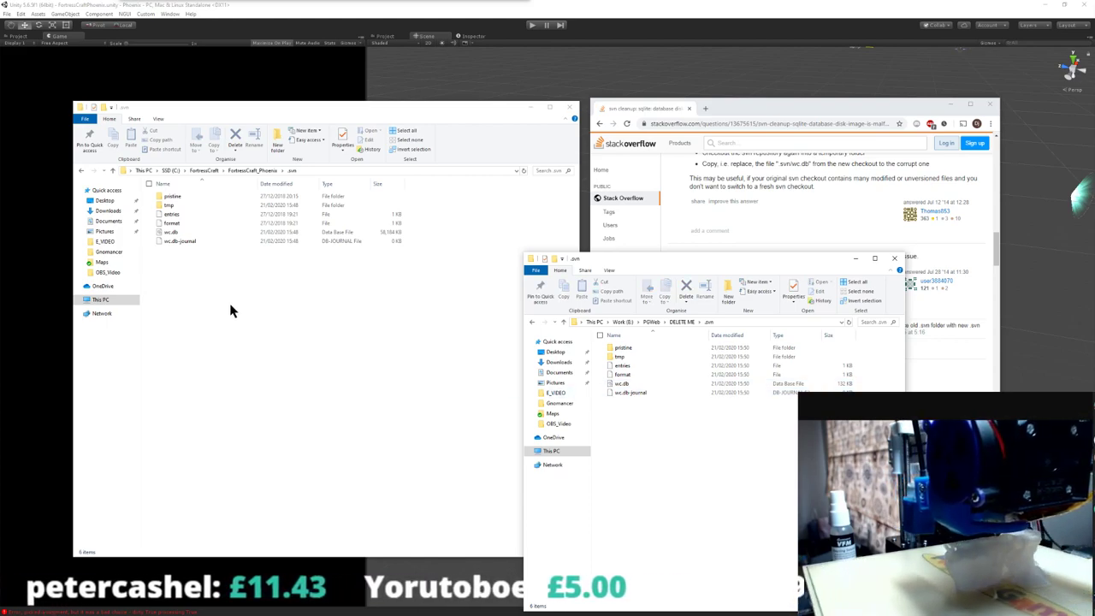
# - Check the properties of the FortressCraft_Phoenix .svn folder, then return inside the folder
pyautogui.click(261, 171)
pyautogui.hotkey('alt', 'Return')
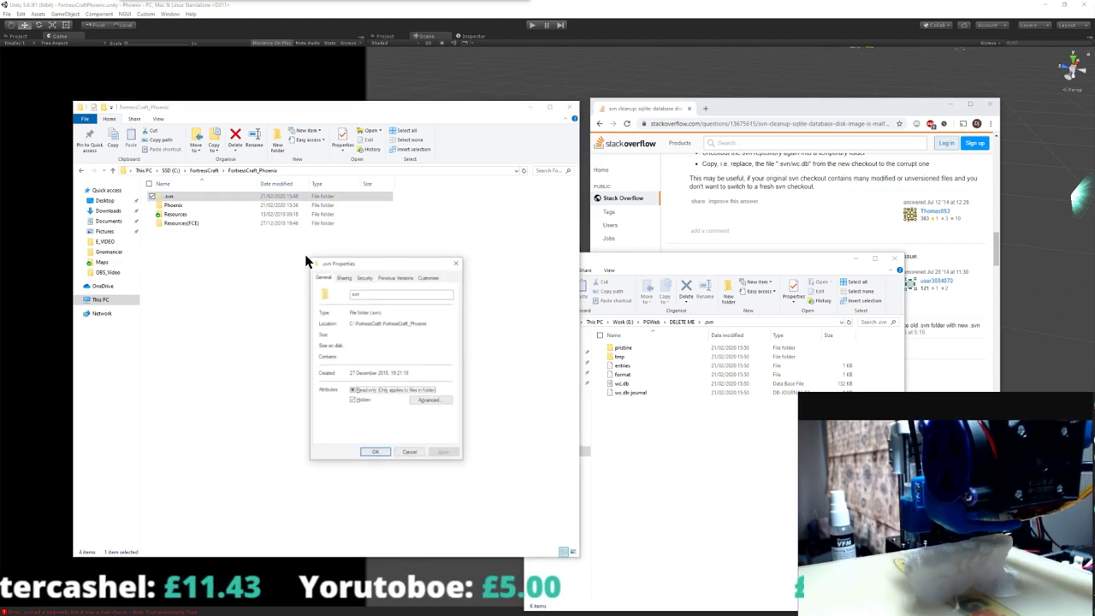
pyautogui.press('Escape')
pyautogui.press('Return')
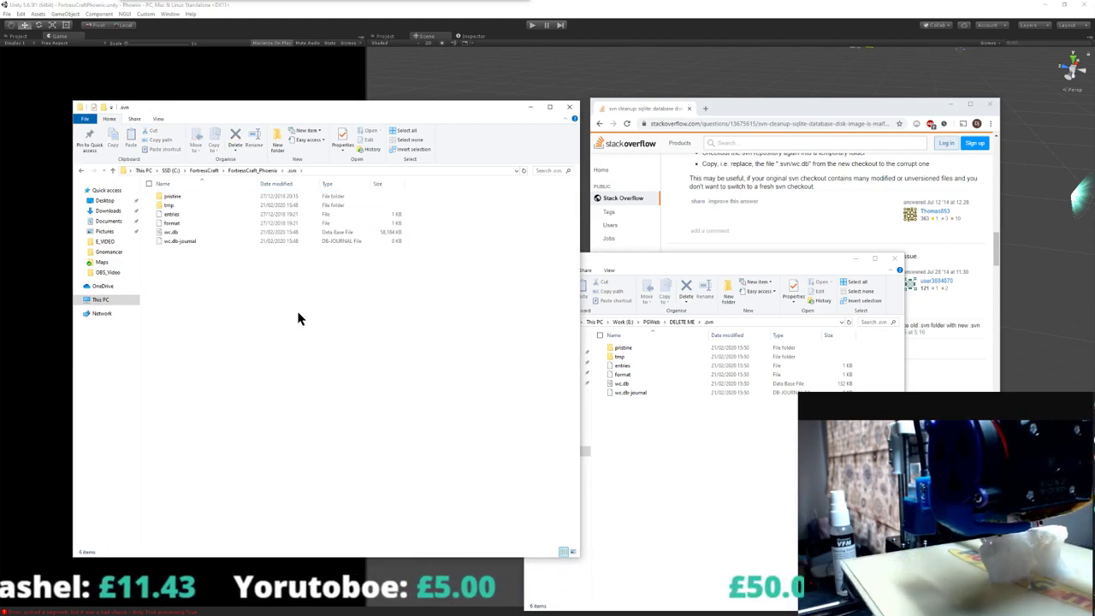
pyautogui.rightClick(299, 315)
pyautogui.press('Escape')
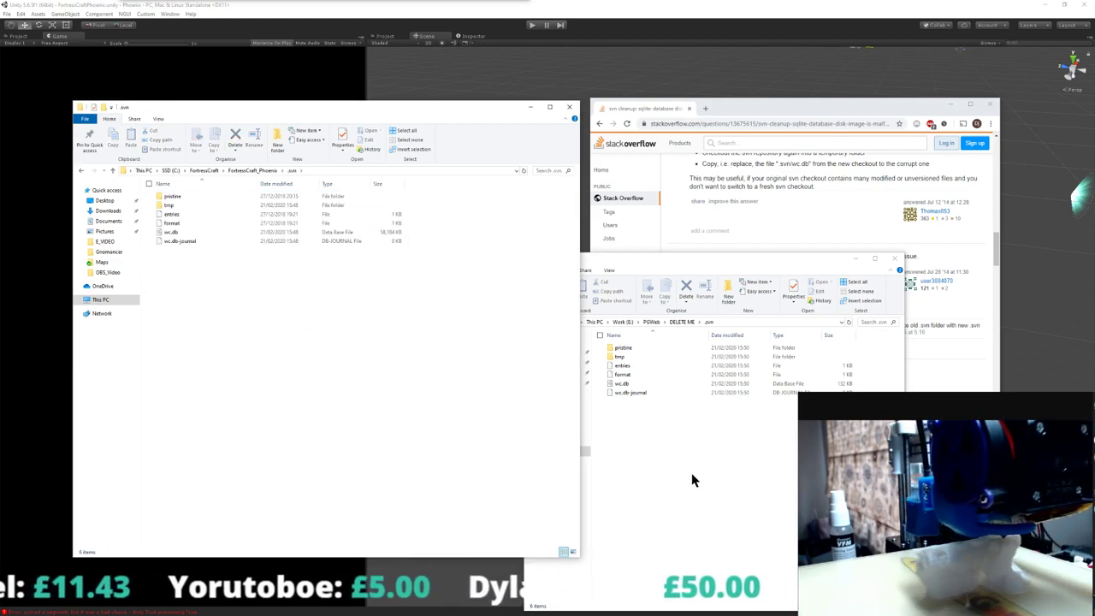
# - Create a "bak" folder in the FortressCraft_Phoenix .svn folder and copy entries, format, wc.db and wc.db-journal into it
pyautogui.rightClick(207, 293)
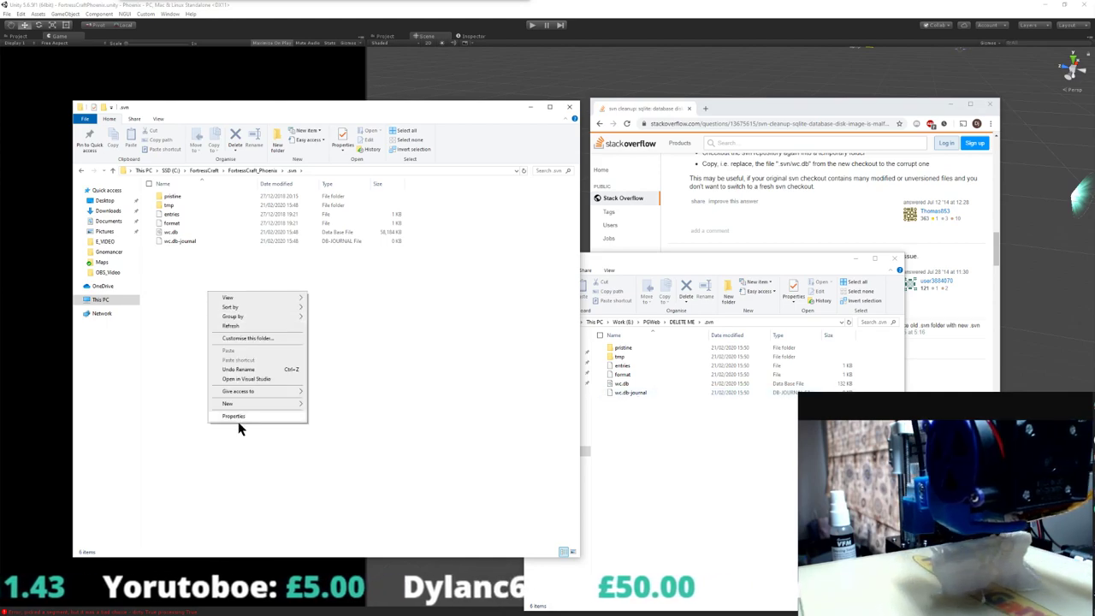
pyautogui.moveTo(243, 405)
pyautogui.click(354, 408)
pyautogui.write('ba')
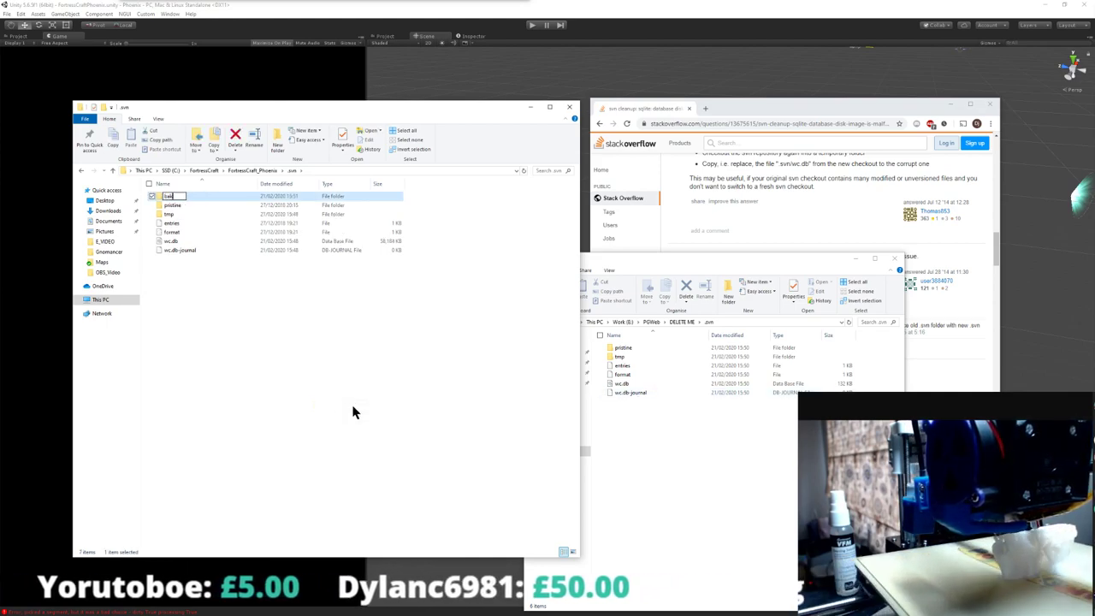
pyautogui.write('k')
pyautogui.press('Return')
pyautogui.moveTo(169, 306); pyautogui.dragTo(169, 198)
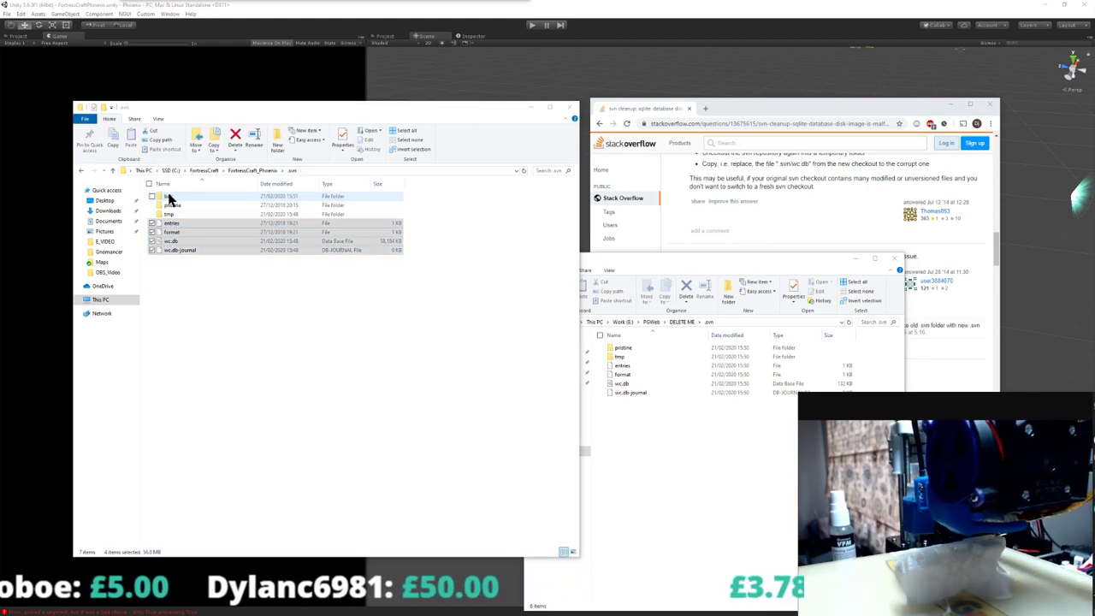
pyautogui.click(192, 198)
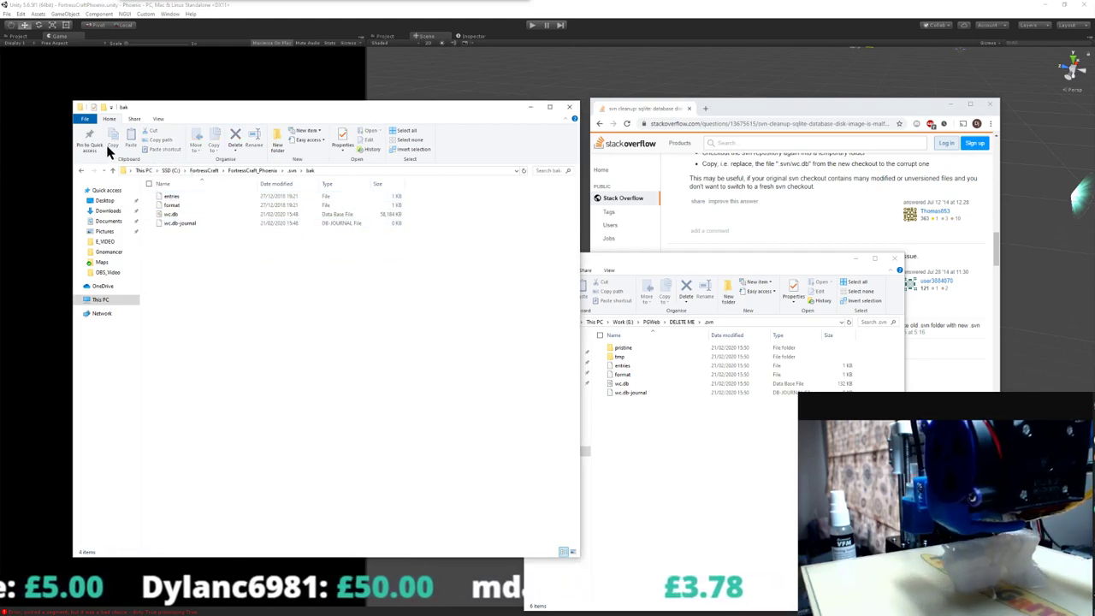
# - Copy entries, format, wc.db and wc.db-journal from the DELETE ME .svn folder into the FortressCraft_Phoenix .svn folder, replacing the existing files
pyautogui.click(671, 455)
pyautogui.moveTo(653, 412); pyautogui.dragTo(206, 350)
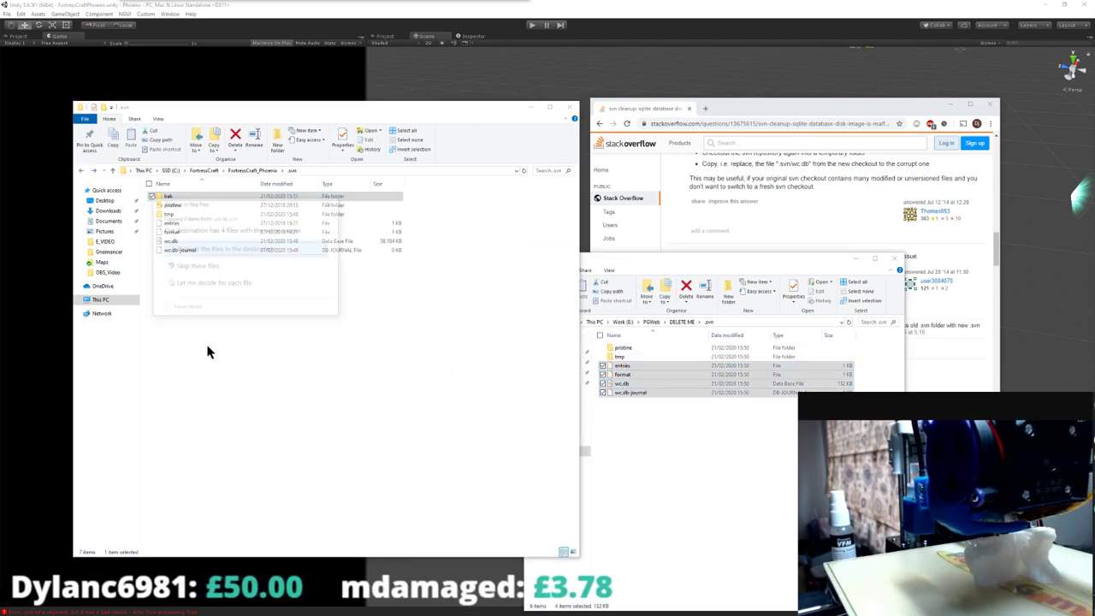
pyautogui.click(178, 245)
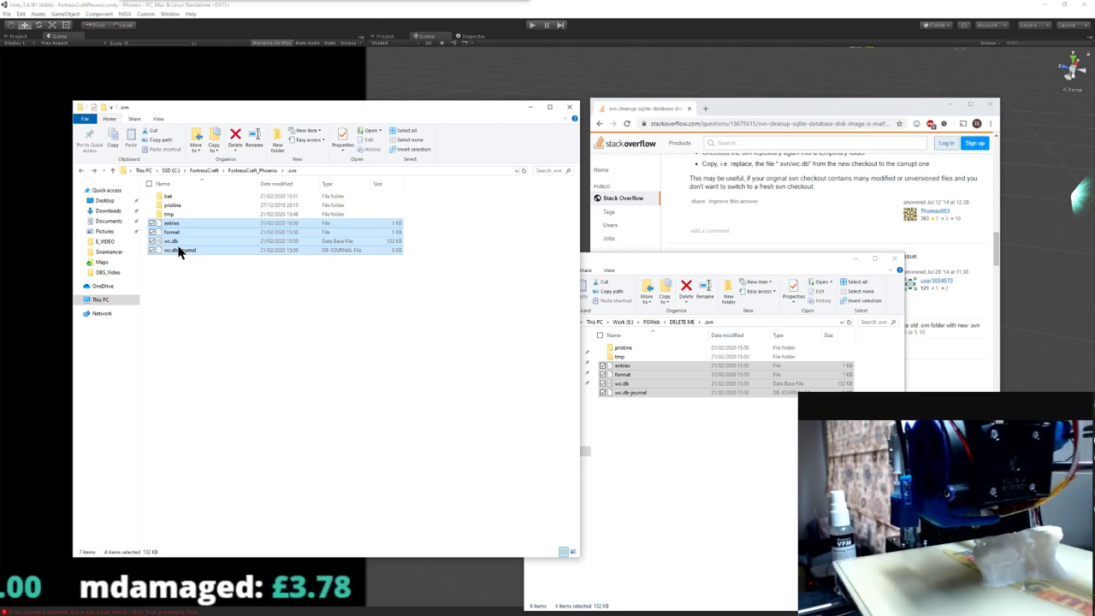
pyautogui.click(384, 362)
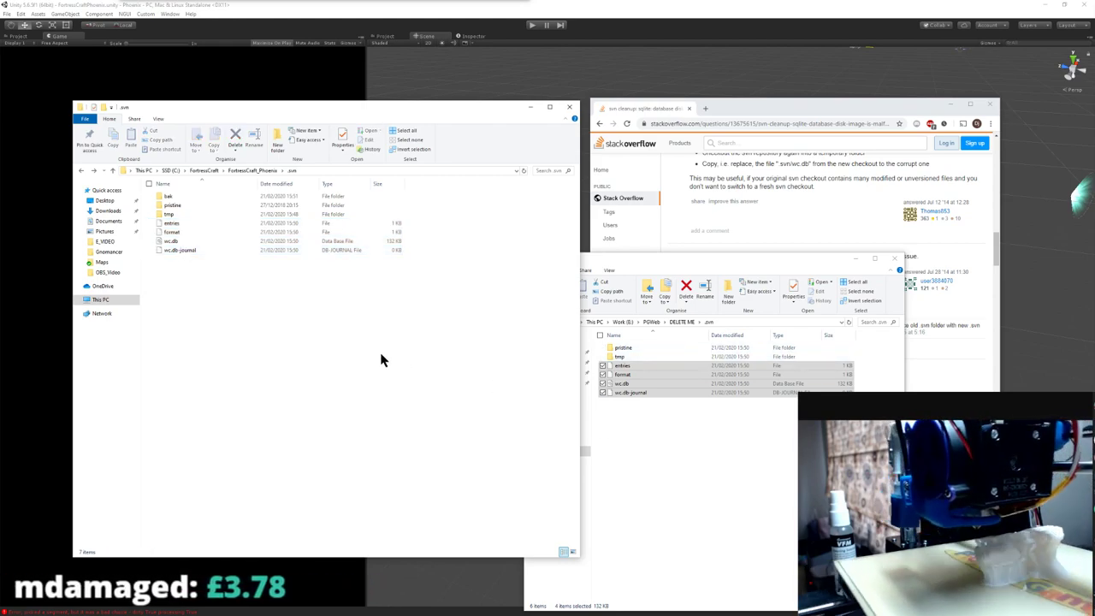
# - Try an SVN Update on the FortressCraft_Phoenix folder and close the temporary checkout's window
pyautogui.click(250, 171)
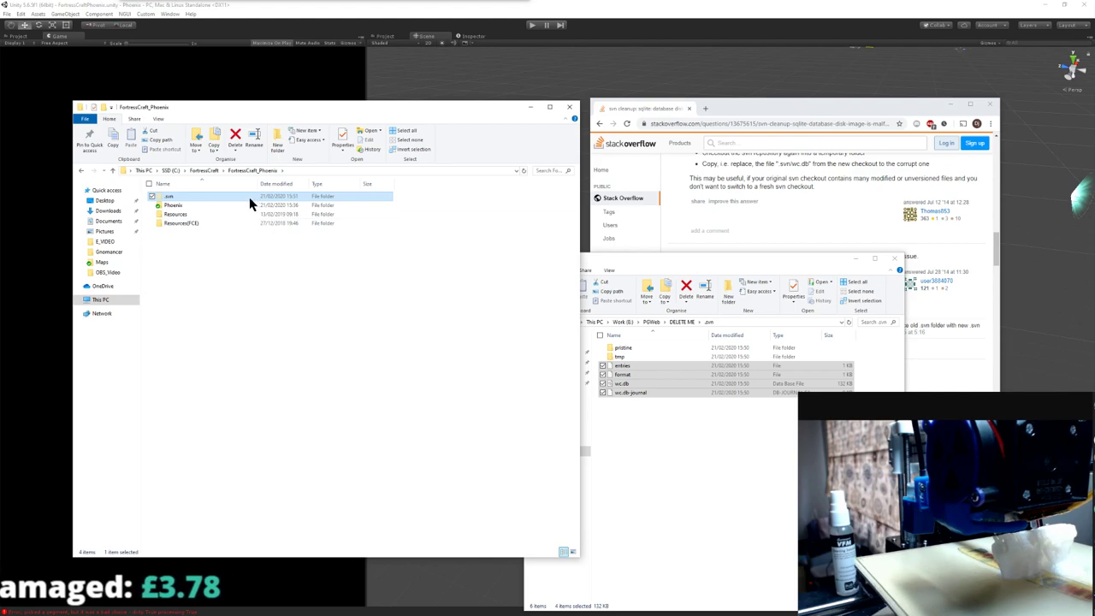
pyautogui.rightClick(339, 328)
pyautogui.moveTo(378, 459)
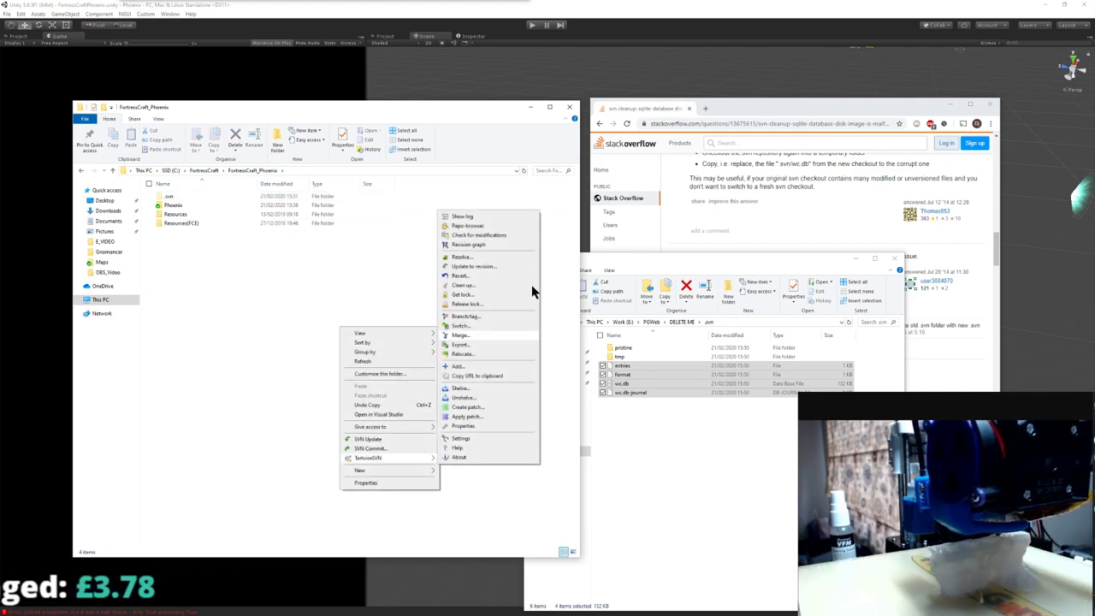
pyautogui.click(395, 438)
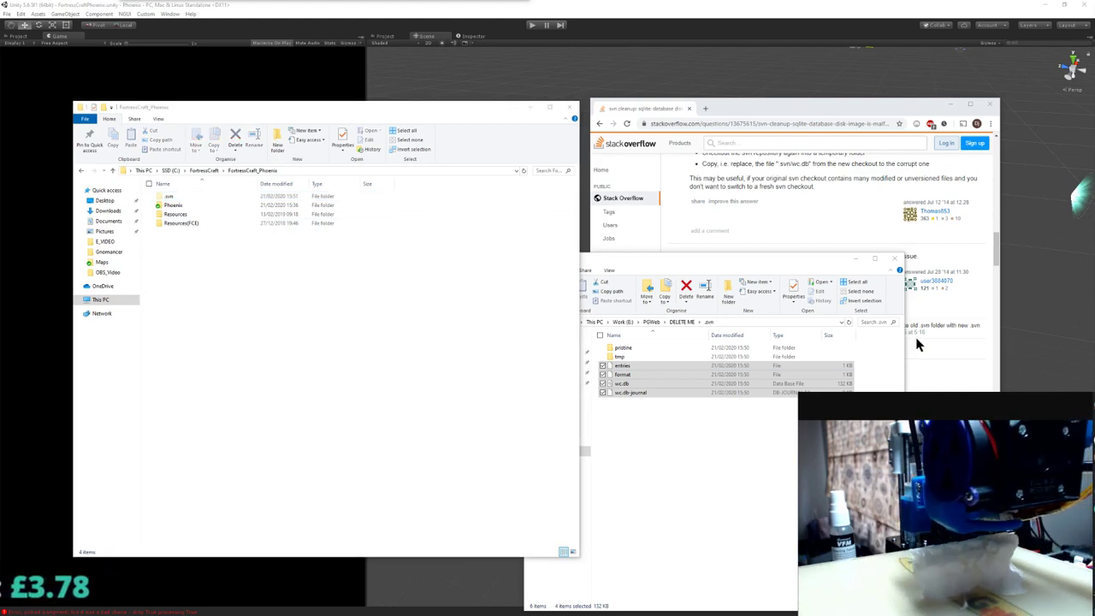
pyautogui.click(894, 259)
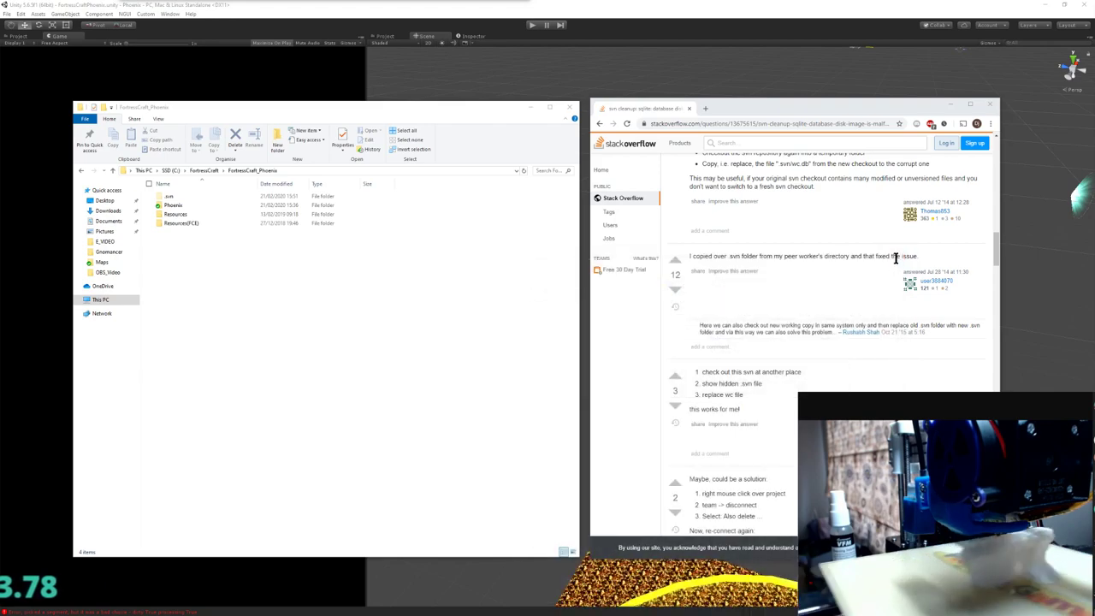
# - Run TortoiseSVN Clean up on the FortressCraft_Phoenix folder with the preset options, closing the Stack Overflow window meanwhile
pyautogui.rightClick(307, 366)
pyautogui.moveTo(352, 493)
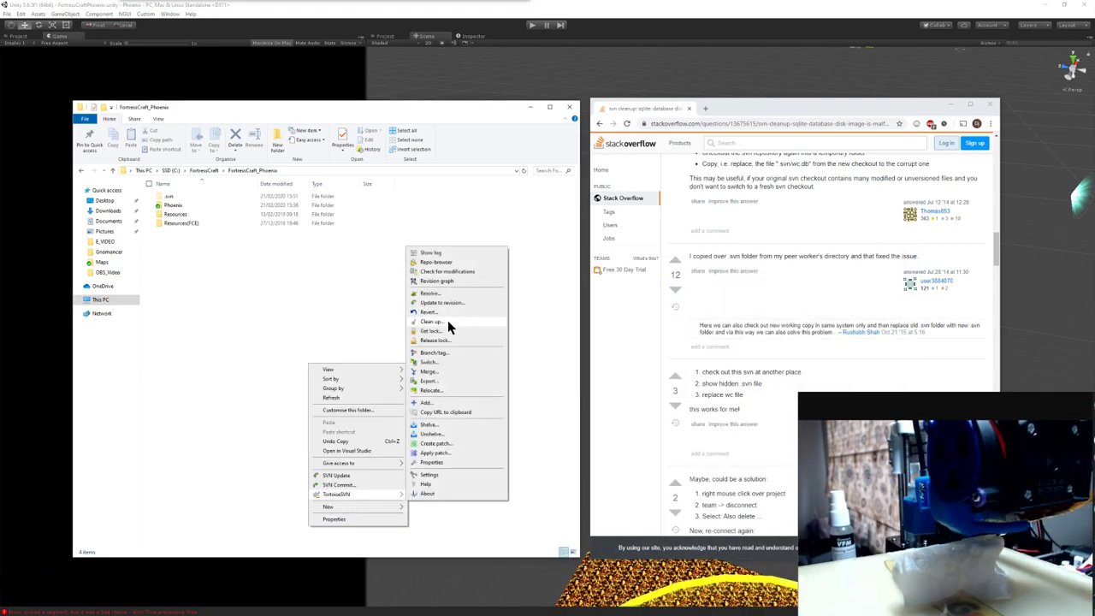
pyautogui.click(447, 320)
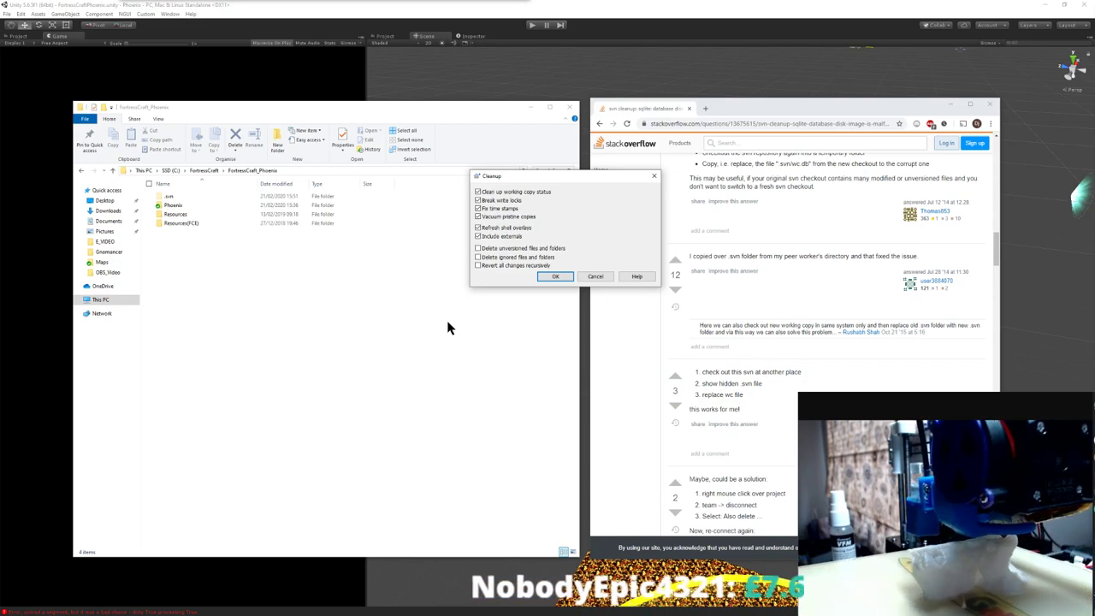
pyautogui.press('Return')
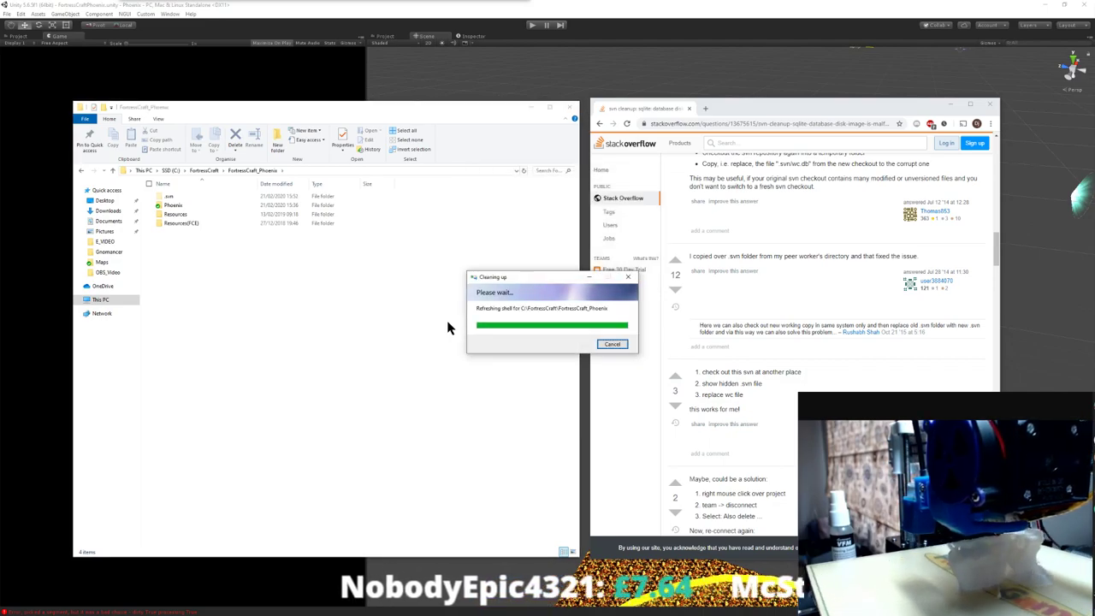
pyautogui.click(990, 104)
pyautogui.moveTo(546, 276); pyautogui.dragTo(708, 295)
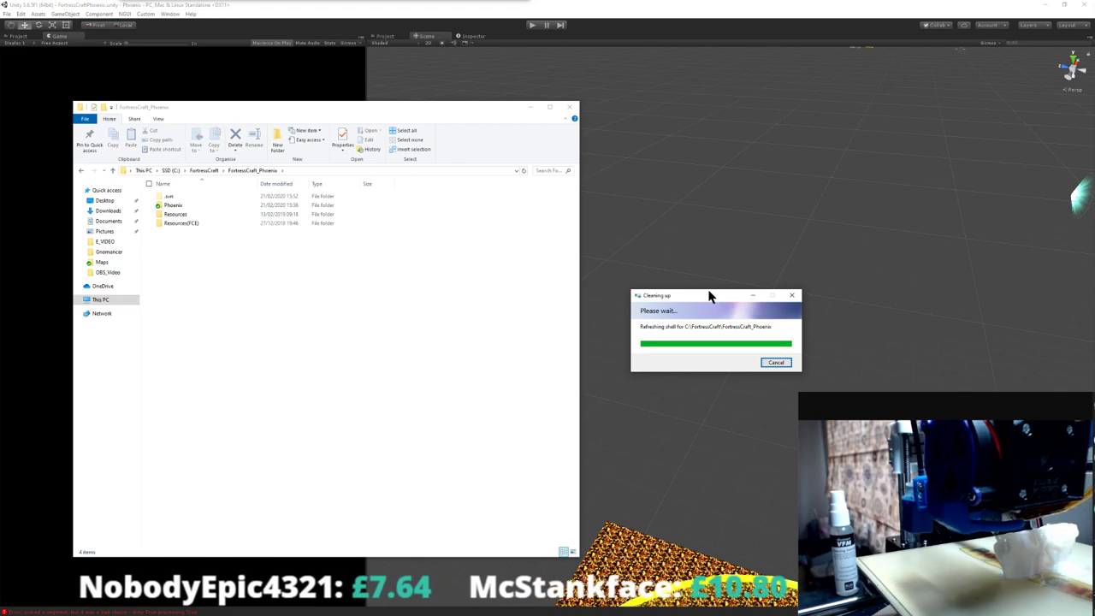
pyautogui.press('Return')
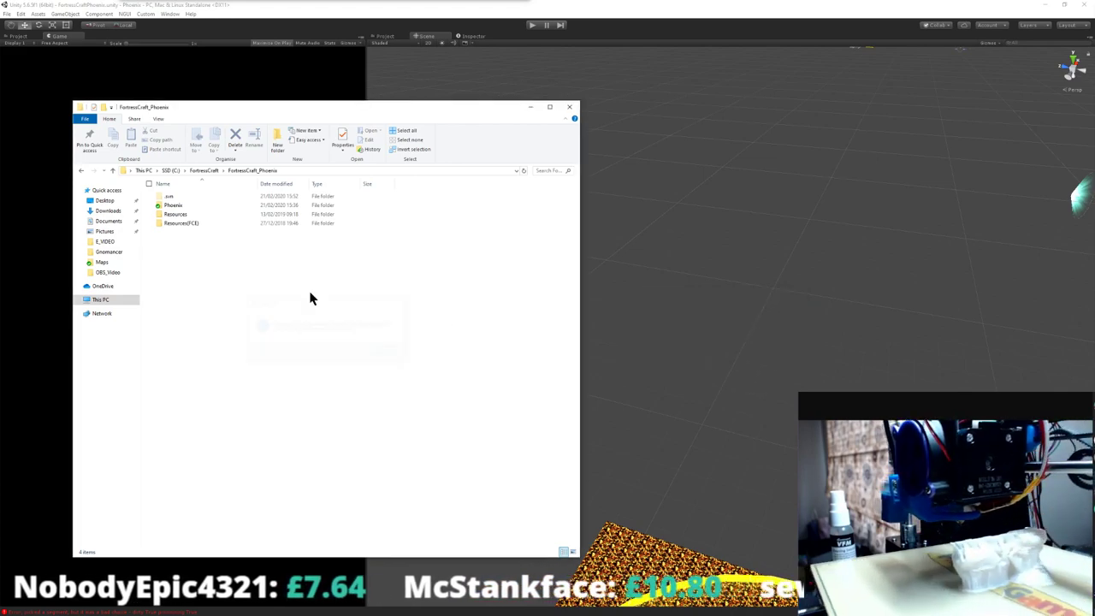
# - Run SVN Update on the Phoenix\Assets folder and move the update progress window aside
pyautogui.rightClick(304, 294)
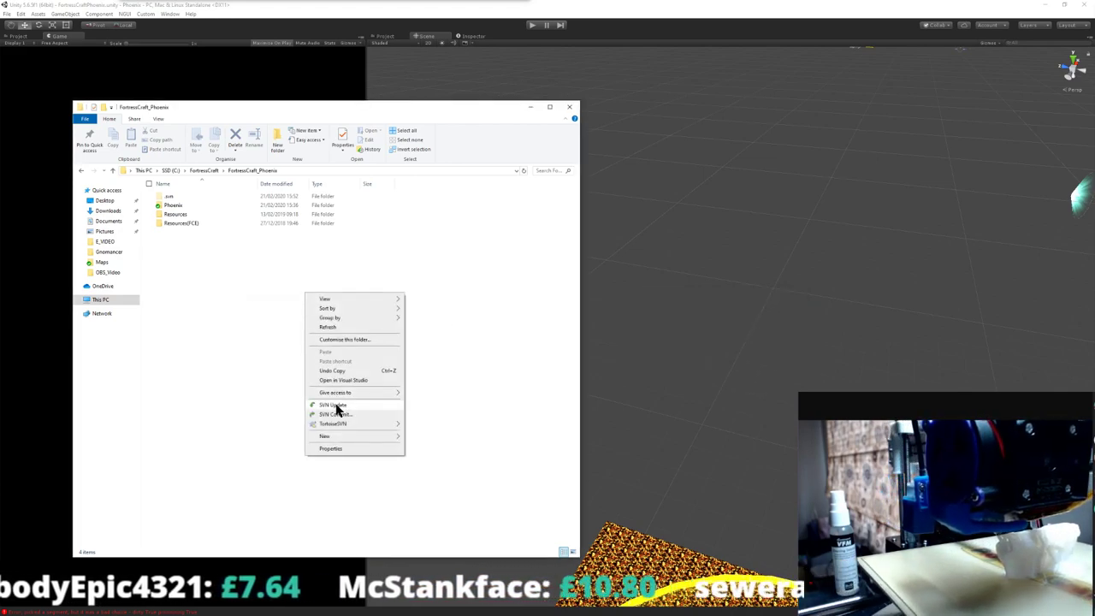
pyautogui.click(181, 206)
pyautogui.doubleClick(182, 208)
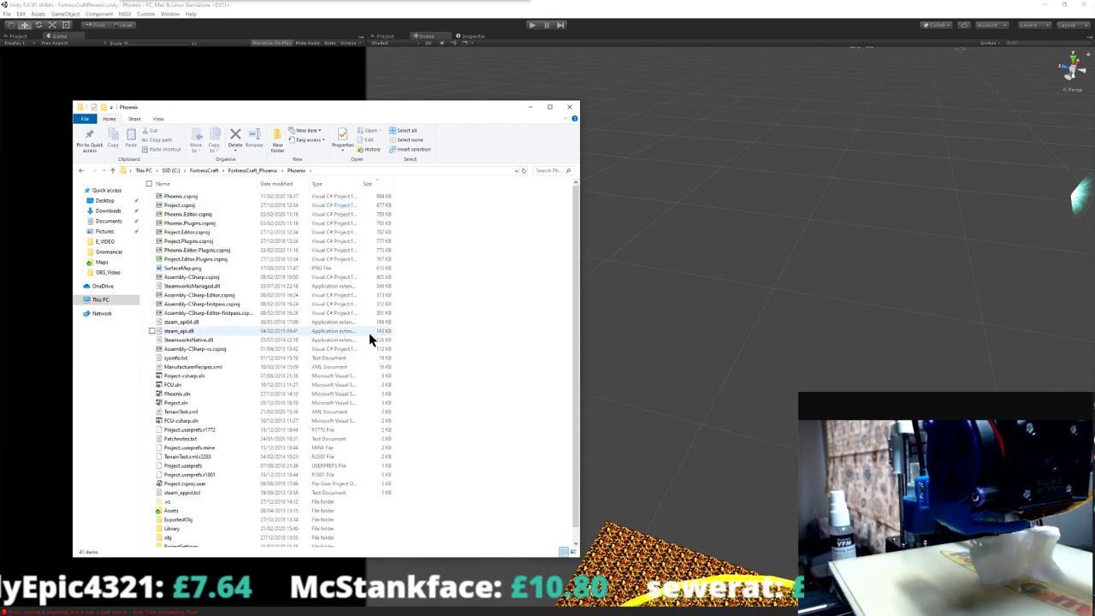
pyautogui.doubleClick(213, 507)
pyautogui.rightClick(491, 416)
pyautogui.click(522, 523)
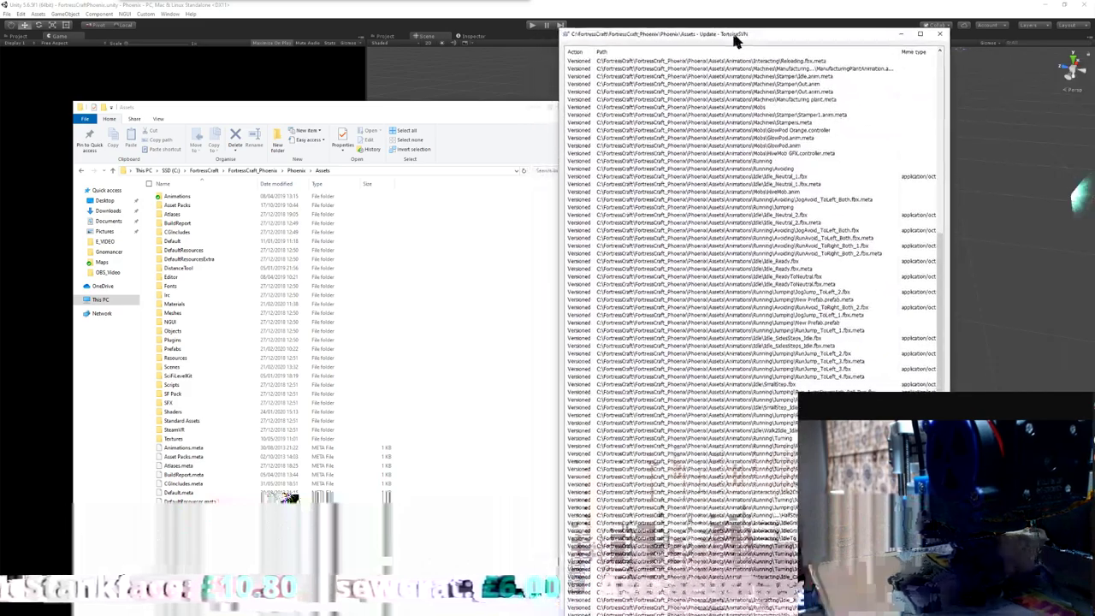
pyautogui.moveTo(734, 40); pyautogui.dragTo(788, 27)
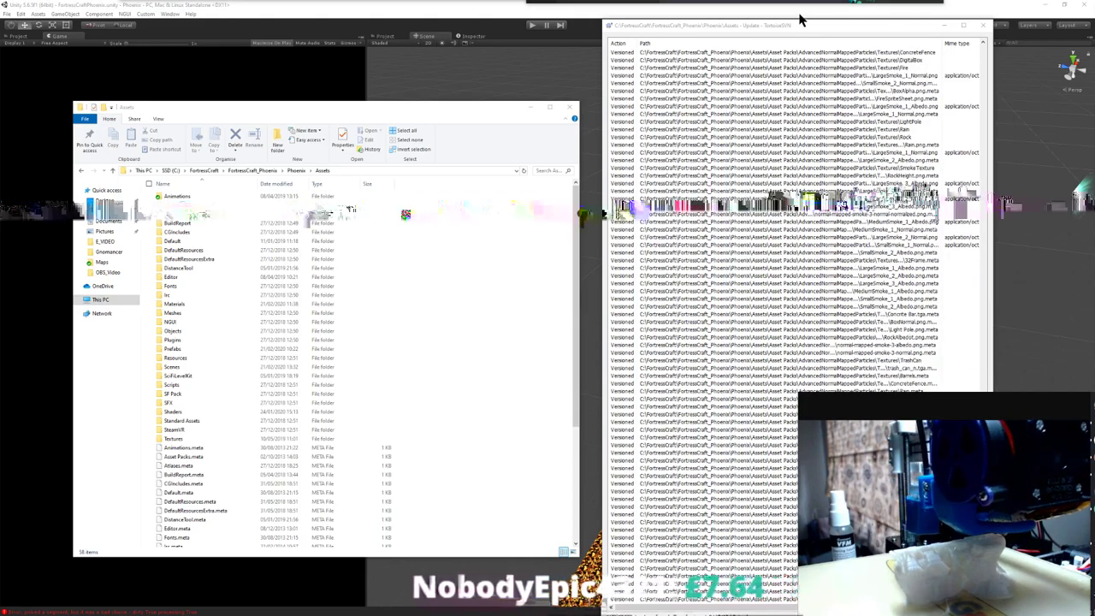
pyautogui.moveTo(797, 21)
pyautogui.mouseDown()
pyautogui.moveTo(793, 67)
pyautogui.moveTo(792, 27)
pyautogui.mouseUp()
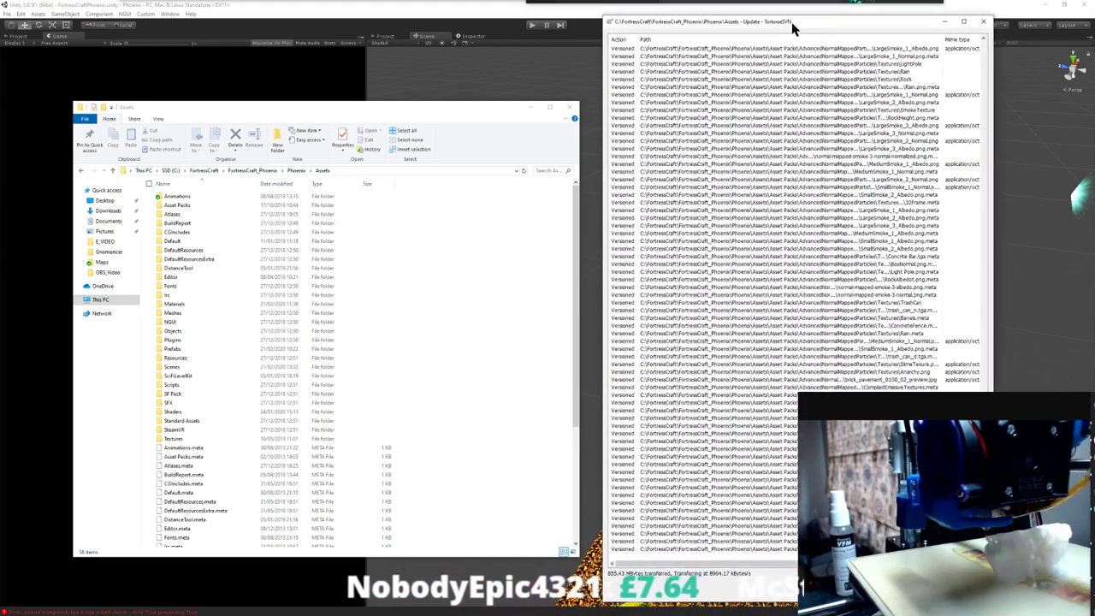